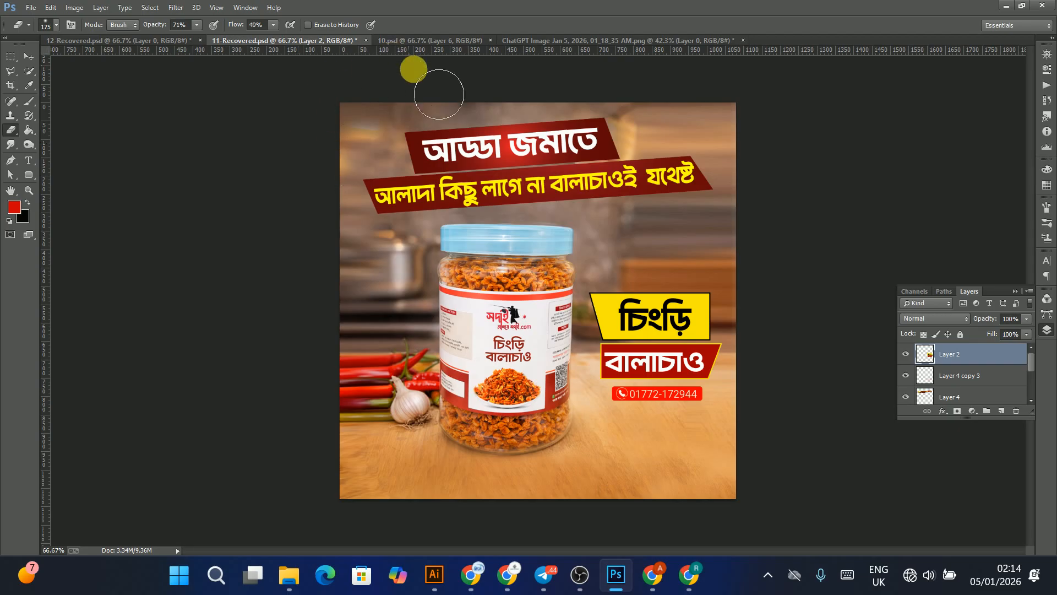
# Step: Browse the open ad design documents one by one to review the existing layouts
pyautogui.click(162, 43)
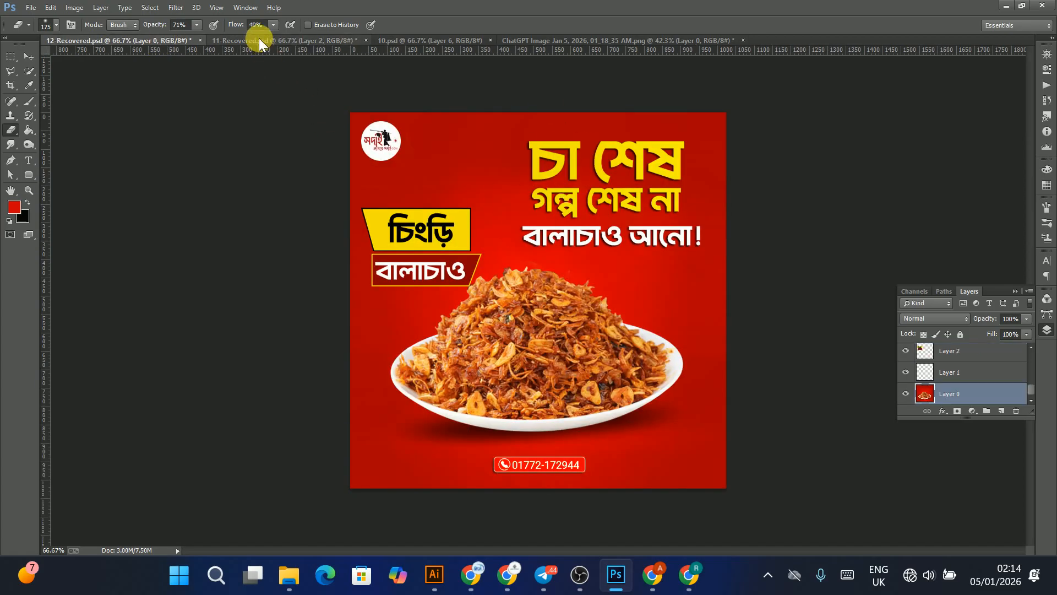
pyautogui.click(239, 44)
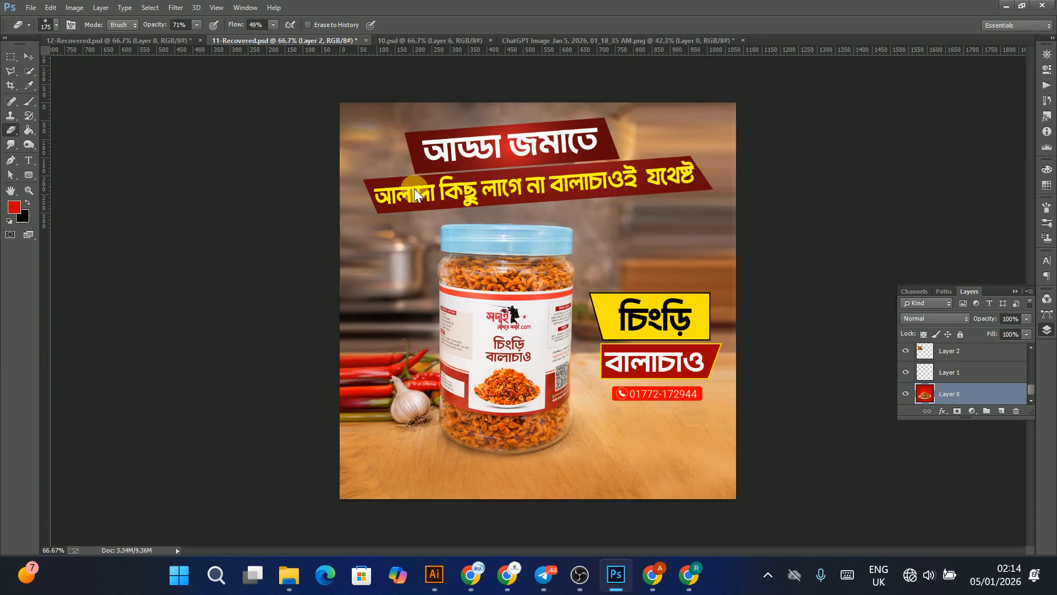
pyautogui.click(410, 39)
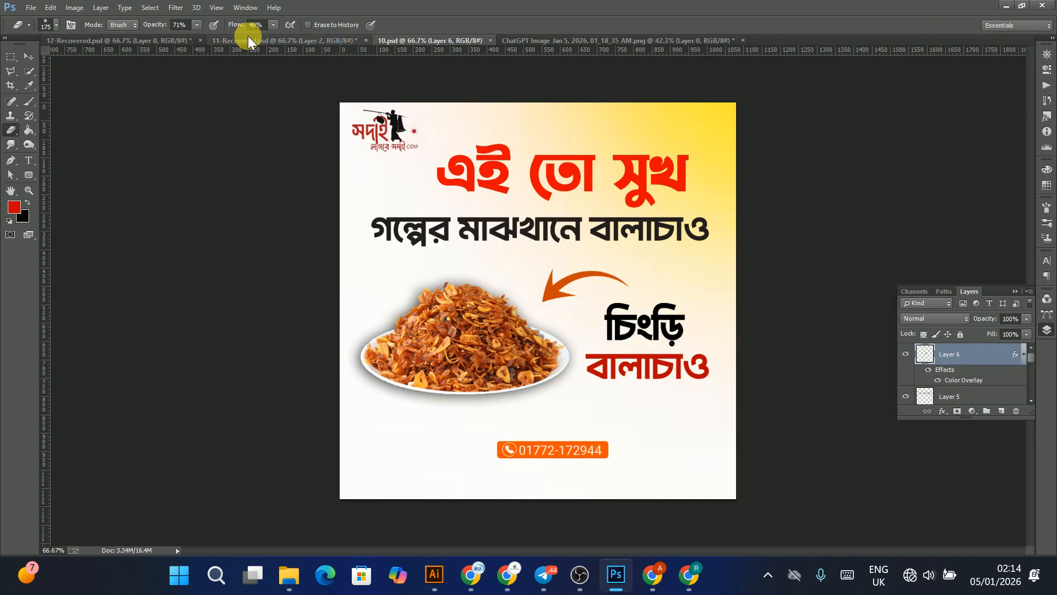
pyautogui.click(521, 39)
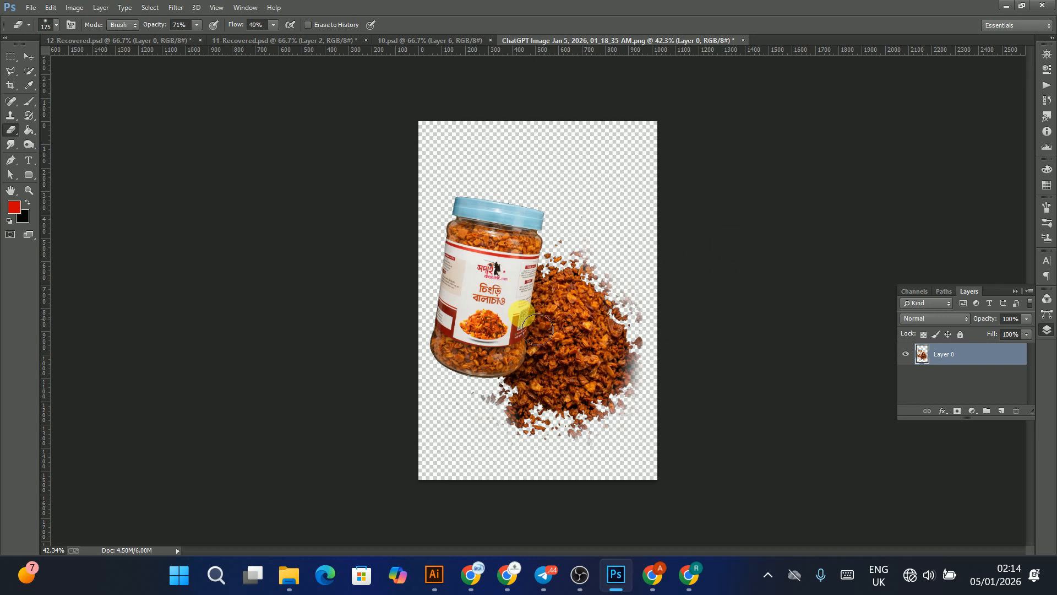
pyautogui.click(139, 38)
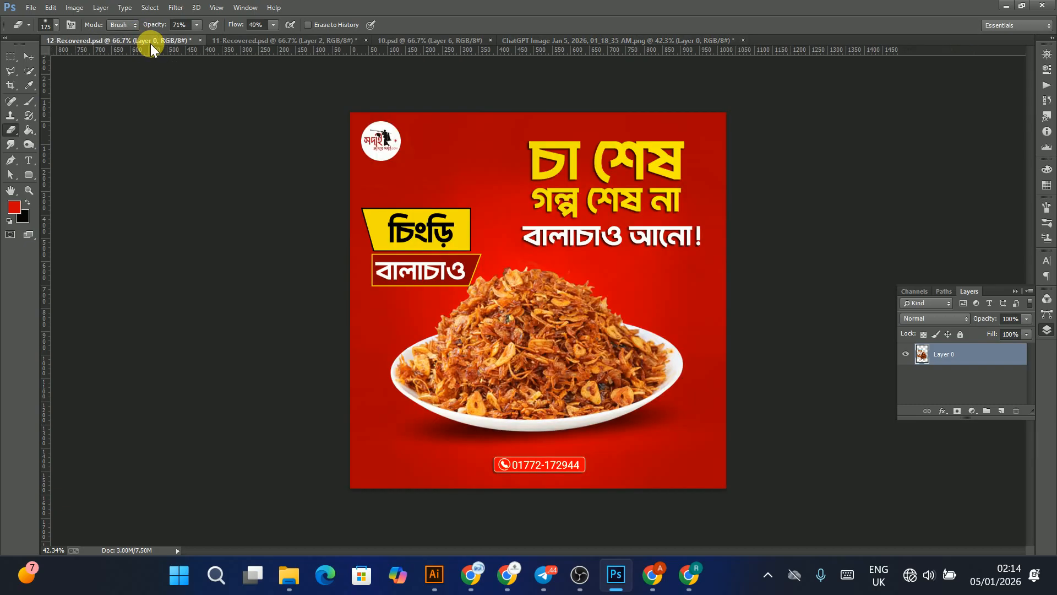
pyautogui.click(246, 42)
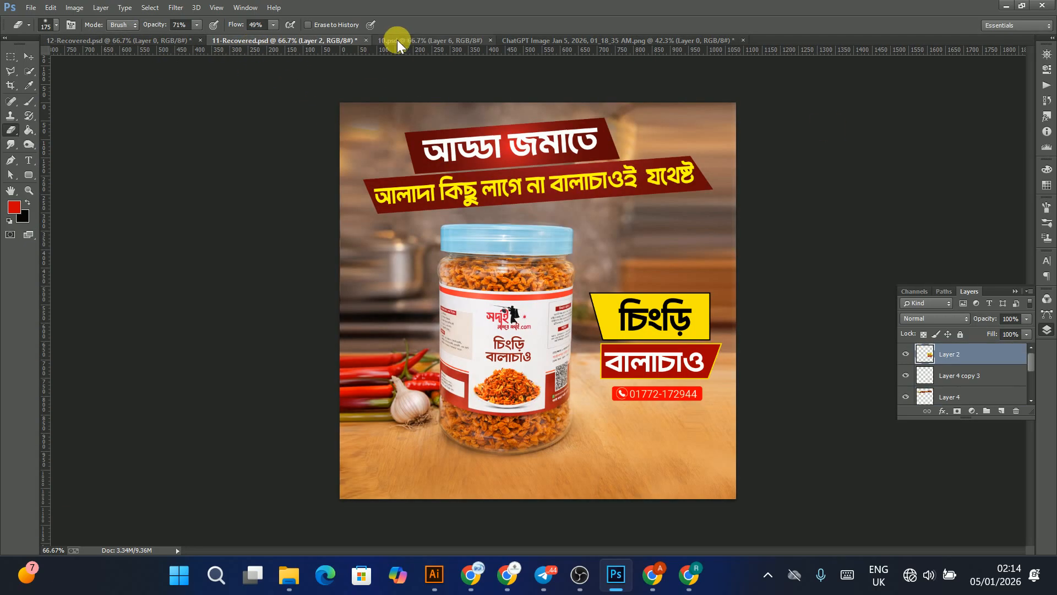
pyautogui.click(141, 42)
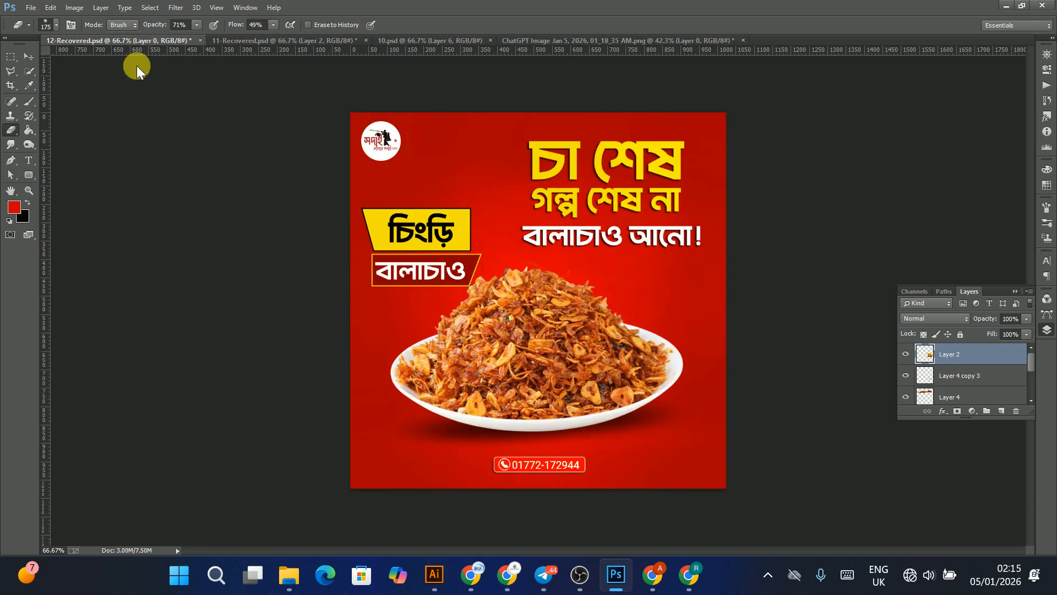
pyautogui.click(27, 56)
pyautogui.moveTo(382, 146)
pyautogui.mouseDown()
pyautogui.moveTo(387, 157)
pyautogui.moveTo(381, 147)
pyautogui.mouseUp()
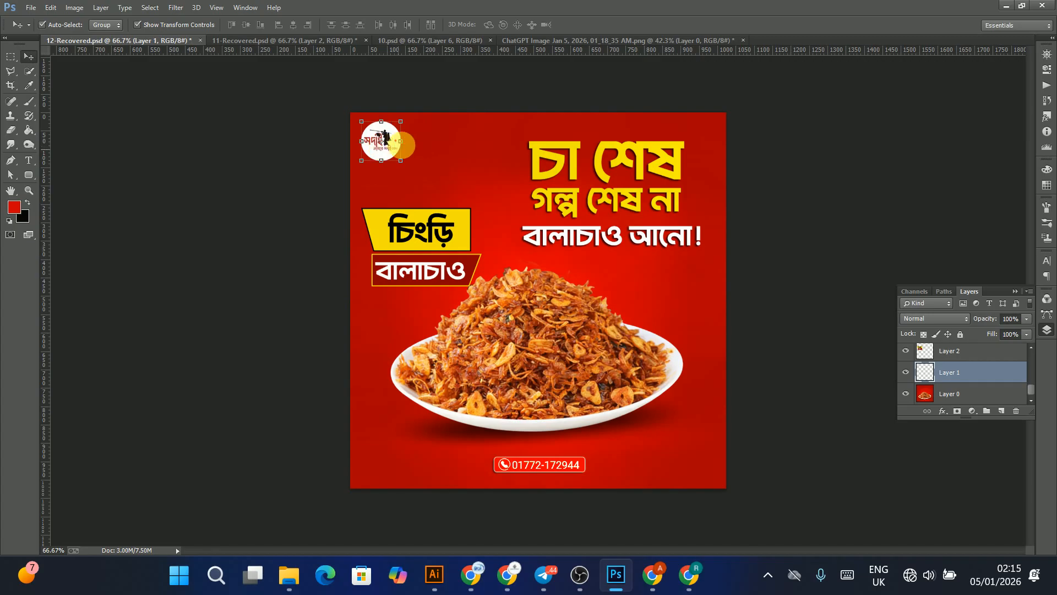
pyautogui.click(582, 41)
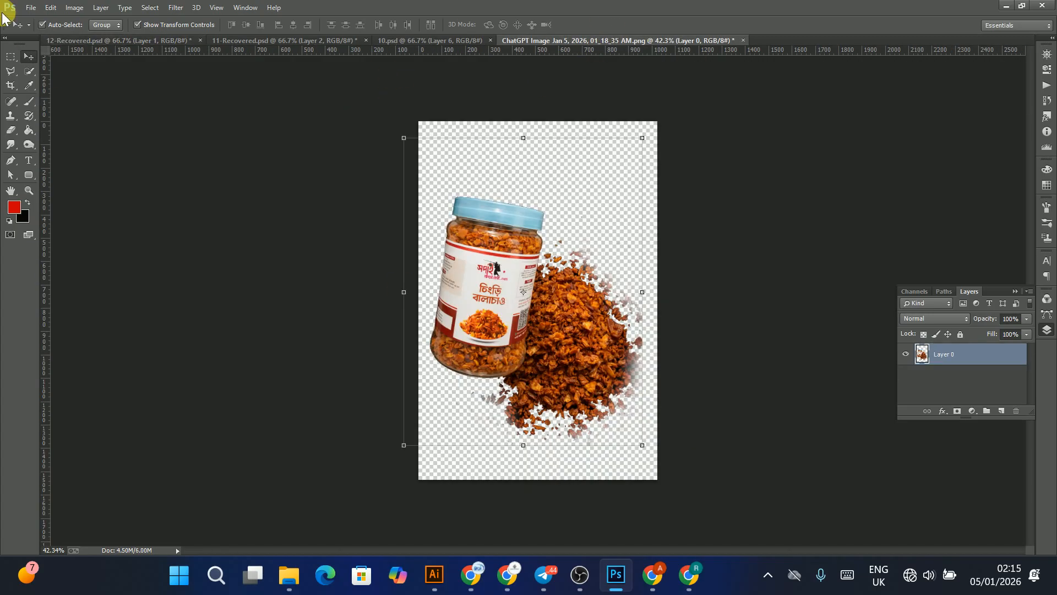
# Step: Create a new 1080 × 1080 pixel document and dock its window among the document tabs
pyautogui.click(30, 7)
pyautogui.click(44, 21)
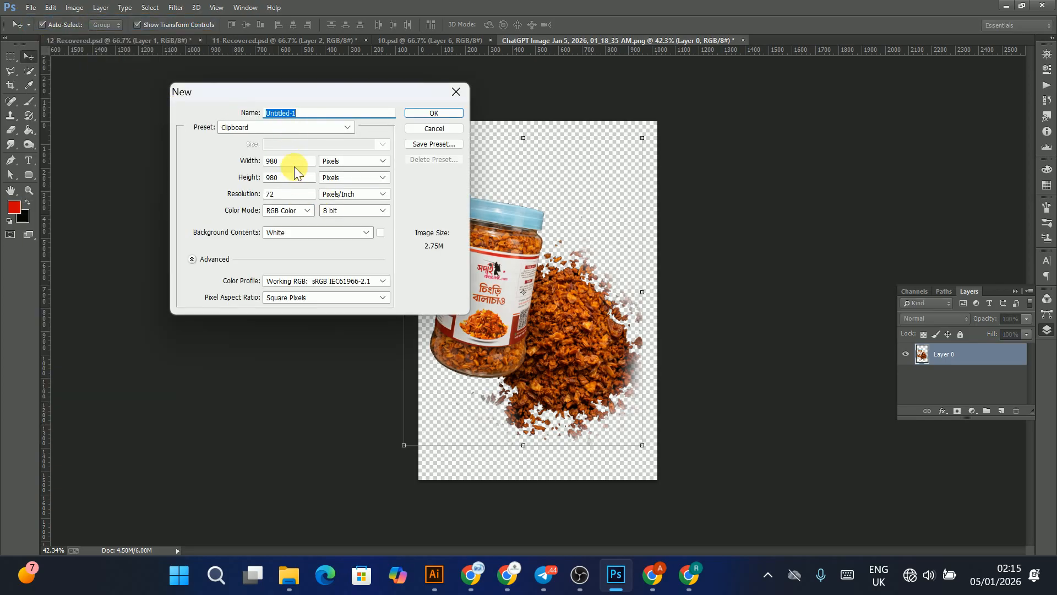
pyautogui.press('Tab')
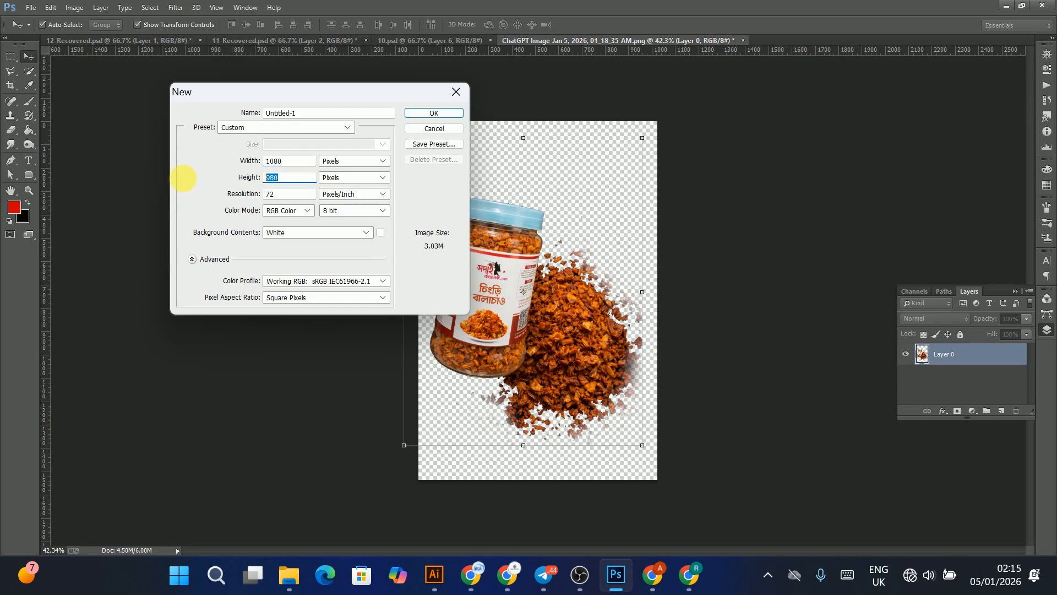
pyautogui.write('0')
pyautogui.click(427, 112)
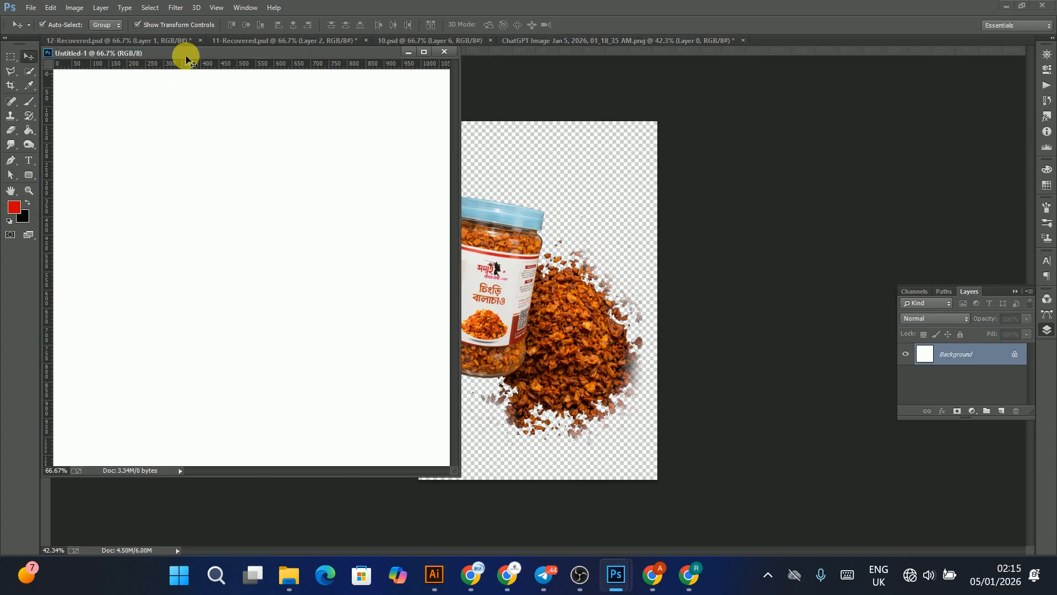
pyautogui.moveTo(302, 55); pyautogui.dragTo(777, 36)
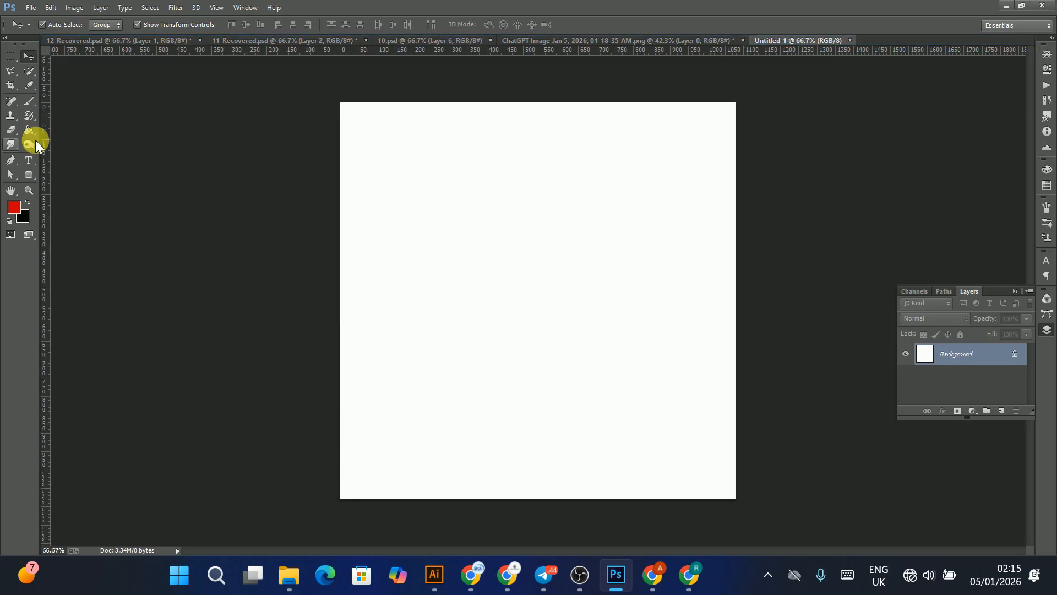
pyautogui.click(26, 172)
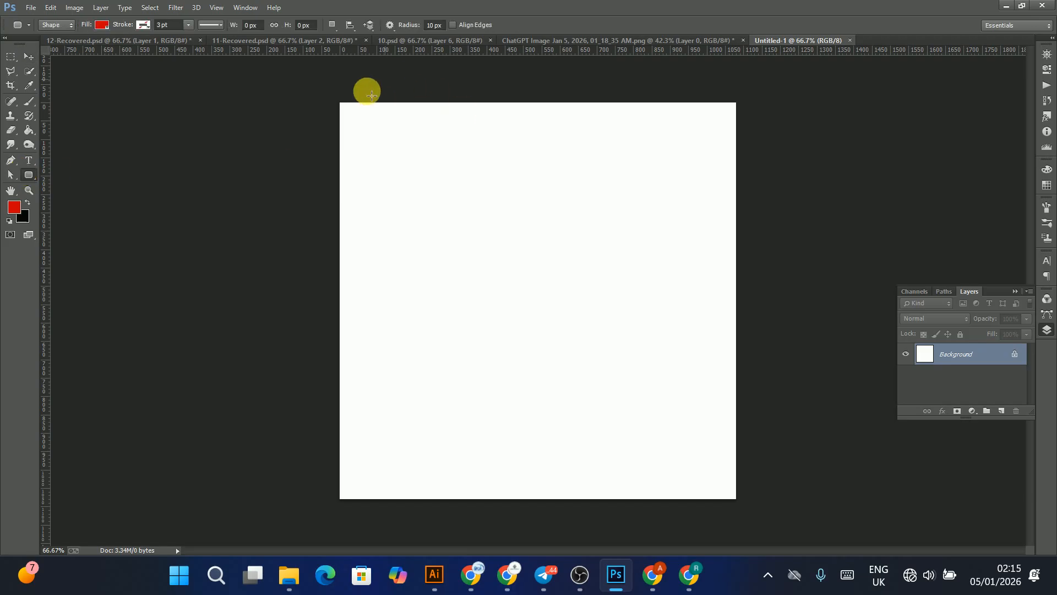
pyautogui.moveTo(338, 97); pyautogui.dragTo(753, 515)
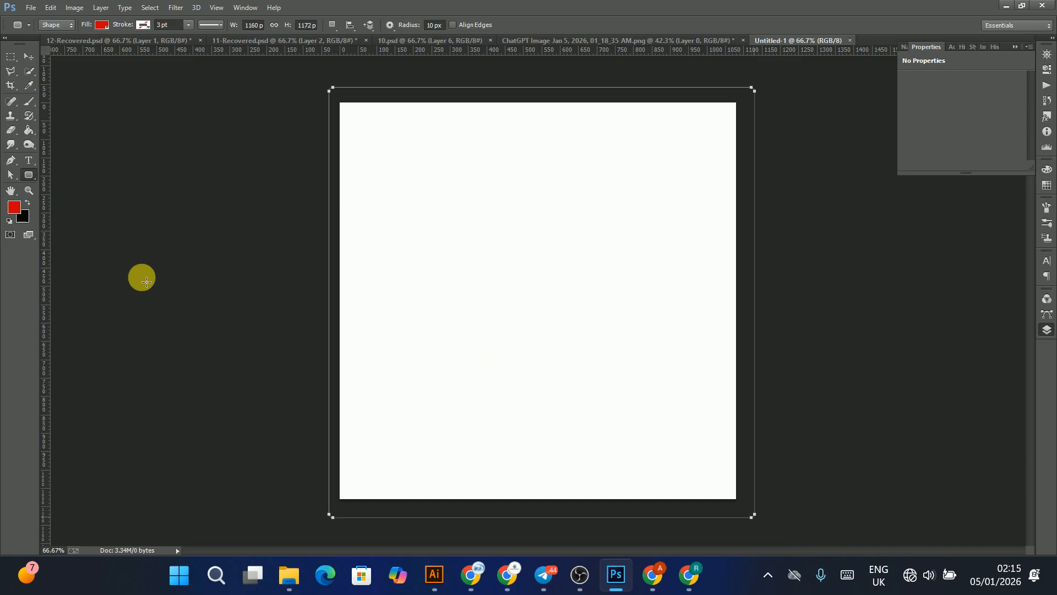
pyautogui.click(28, 57)
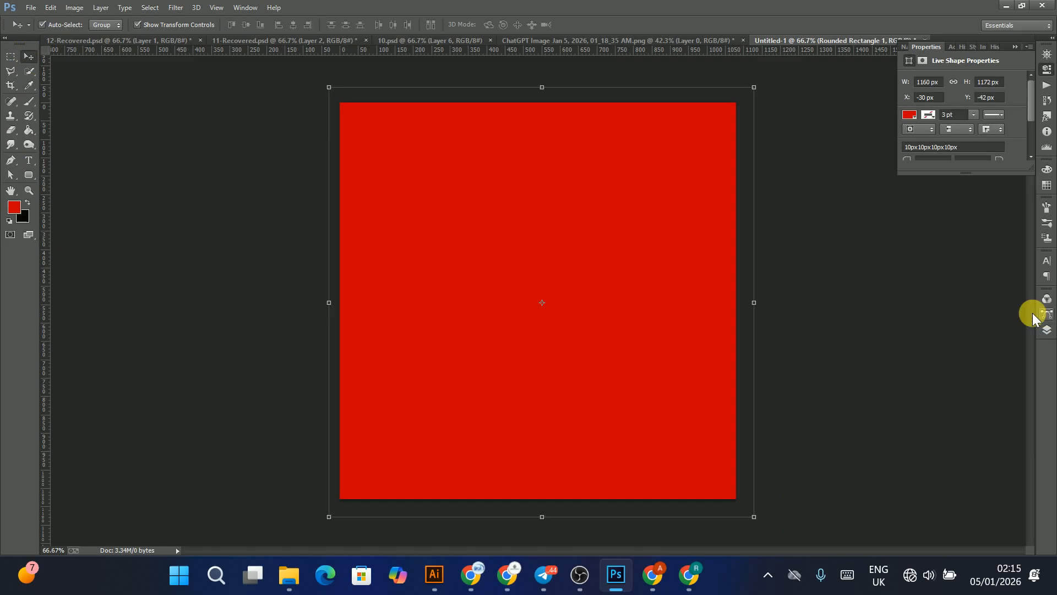
pyautogui.press('Delete')
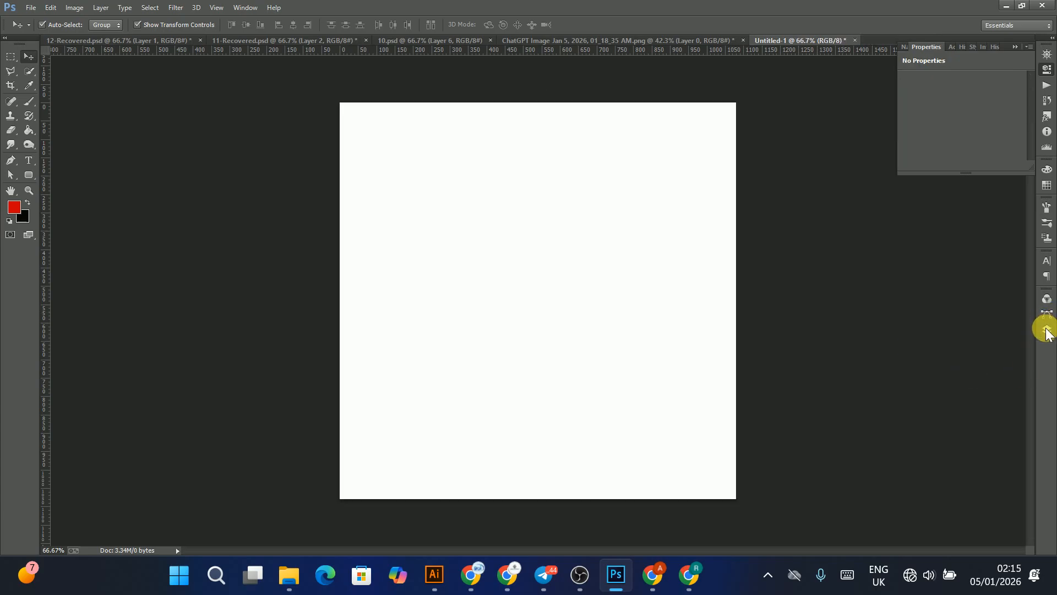
# Step: Add a new layer above the background and fill it with a dark green colour
pyautogui.click(1047, 330)
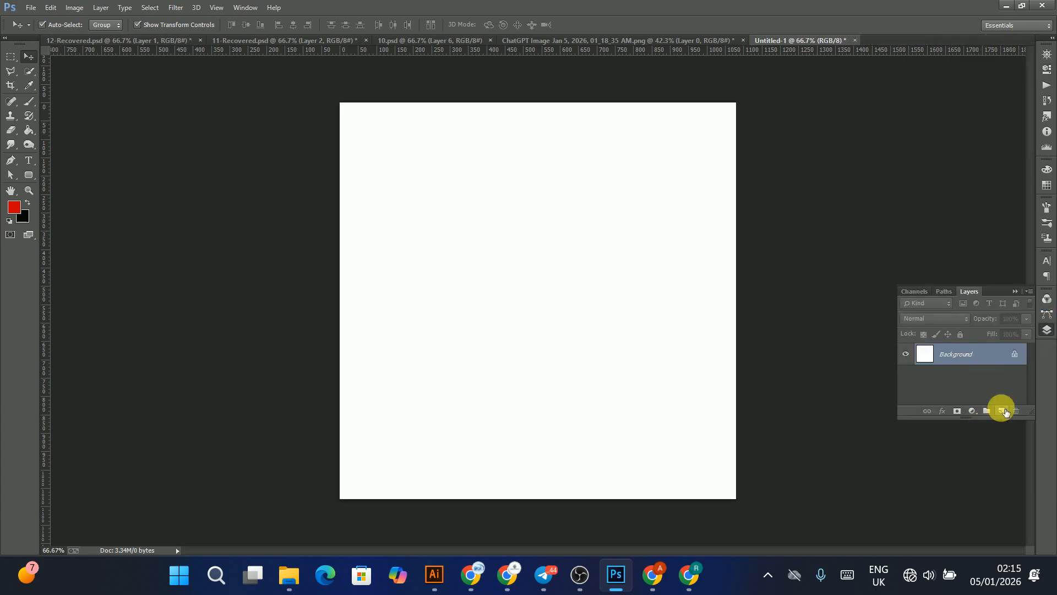
pyautogui.click(1002, 411)
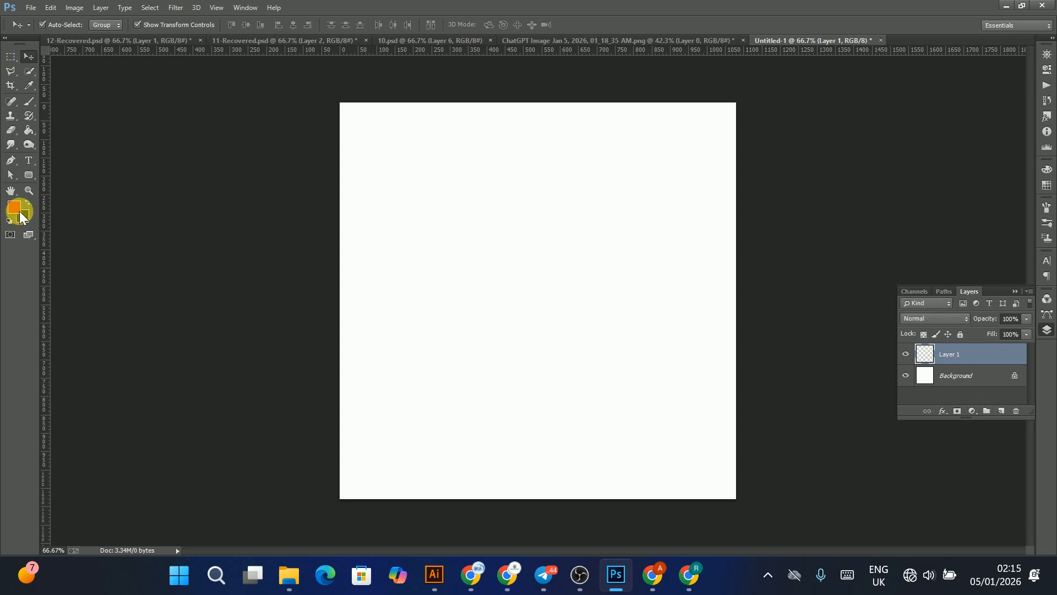
pyautogui.click(14, 209)
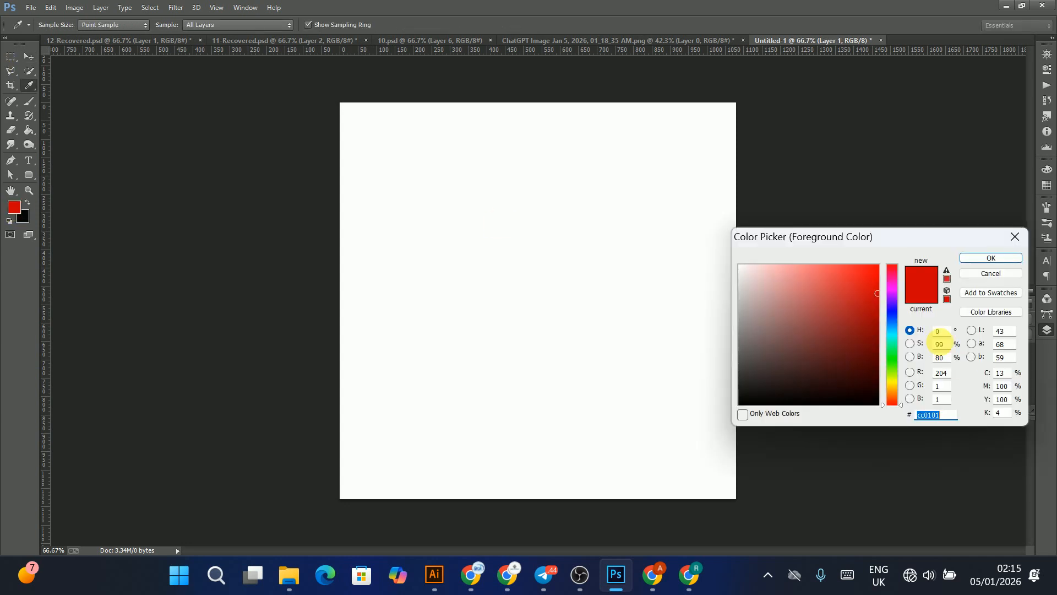
pyautogui.click(891, 305)
pyautogui.moveTo(872, 314); pyautogui.dragTo(882, 371)
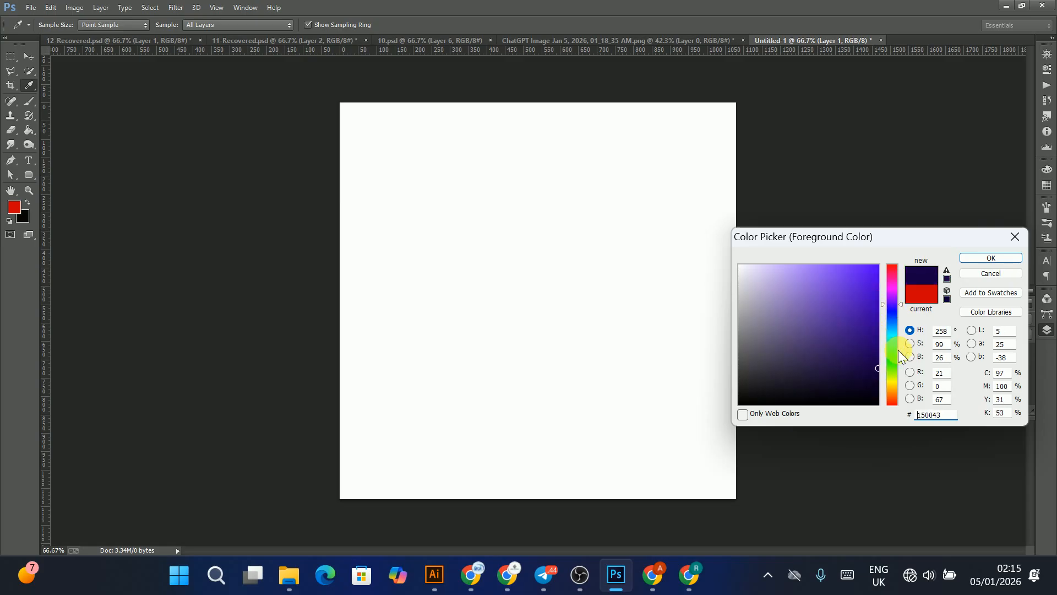
pyautogui.click(892, 353)
pyautogui.click(878, 356)
pyautogui.moveTo(880, 365); pyautogui.dragTo(880, 369)
pyautogui.click(1005, 260)
pyautogui.press('v')
pyautogui.hotkey('ctrl', 'BackSpace')
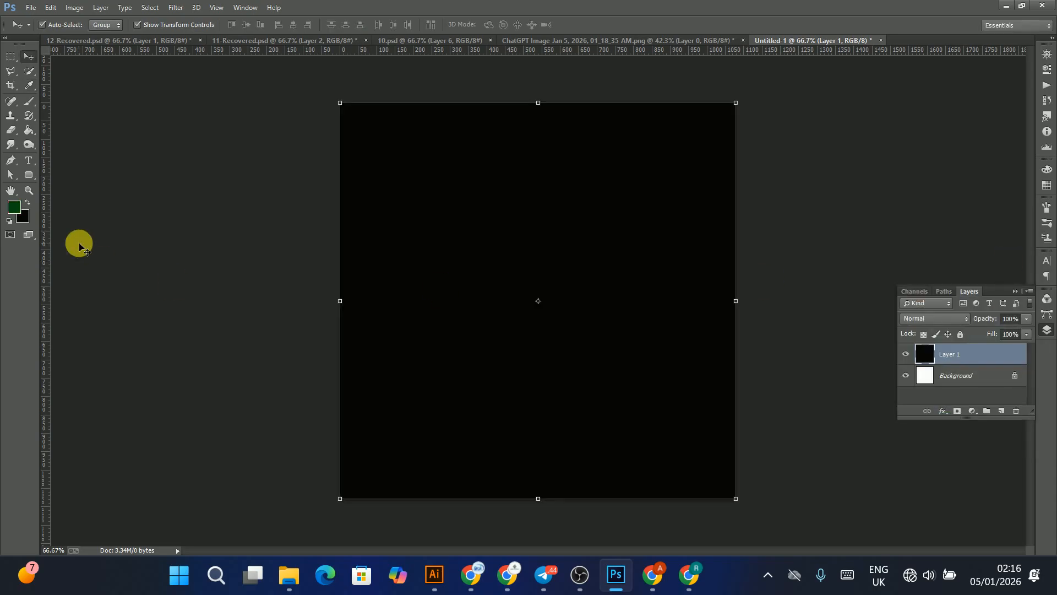
pyautogui.hotkey('ctrl', 'BackSpace')
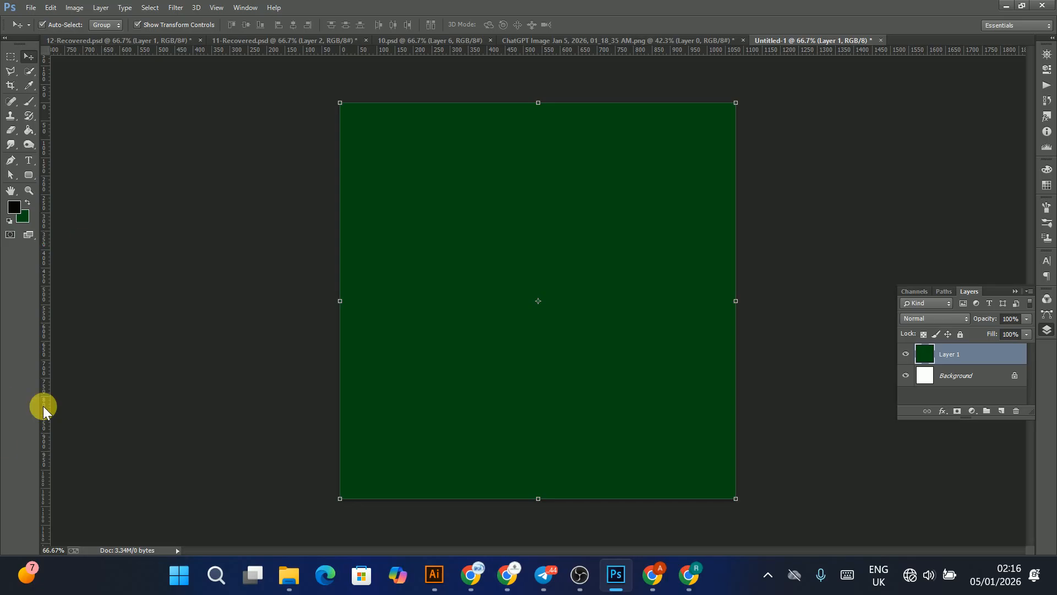
# Step: Set the background colour to 03250a and fill the new layer with it
pyautogui.click(24, 220)
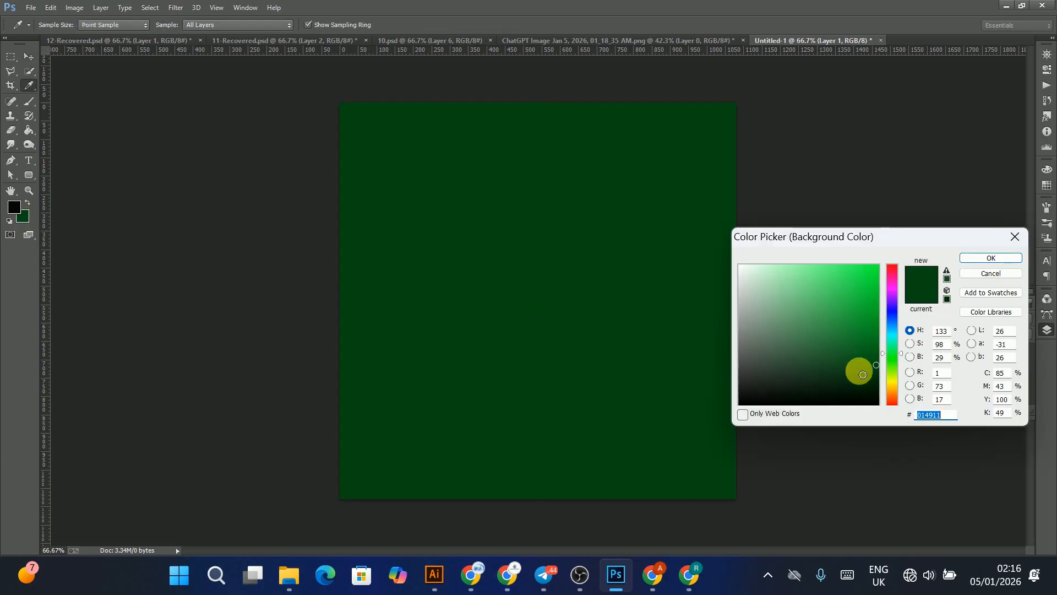
pyautogui.click(875, 387)
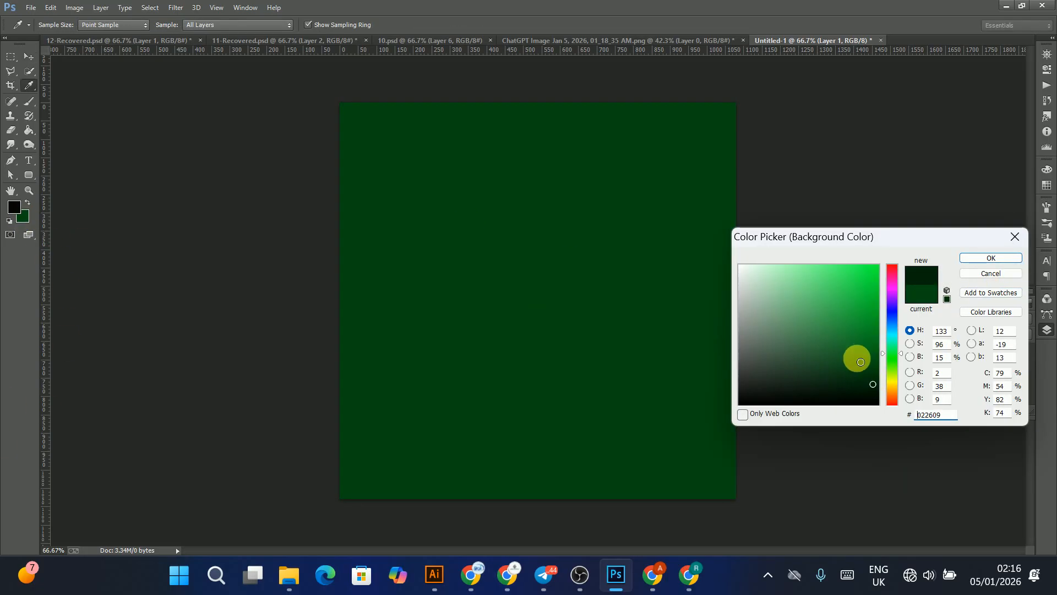
pyautogui.click(869, 384)
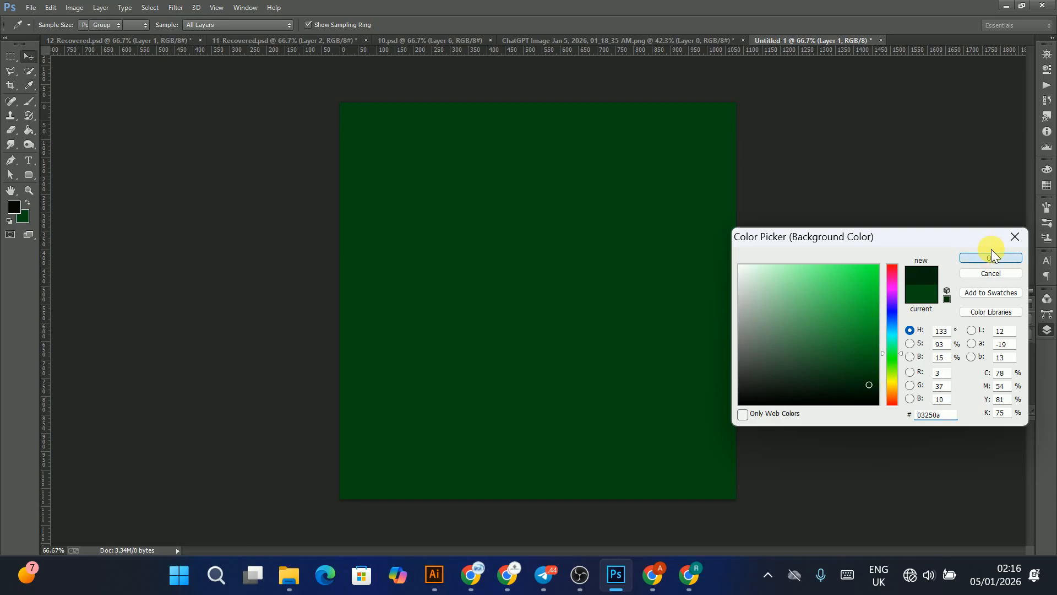
pyautogui.click(991, 257)
pyautogui.press('v')
pyautogui.hotkey('ctrl', 'BackSpace')
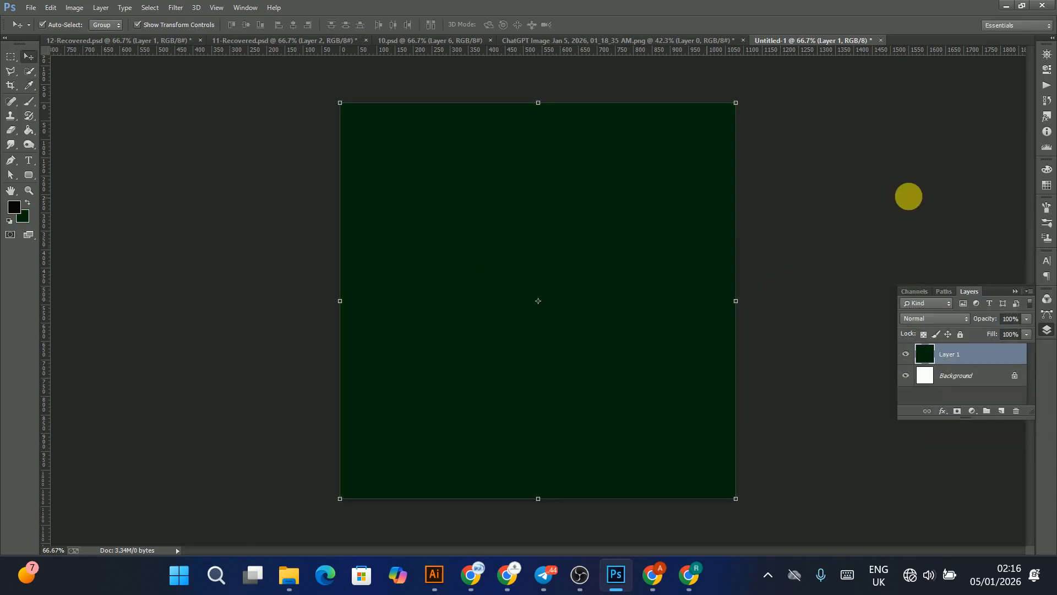
# Step: Add another empty layer above the green fill layer
pyautogui.click(950, 182)
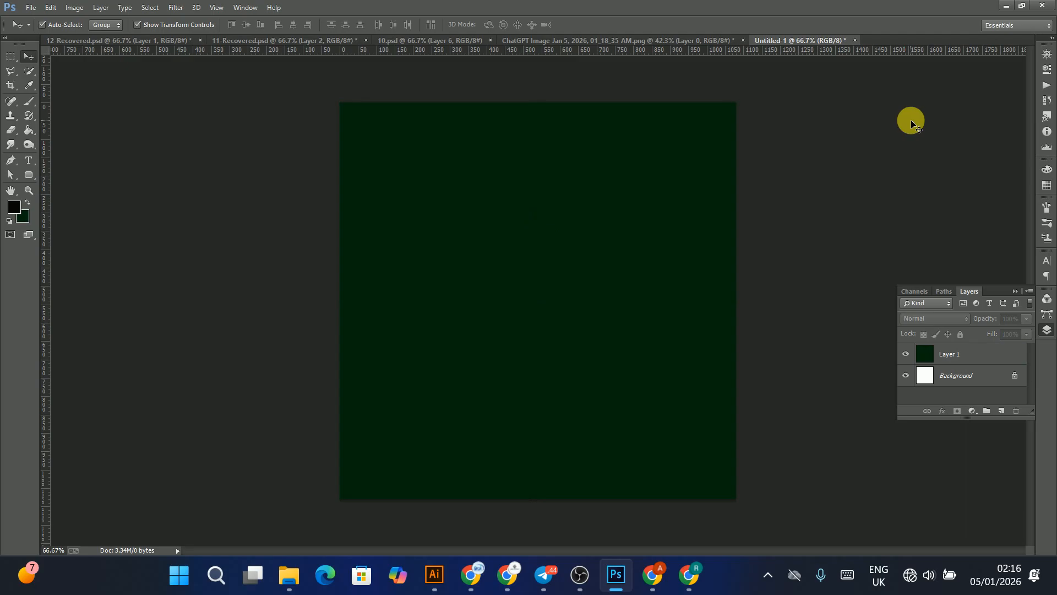
pyautogui.click(537, 245)
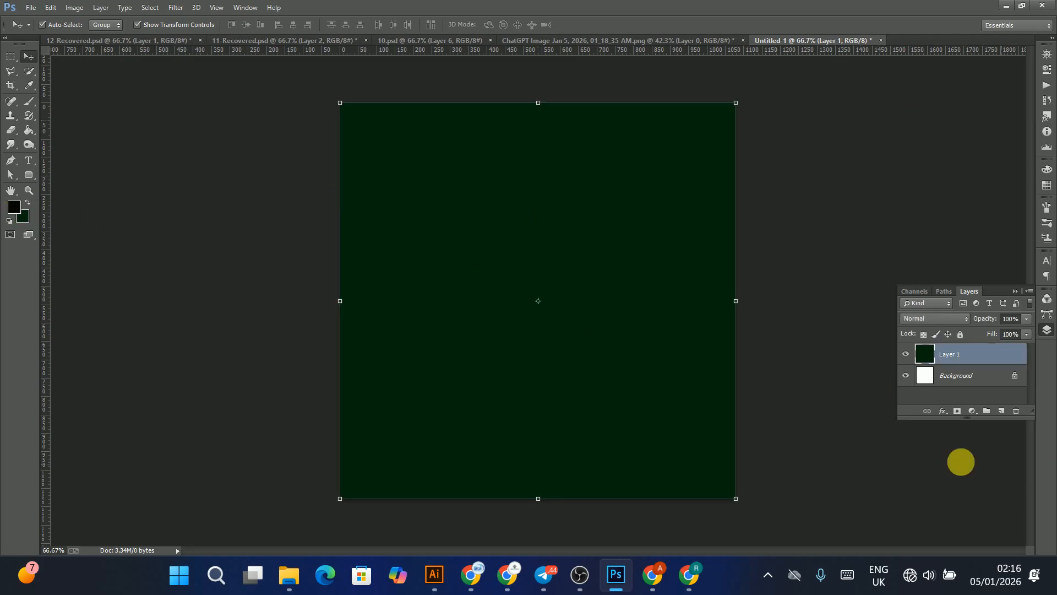
pyautogui.click(1002, 411)
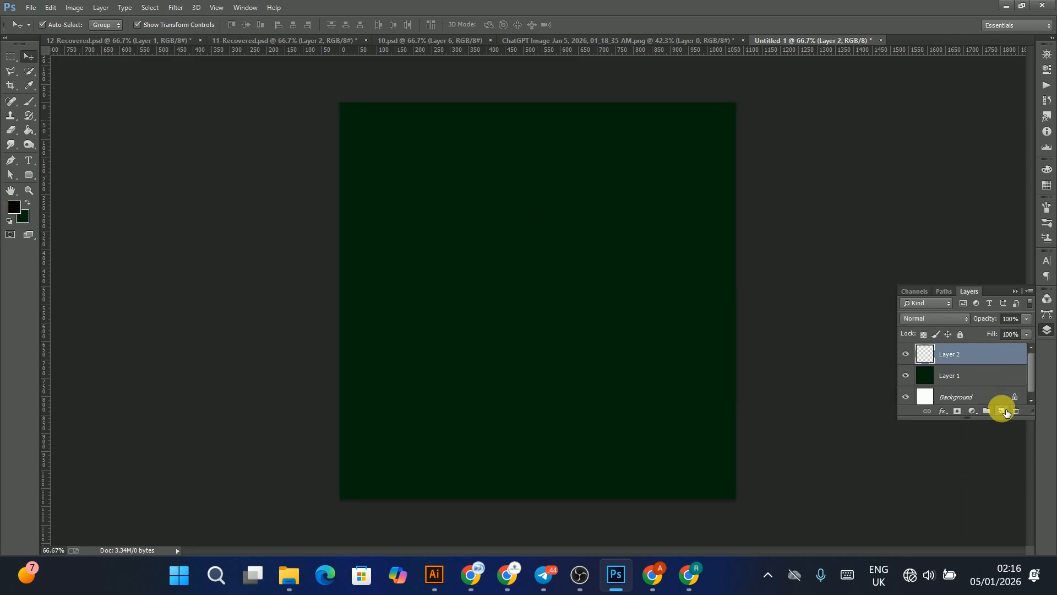
# Step: Select the Brush tool and set the foreground colour to bright green 02bb29
pyautogui.click(28, 97)
pyautogui.click(79, 101)
pyautogui.click(15, 211)
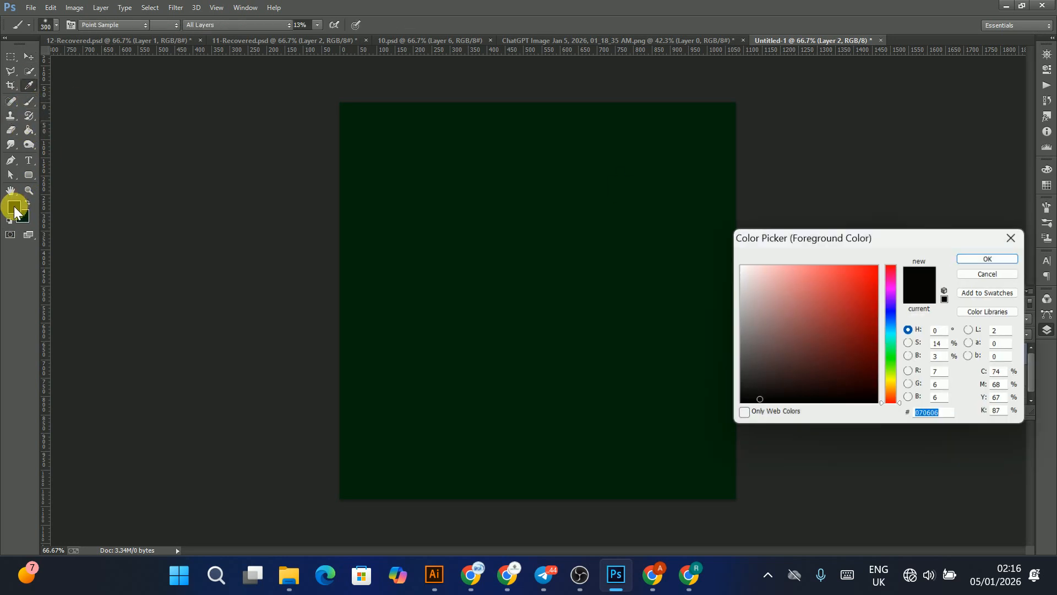
pyautogui.click(892, 353)
pyautogui.moveTo(854, 302)
pyautogui.mouseDown()
pyautogui.moveTo(877, 342)
pyautogui.moveTo(877, 302)
pyautogui.mouseUp()
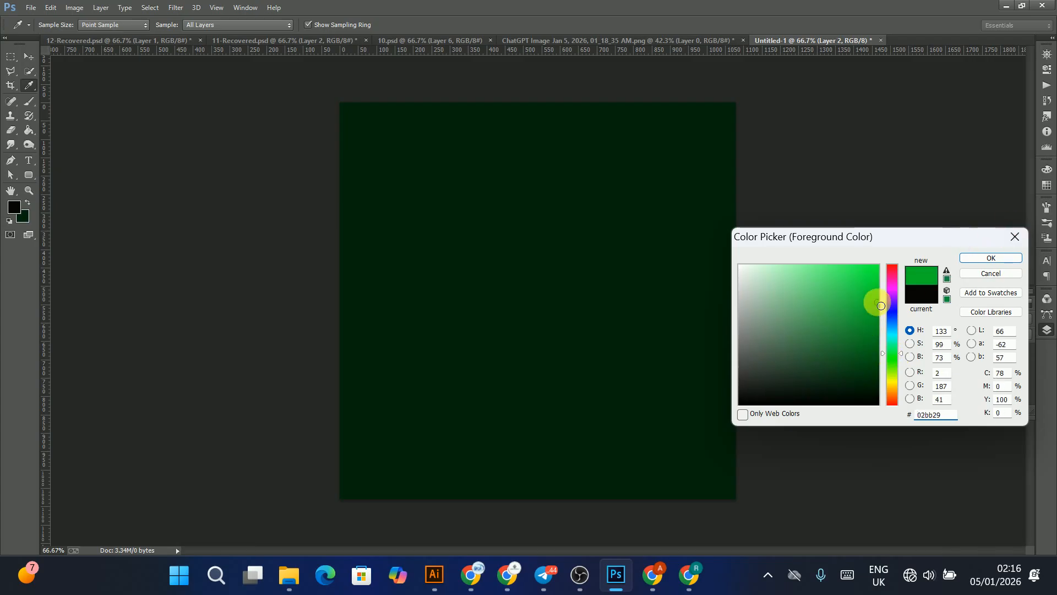
pyautogui.click(997, 259)
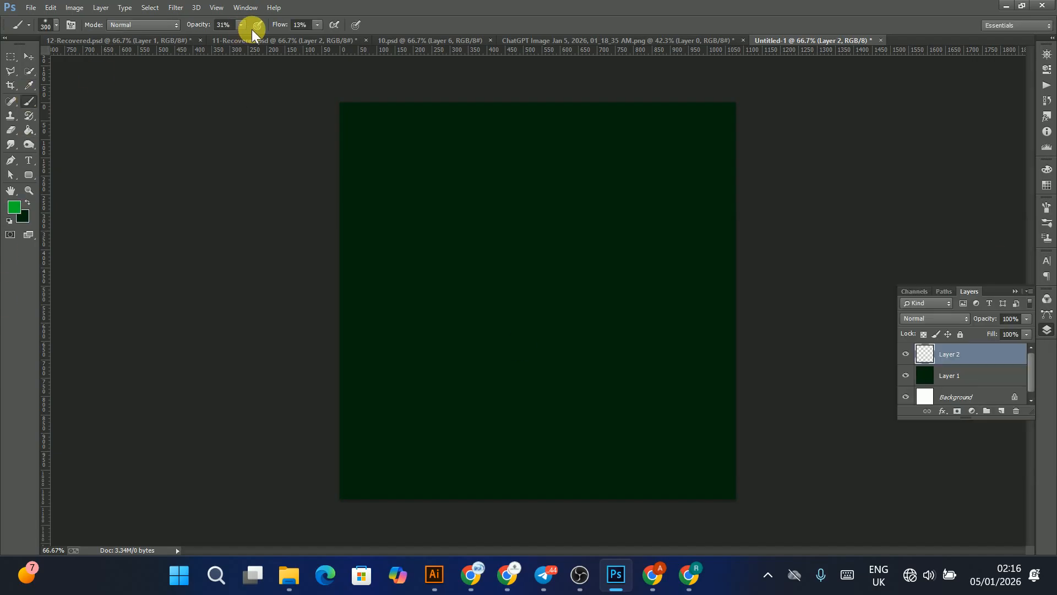
# Step: Set the brush opacity to 74% and flow to 62%, and enlarge the brush size
pyautogui.moveTo(243, 30)
pyautogui.mouseDown()
pyautogui.moveTo(264, 40)
pyautogui.moveTo(315, 26)
pyautogui.moveTo(347, 58)
pyautogui.mouseUp()
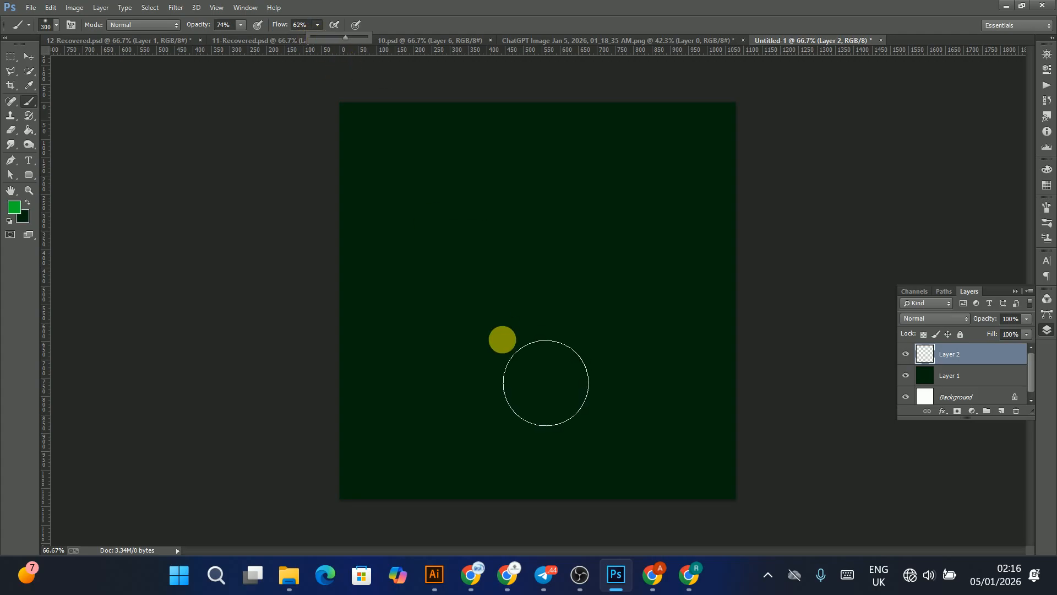
pyautogui.press(']')
pyautogui.press(']')
pyautogui.press(']')
pyautogui.press(']')
pyautogui.press(']')
pyautogui.press(']')
pyautogui.press(']')
pyautogui.press(']')
pyautogui.press(']')
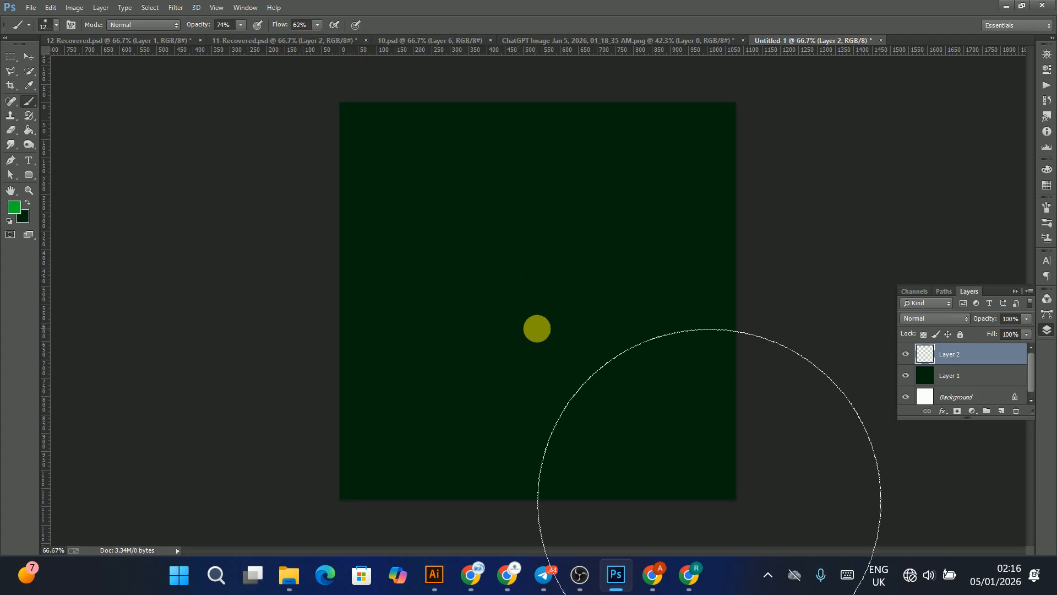
# Step: Paint a soft bright green glow in the centre of the canvas on the empty layer
pyautogui.click(539, 311)
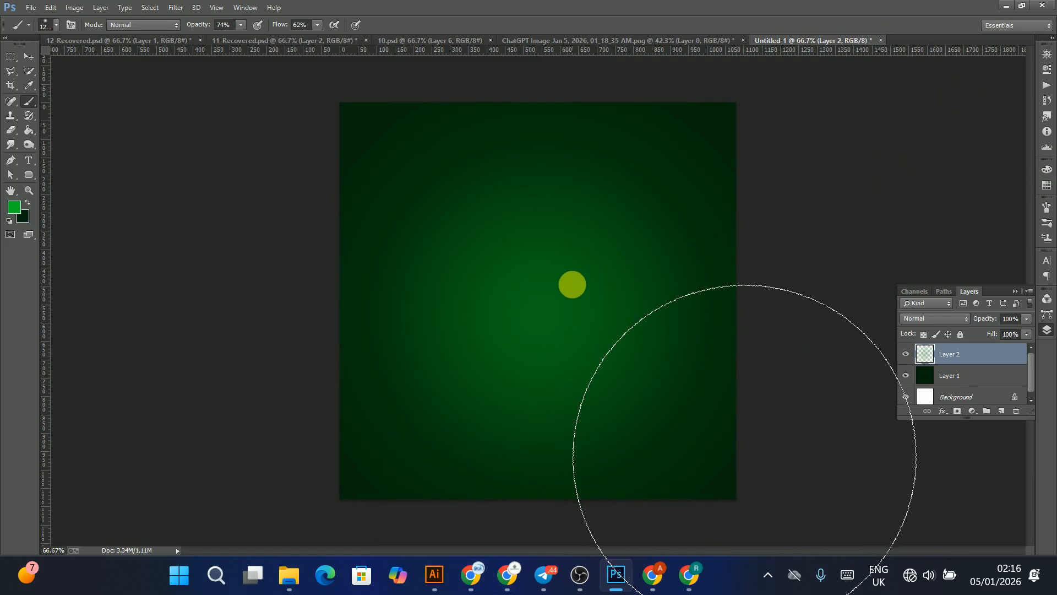
pyautogui.click(536, 281)
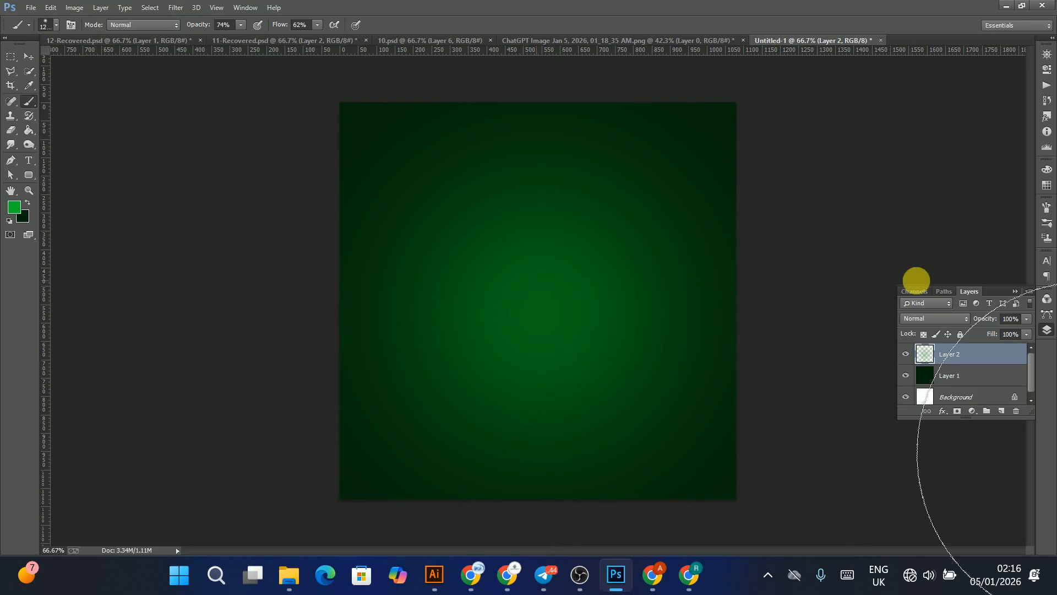
# Step: Try moving the glow layer to the right with the Move tool, then undo the move
pyautogui.click(29, 58)
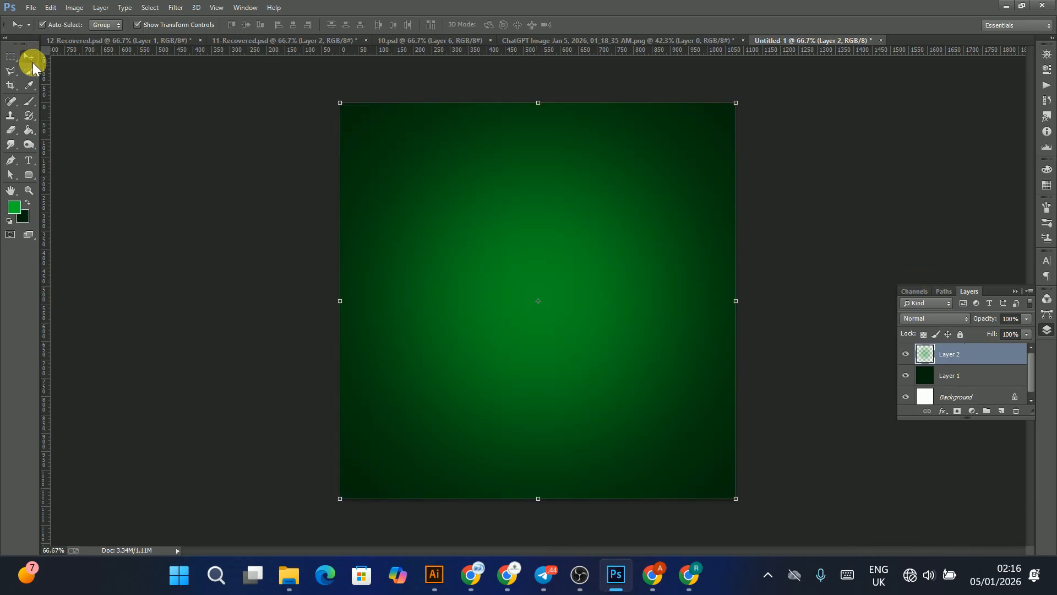
pyautogui.moveTo(527, 236); pyautogui.dragTo(835, 173)
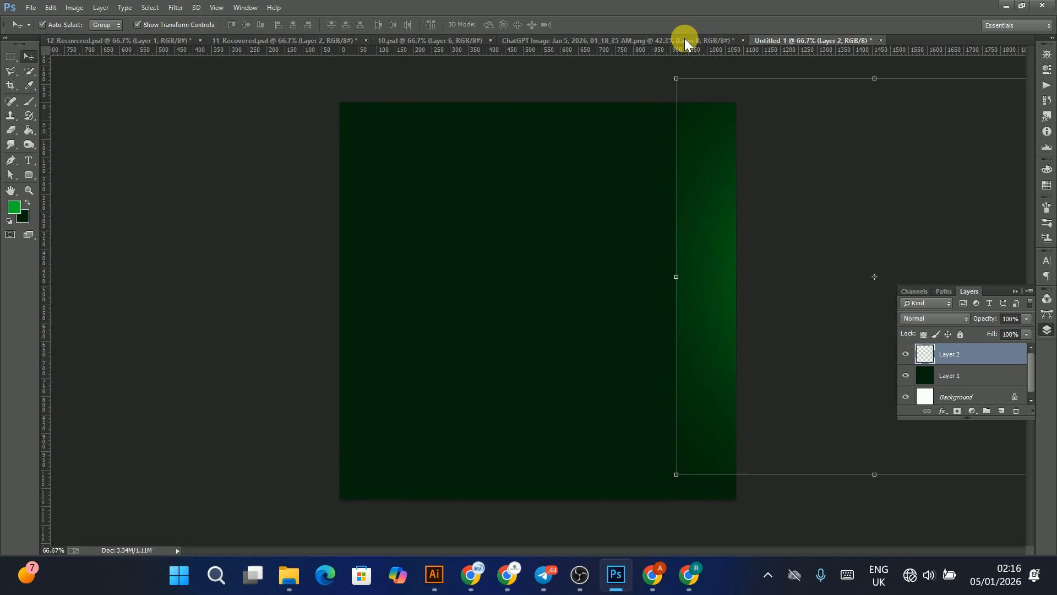
pyautogui.hotkey('ctrl', 'z')
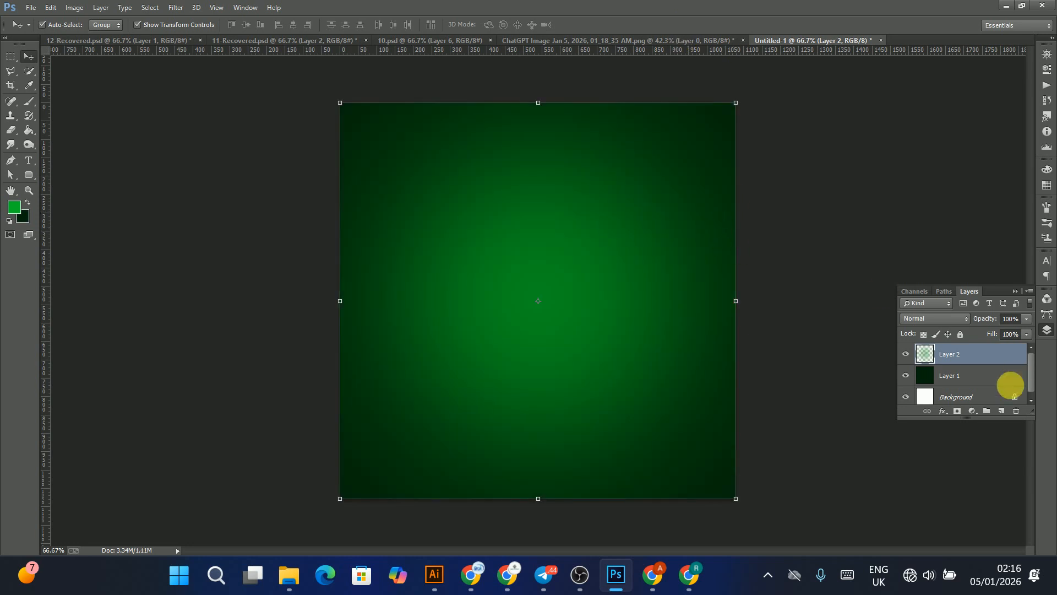
pyautogui.moveTo(485, 300); pyautogui.dragTo(531, 279)
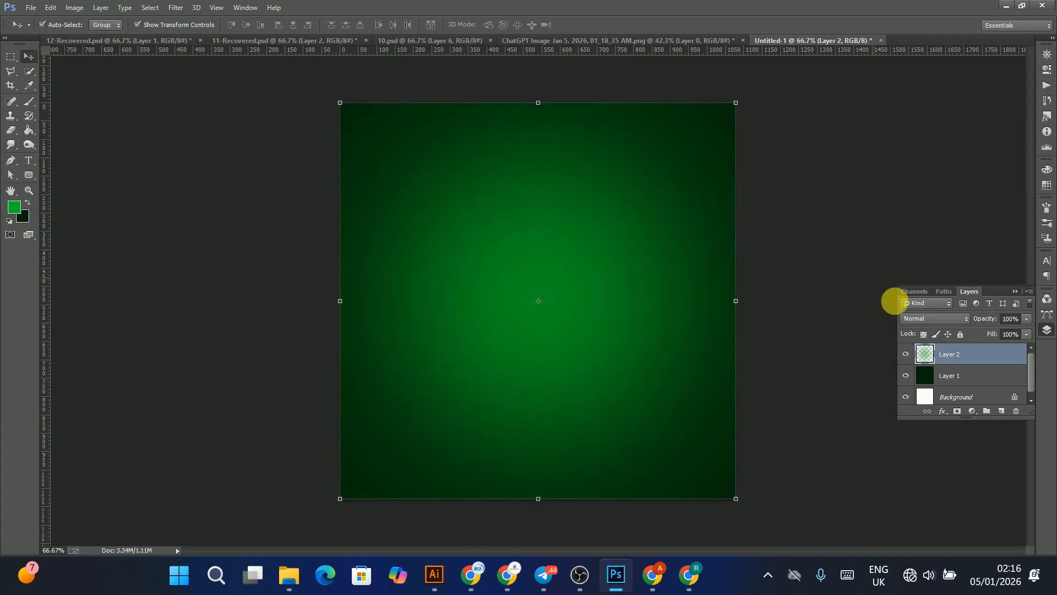
# Step: Toggle the glow layer's visibility off and on to compare the effect
pyautogui.click(905, 355)
pyautogui.click(905, 355)
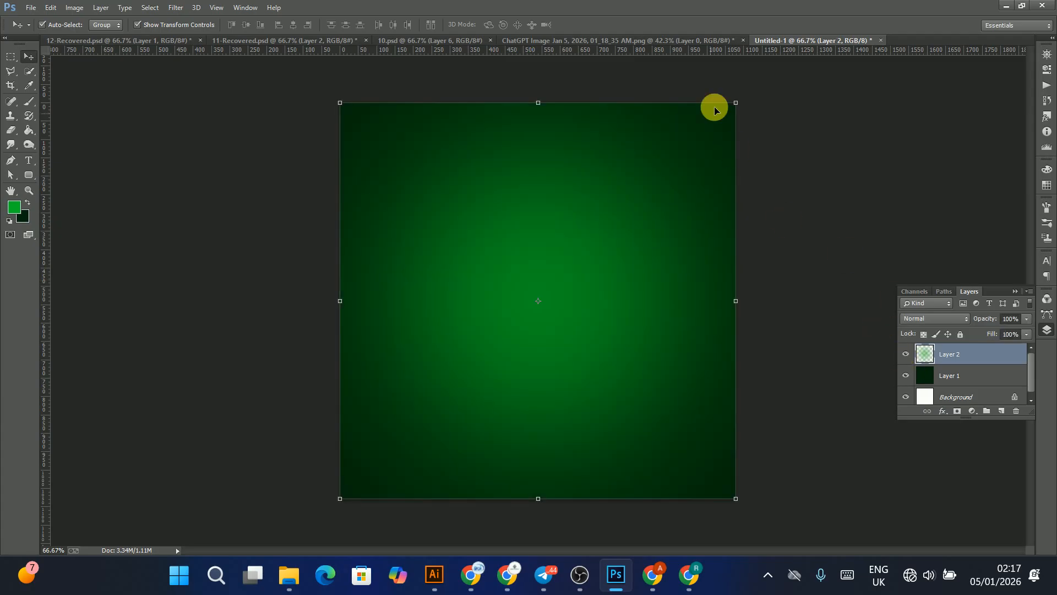
pyautogui.click(587, 217)
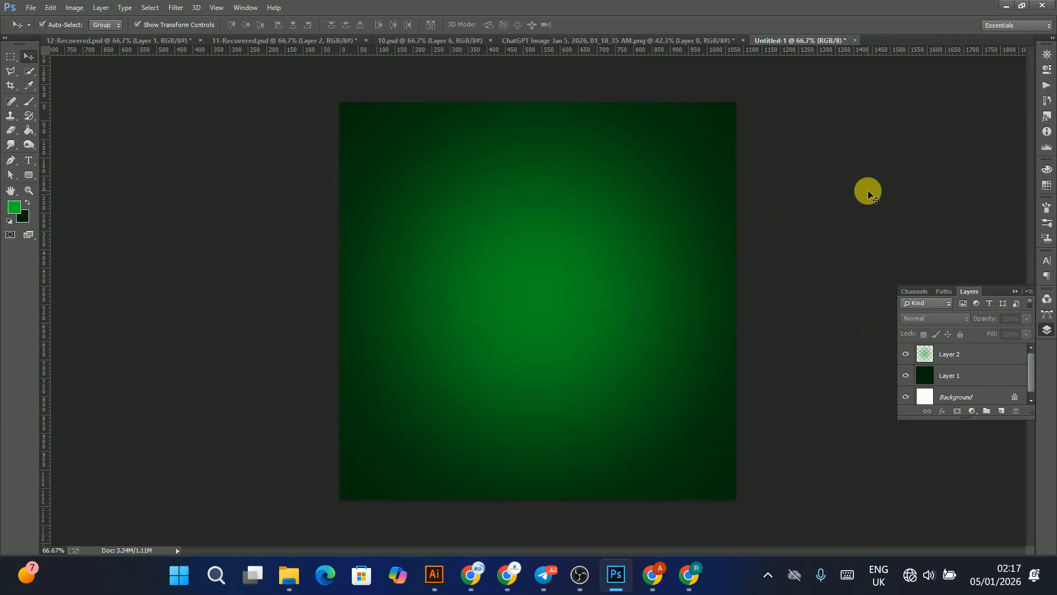
# Step: Drag the transparent chingri balachao jar image from the ChatGPT image document into the ad
pyautogui.click(664, 36)
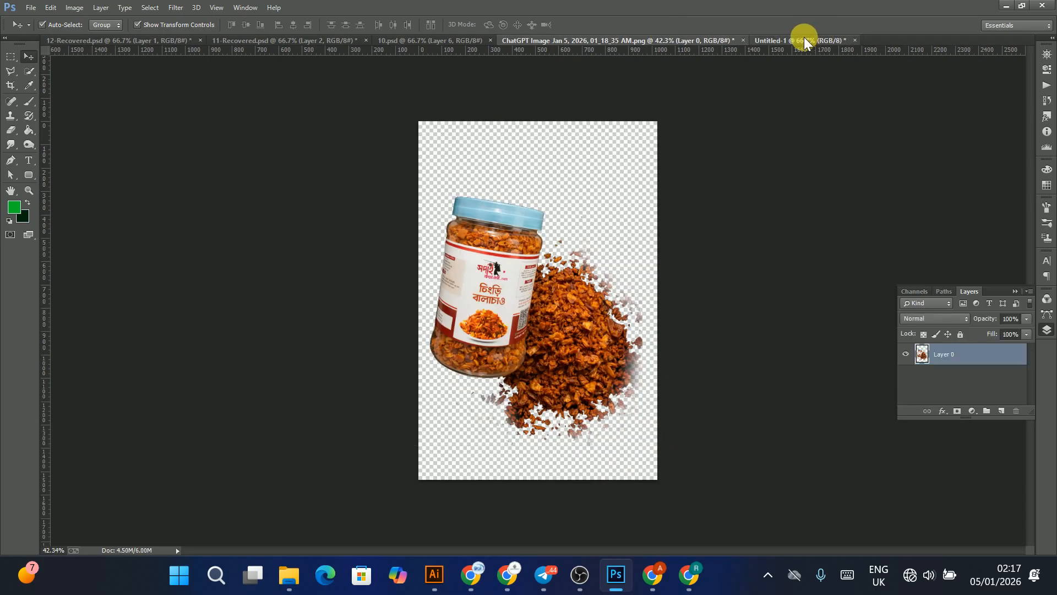
pyautogui.click(804, 38)
pyautogui.click(523, 279)
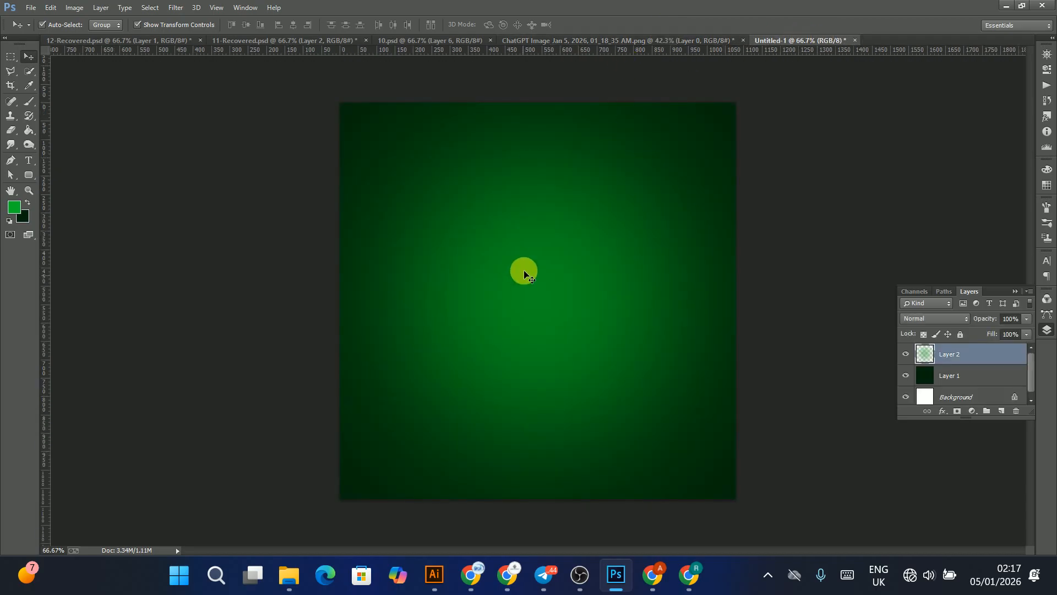
pyautogui.click(589, 41)
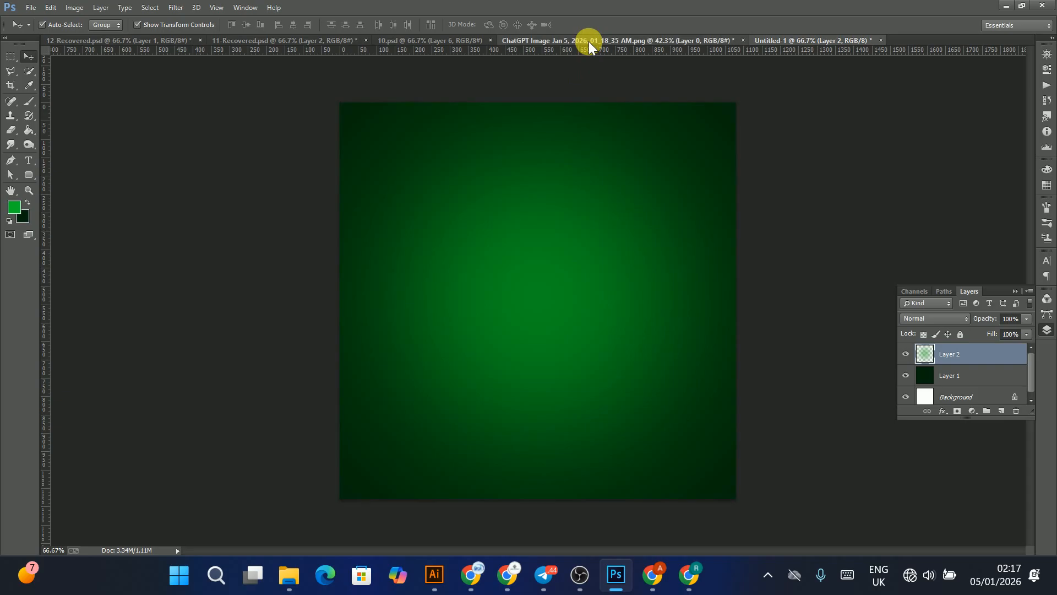
pyautogui.moveTo(631, 220); pyautogui.dragTo(530, 283)
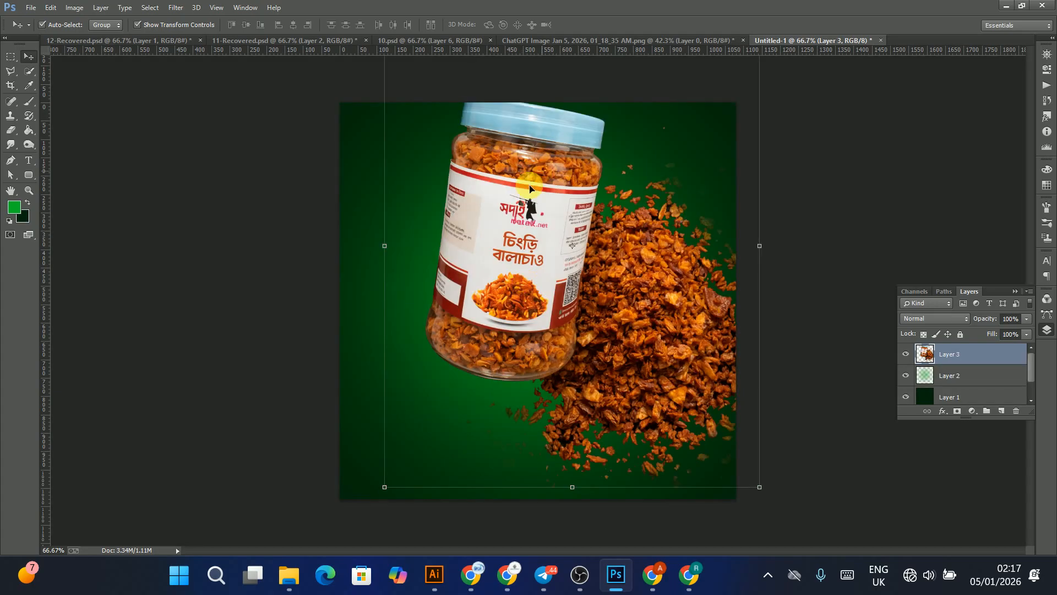
# Step: Try scaling down and repositioning the placed jar image, undoing and cancelling the transforms
pyautogui.moveTo(542, 171); pyautogui.dragTo(519, 207)
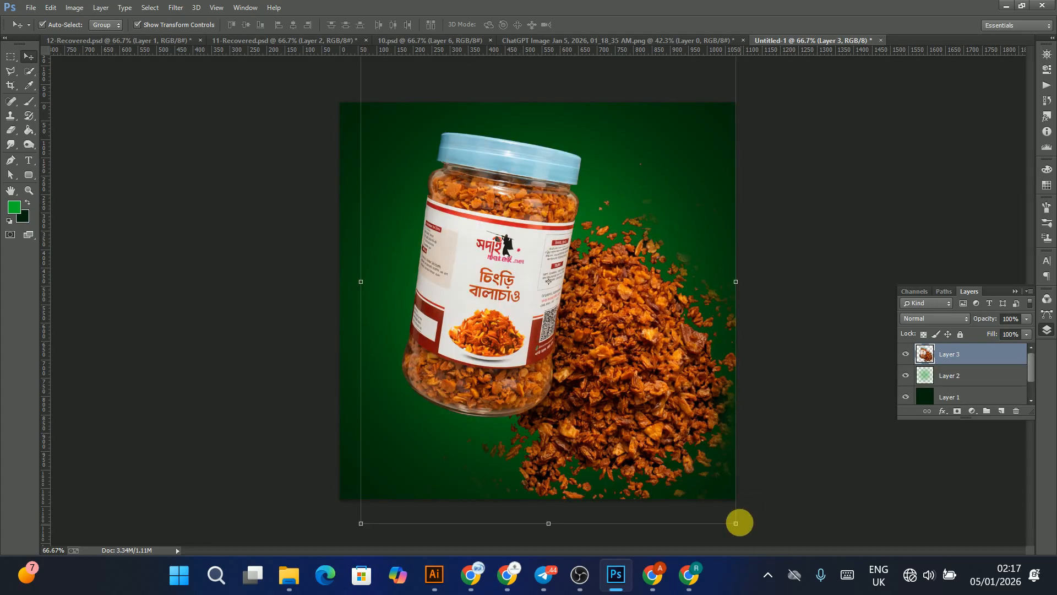
pyautogui.moveTo(738, 522); pyautogui.dragTo(619, 373)
pyautogui.moveTo(472, 246); pyautogui.dragTo(578, 315)
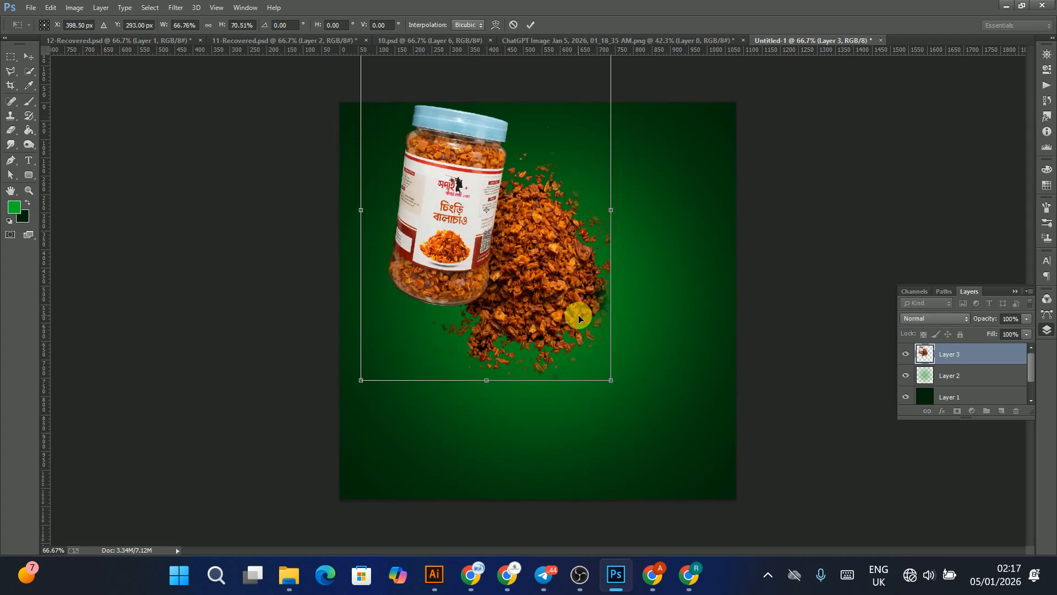
pyautogui.press('Return')
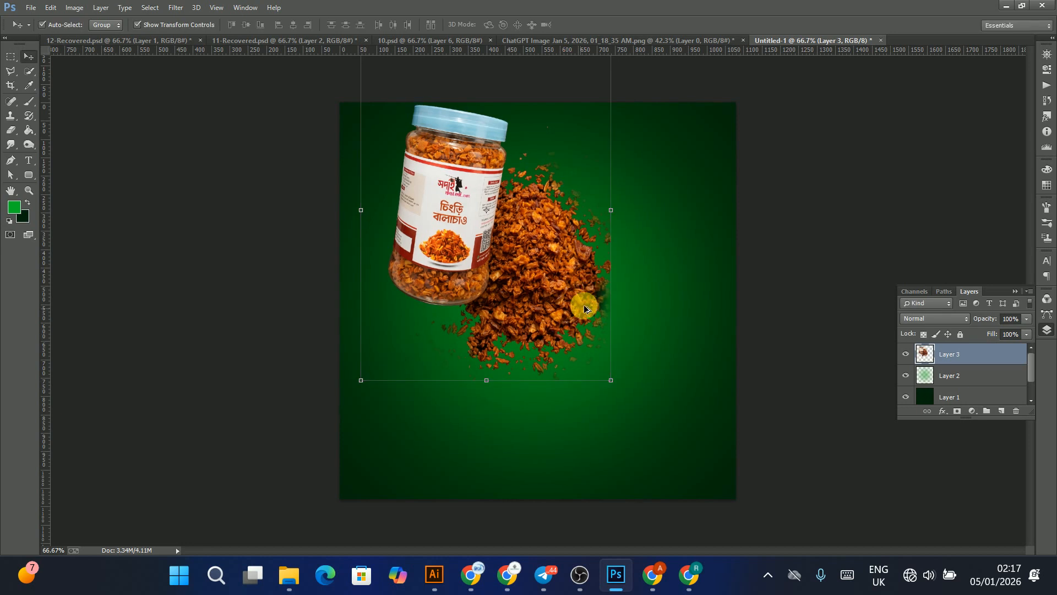
pyautogui.hotkey('ctrl', 'z')
pyautogui.moveTo(733, 521); pyautogui.dragTo(584, 294)
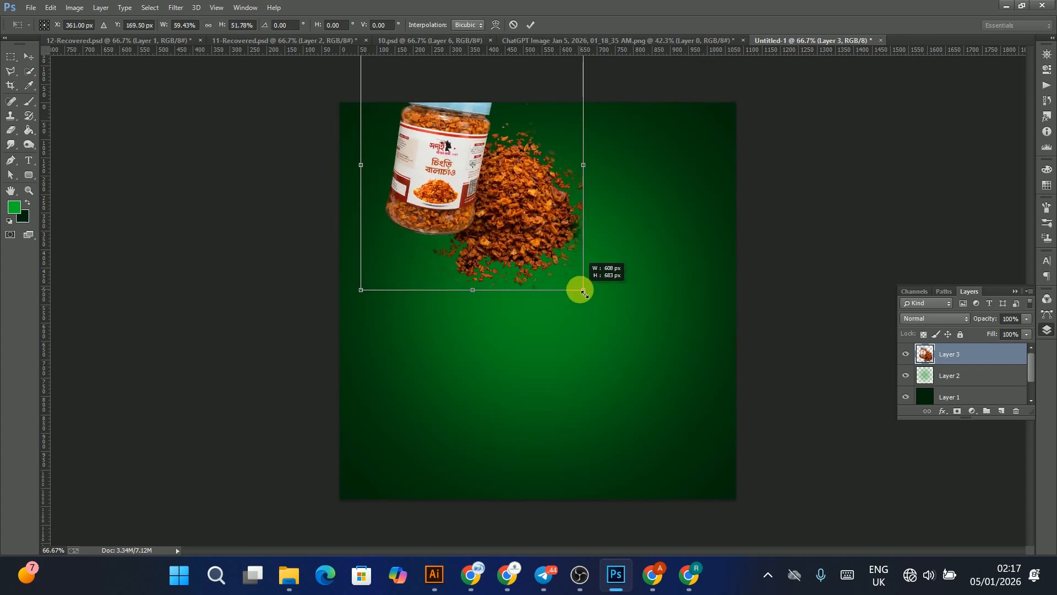
pyautogui.press('Escape')
# Step: Select the placed jar image layer and delete it
pyautogui.click(459, 172)
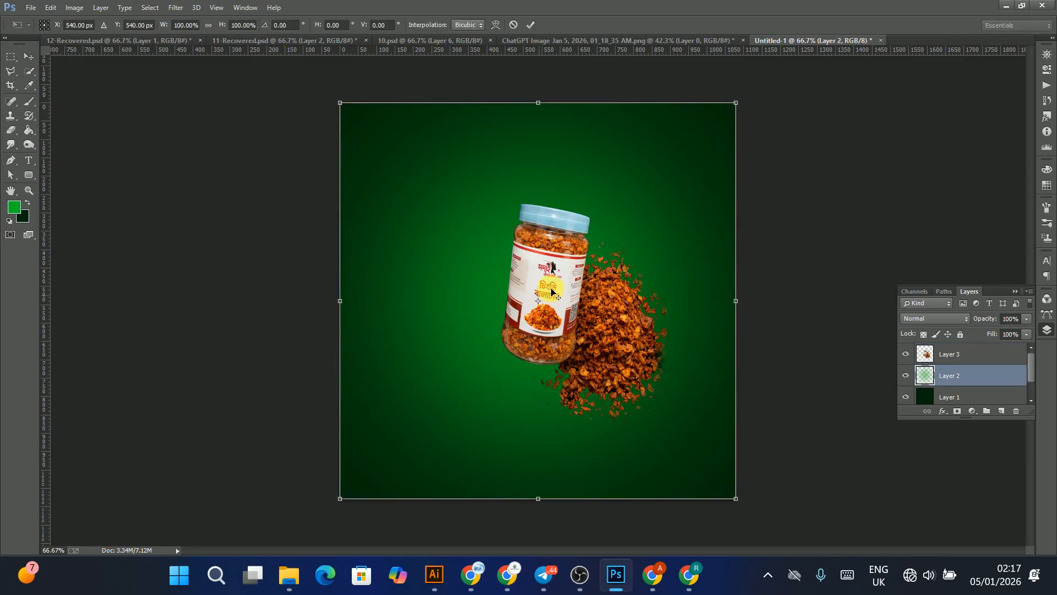
pyautogui.click(576, 263)
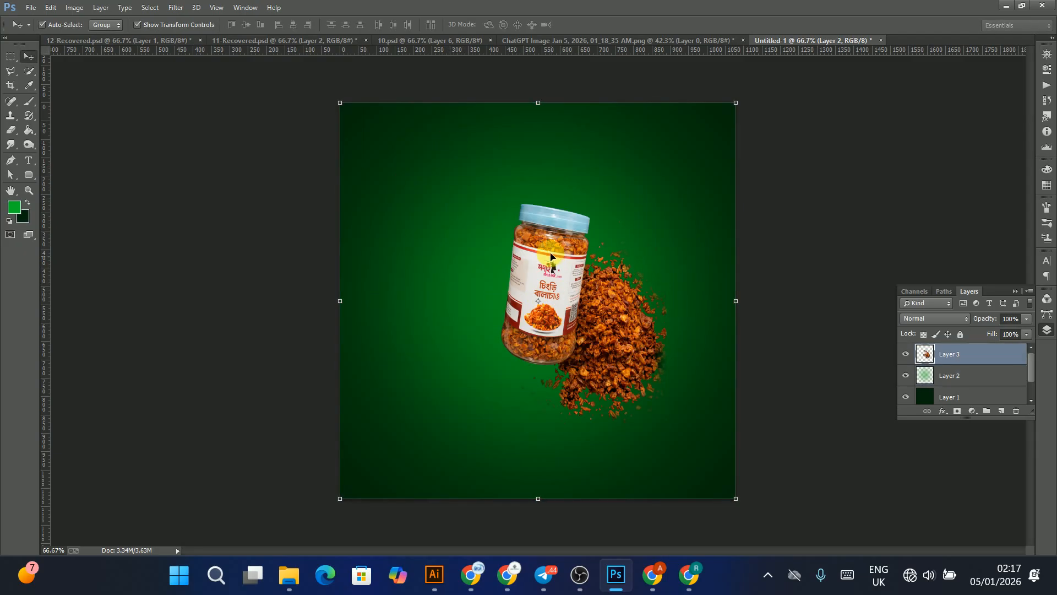
pyautogui.press('Delete')
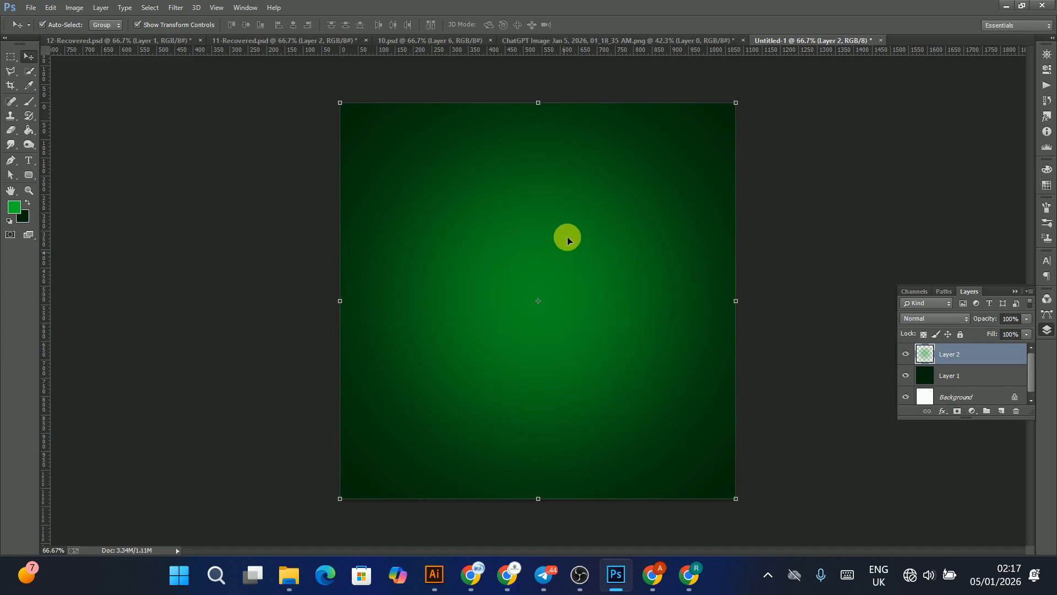
# Step: Bring the jar image into the ad again and scale it down to about 55%
pyautogui.click(686, 41)
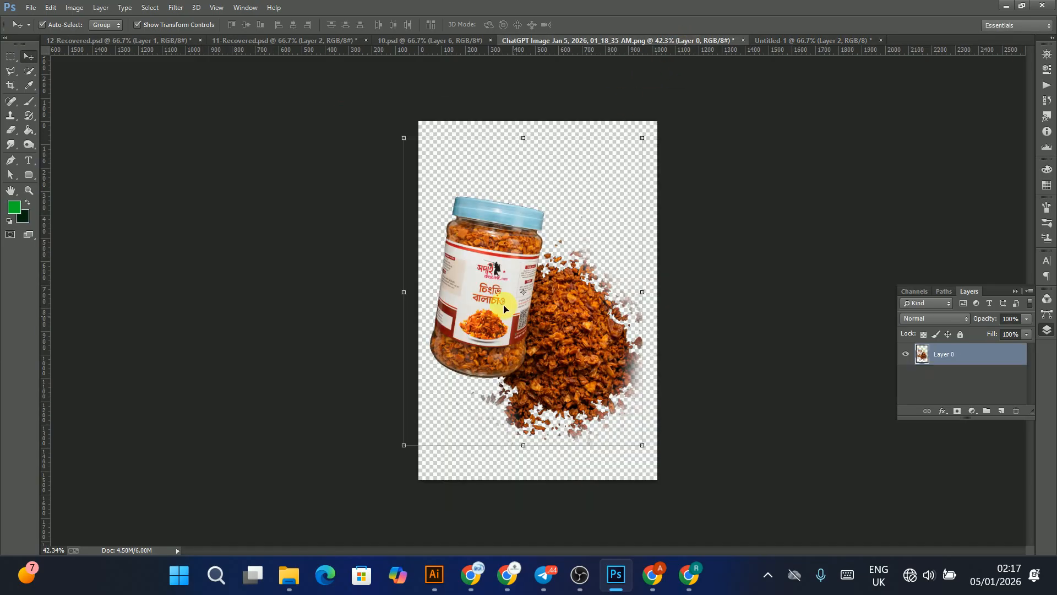
pyautogui.moveTo(555, 270); pyautogui.dragTo(511, 271)
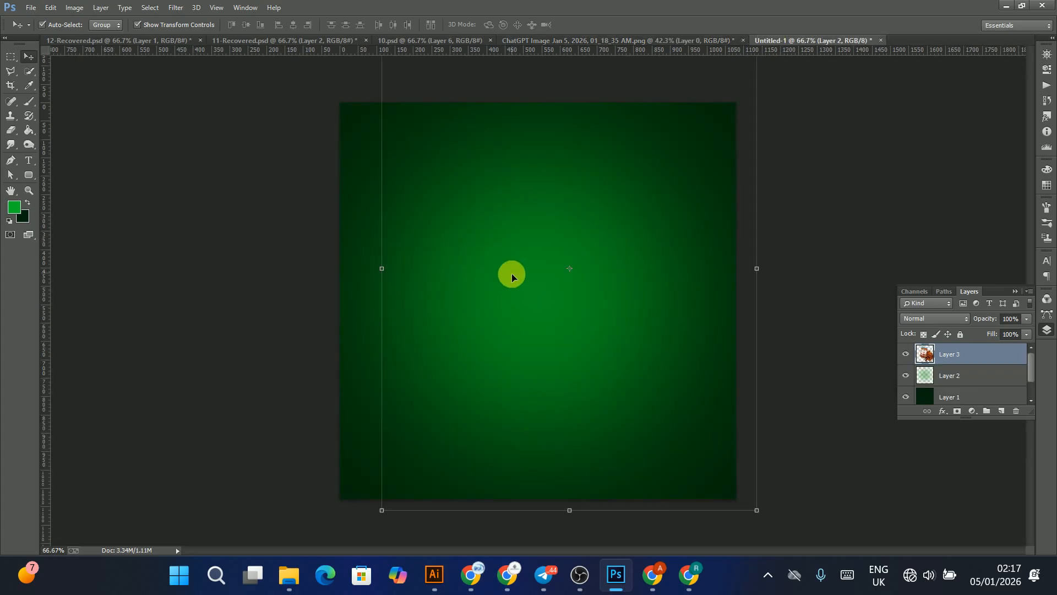
pyautogui.click(758, 511)
pyautogui.moveTo(747, 505); pyautogui.dragTo(587, 295)
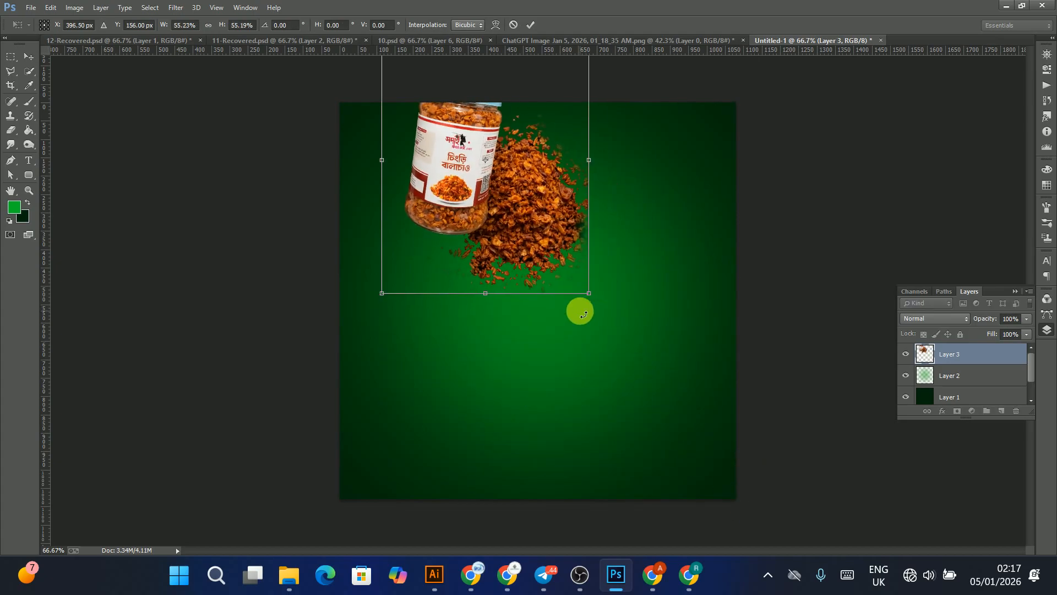
pyautogui.press('Return')
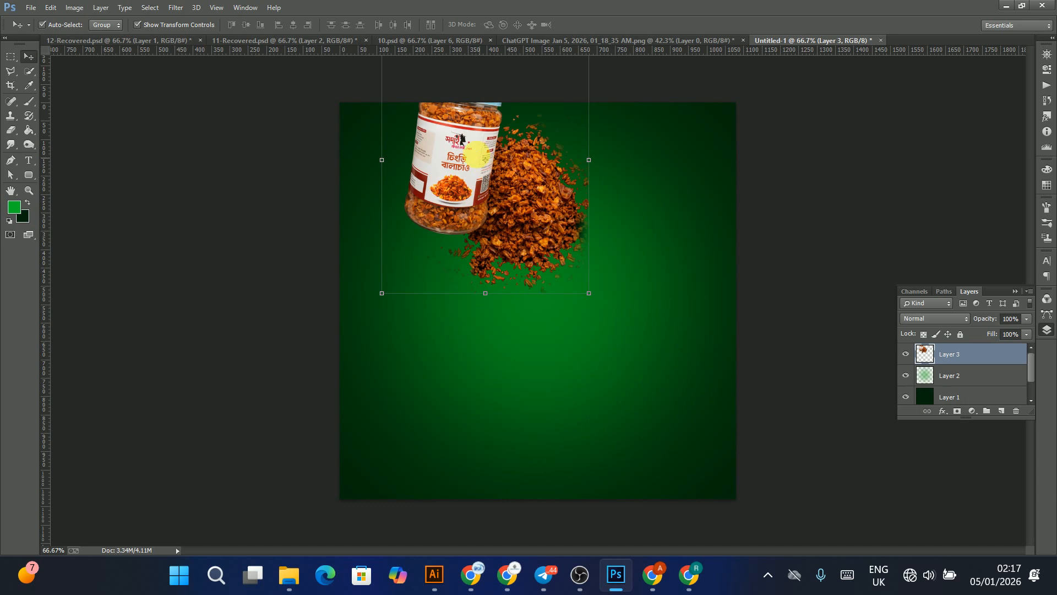
# Step: Position the jar image centrally on the green background and enlarge it to about 109%
pyautogui.moveTo(473, 166); pyautogui.dragTo(511, 301)
pyautogui.keyDown('ctrl'); pyautogui.click(538, 317); pyautogui.keyUp('ctrl')
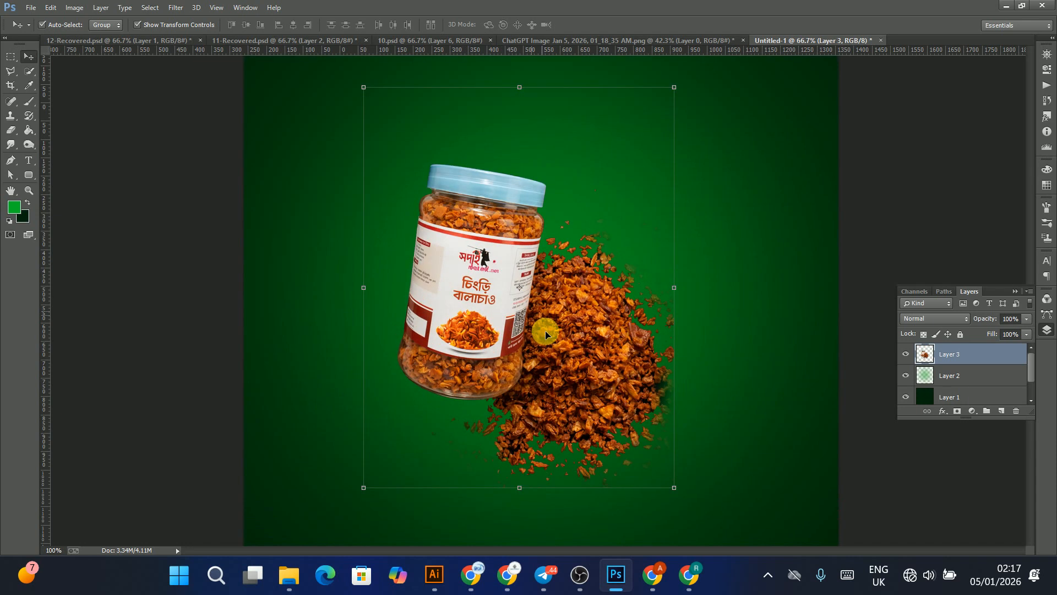
pyautogui.click(681, 489)
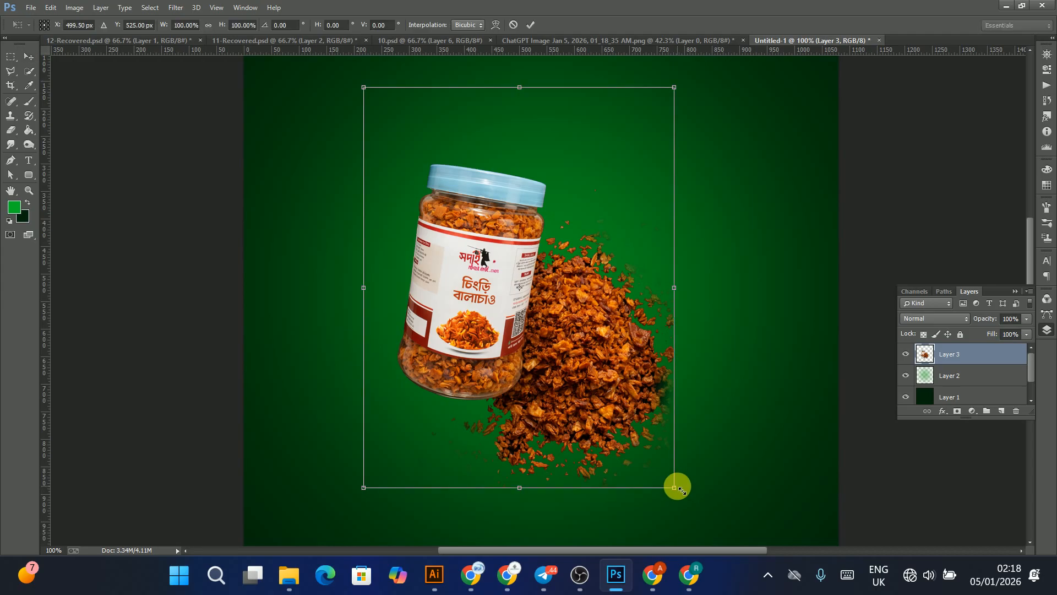
pyautogui.moveTo(684, 499); pyautogui.dragTo(703, 524)
pyautogui.press('Return')
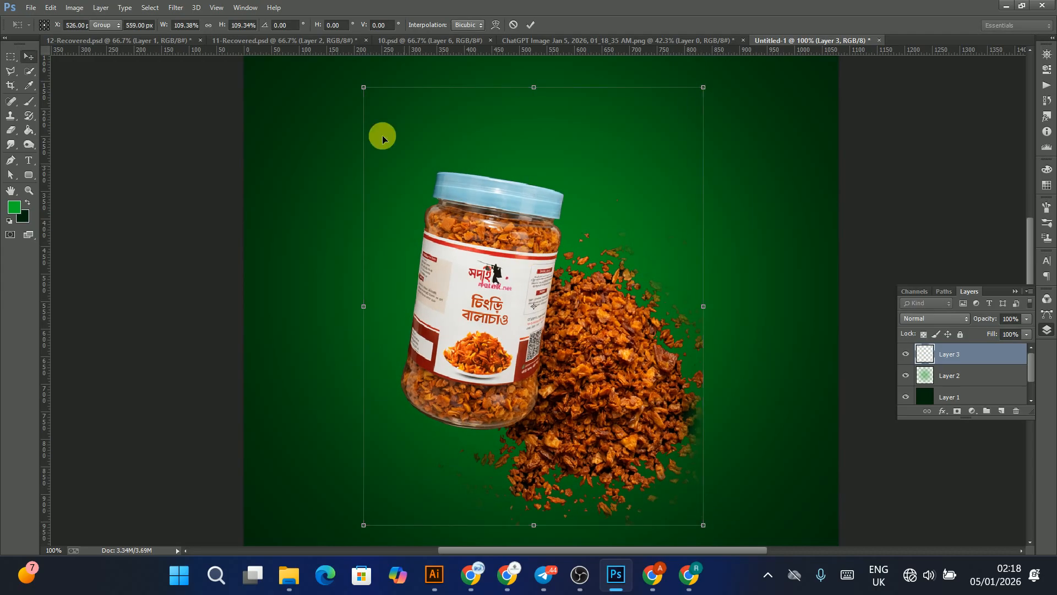
pyautogui.moveTo(553, 187); pyautogui.dragTo(551, 223)
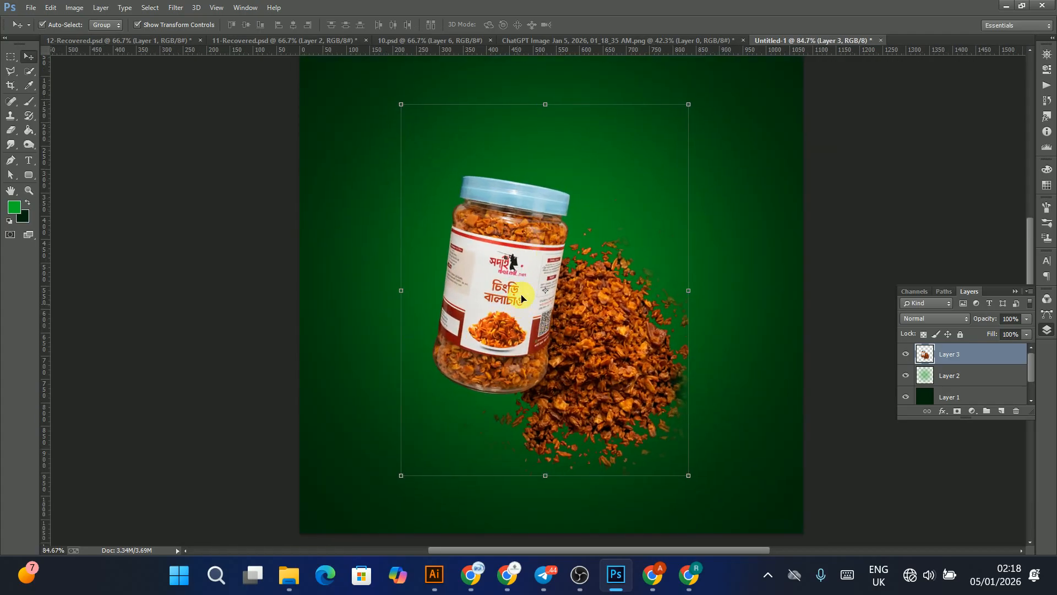
pyautogui.moveTo(532, 283)
pyautogui.mouseDown()
pyautogui.moveTo(550, 283)
pyautogui.moveTo(522, 301)
pyautogui.mouseUp()
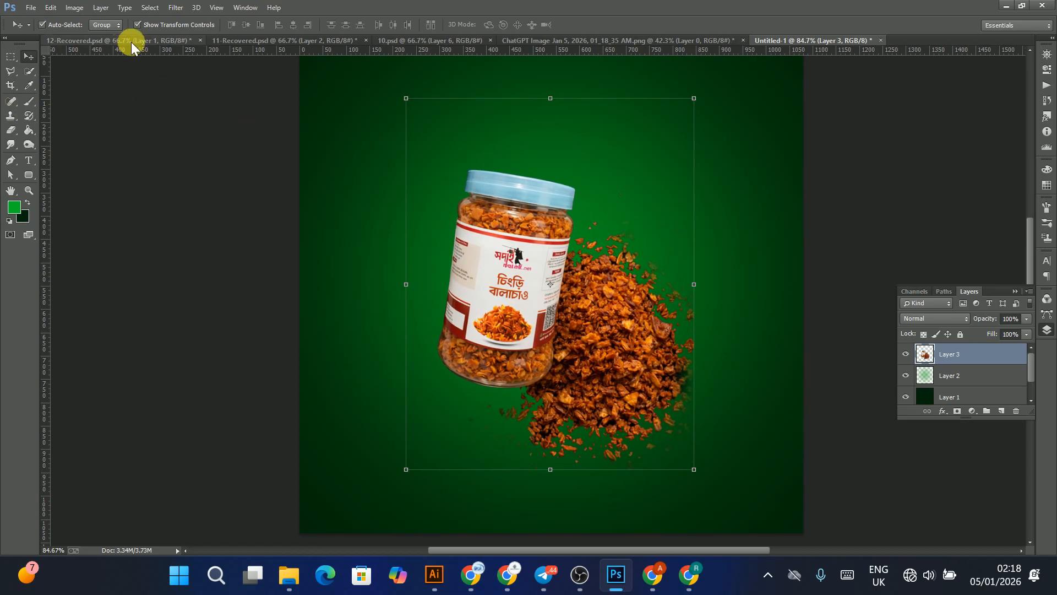
# Step: Browse the other open chingri balachao ad designs for reference
pyautogui.click(281, 41)
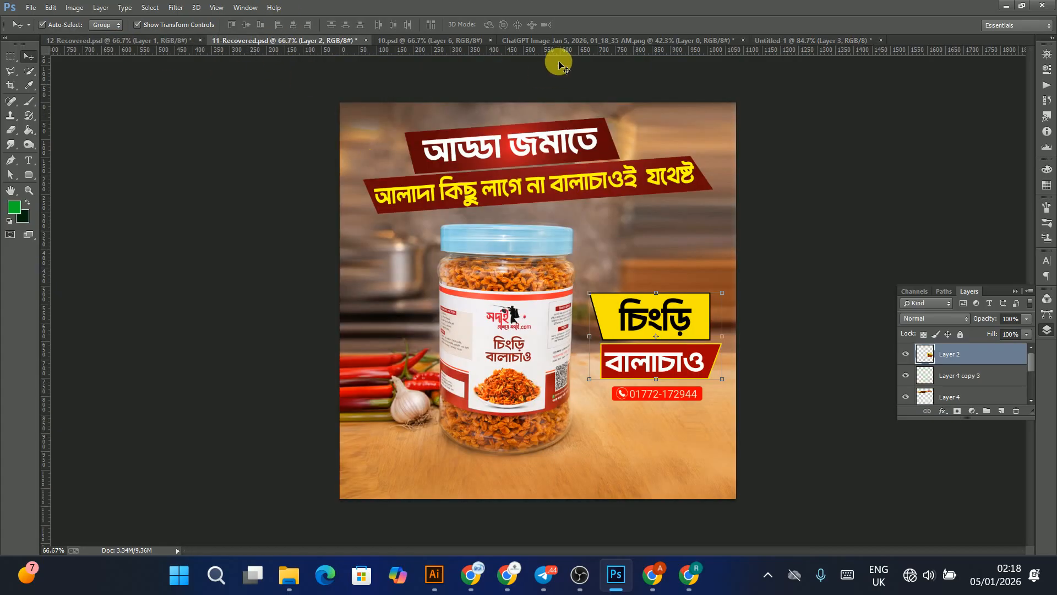
pyautogui.click(536, 42)
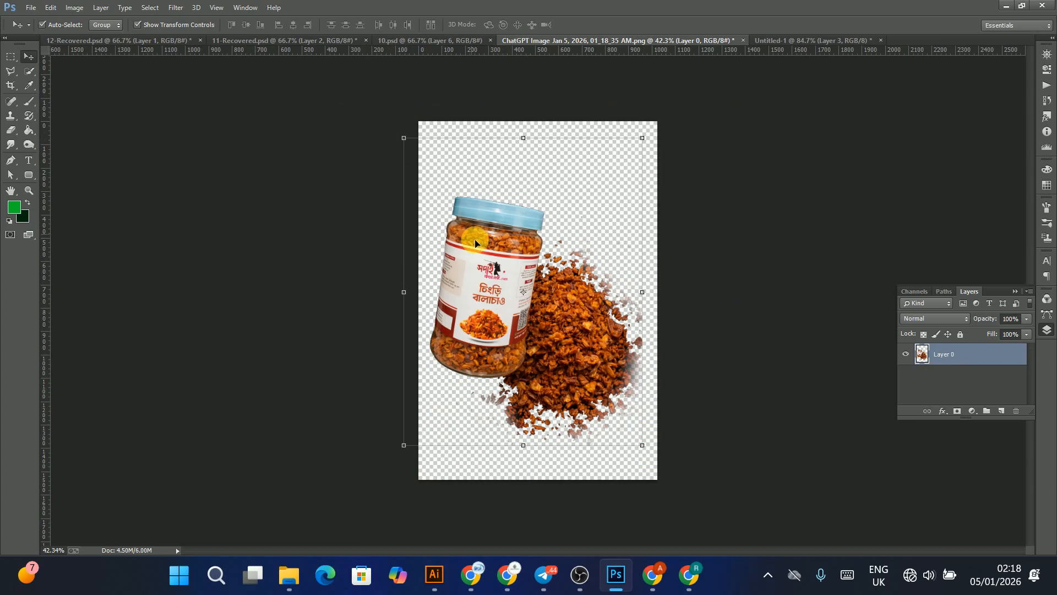
pyautogui.click(424, 43)
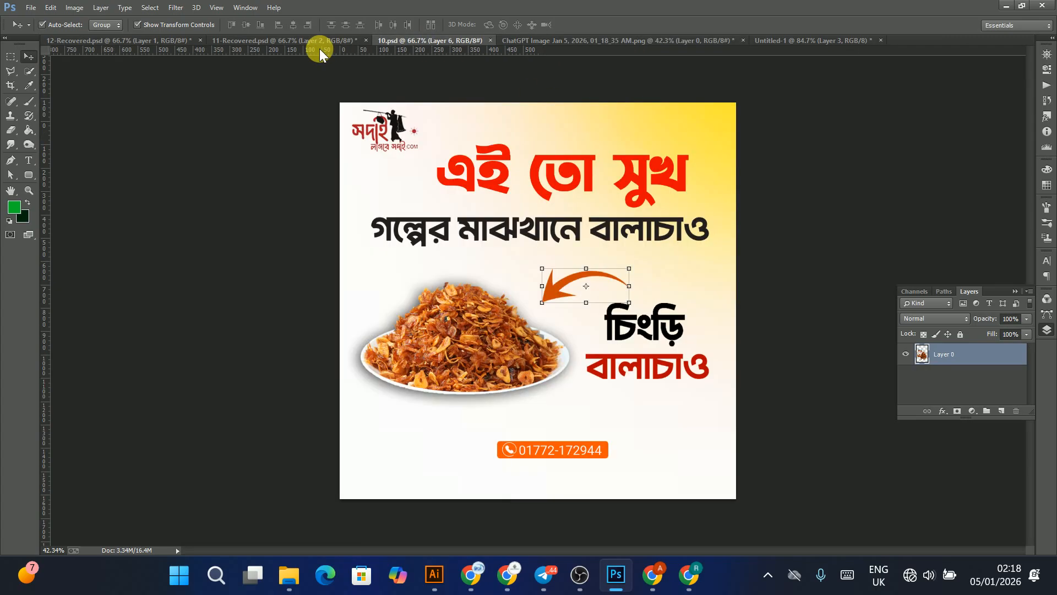
pyautogui.click(395, 142)
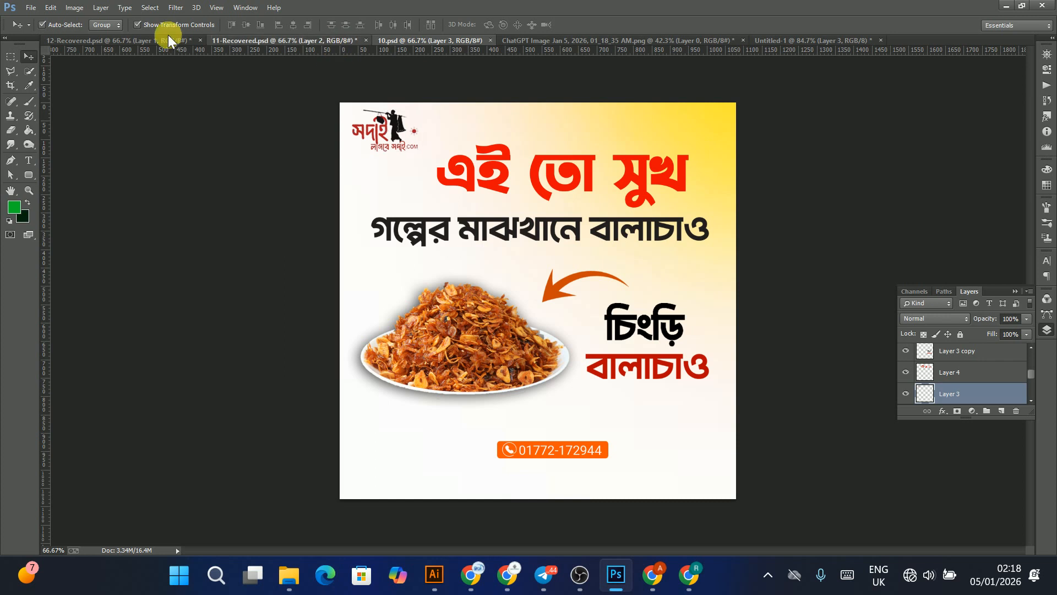
pyautogui.click(108, 42)
pyautogui.click(110, 39)
# Step: Select the logo in the red ad design and try a free transform on it, then cancel
pyautogui.click(372, 130)
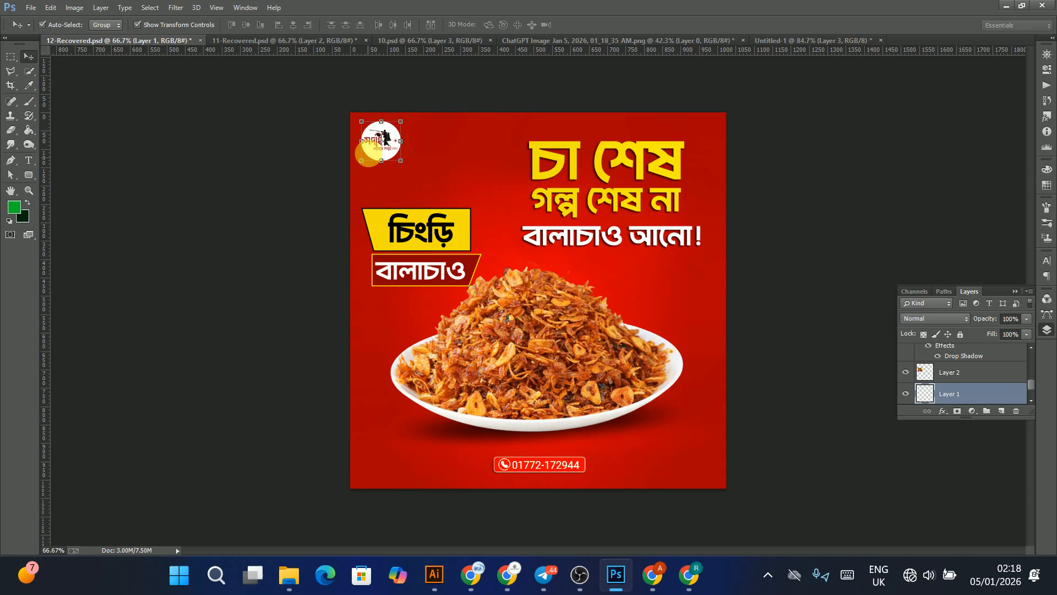
pyautogui.hotkey('ctrl', 't')
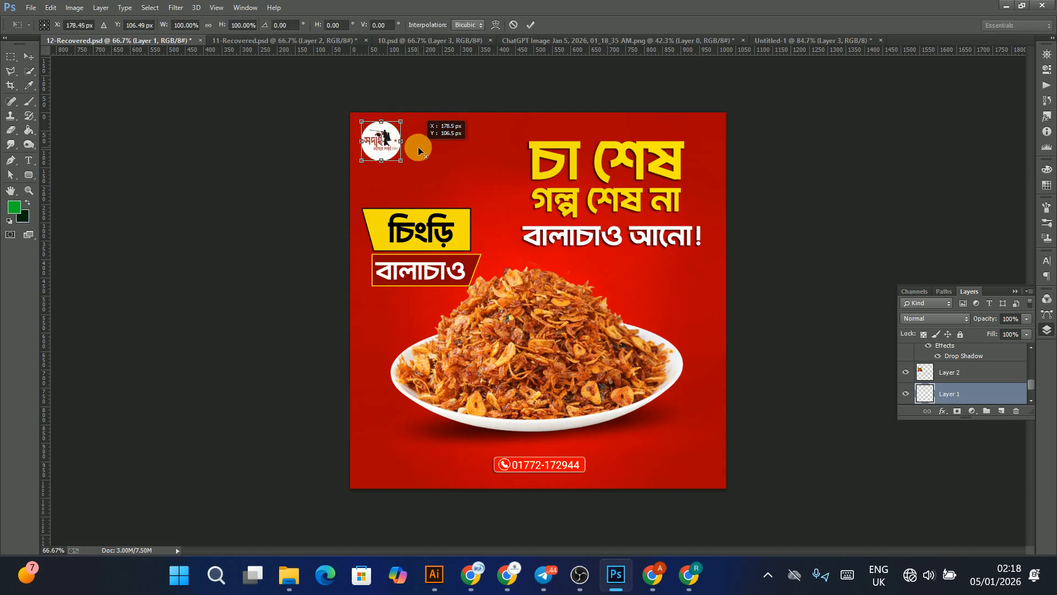
pyautogui.press('Escape')
pyautogui.hotkey('ctrl', 'z')
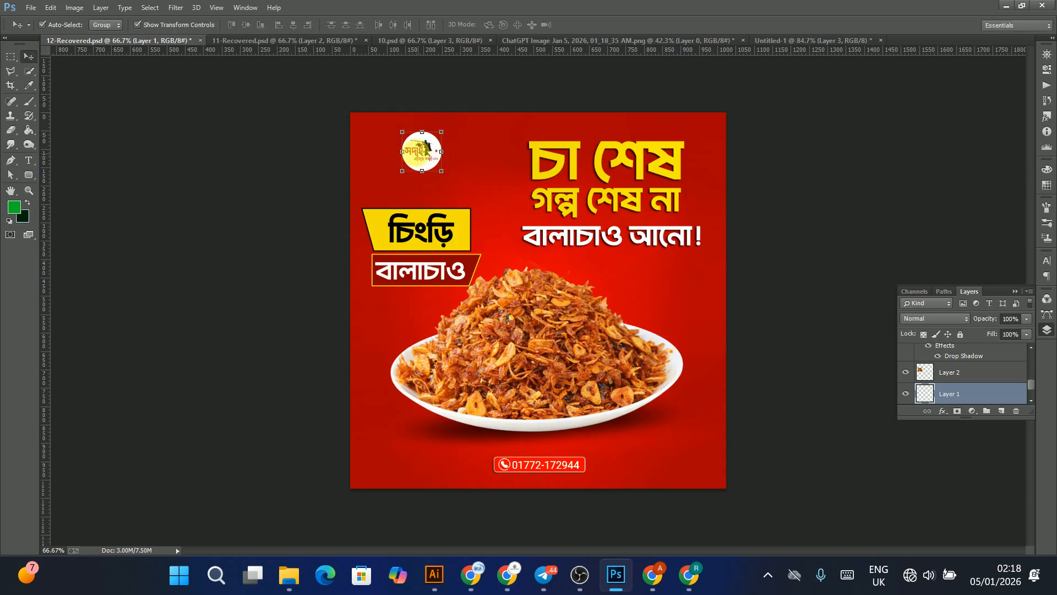
# Step: Bring the round logo from the red ad design into the green ad and place it in the top-left corner
pyautogui.moveTo(424, 146); pyautogui.dragTo(402, 123)
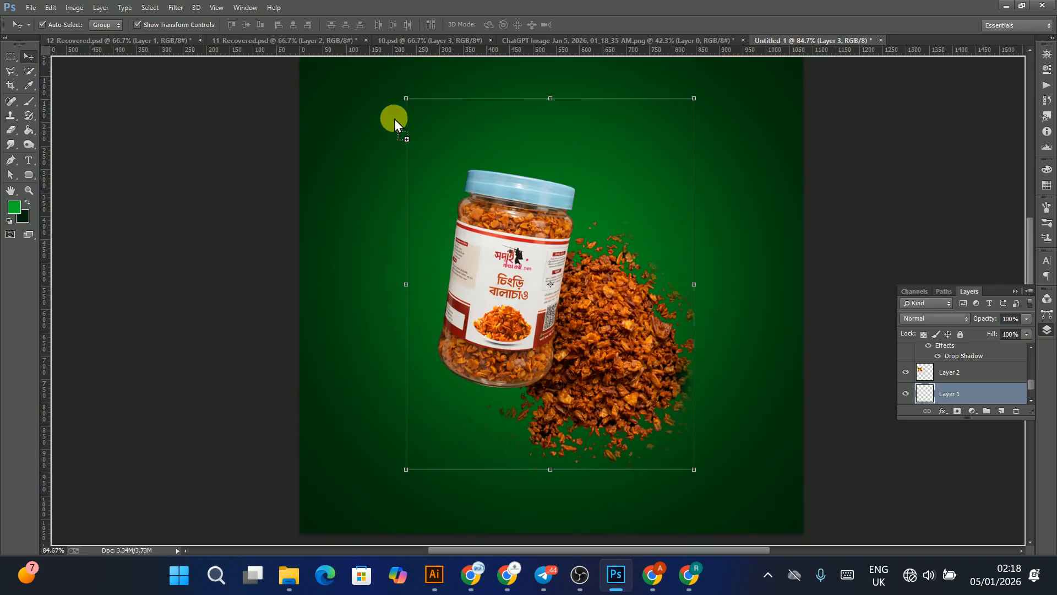
pyautogui.moveTo(348, 95); pyautogui.dragTo(348, 93)
pyautogui.scroll(5, 375, 126)
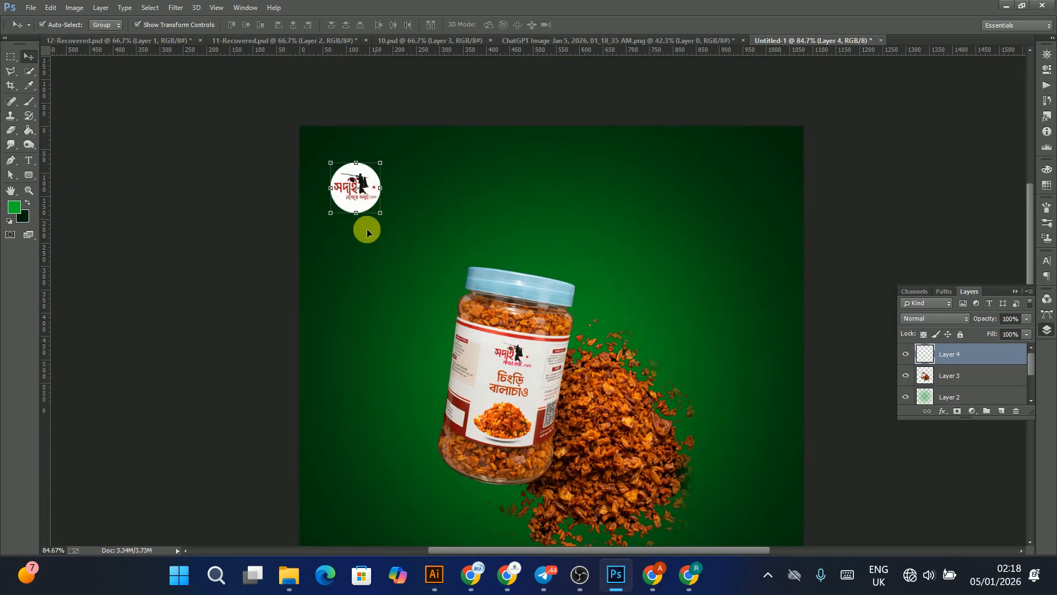
pyautogui.moveTo(365, 187)
pyautogui.mouseDown()
pyautogui.moveTo(366, 162)
pyautogui.moveTo(367, 179)
pyautogui.moveTo(354, 179)
pyautogui.mouseUp()
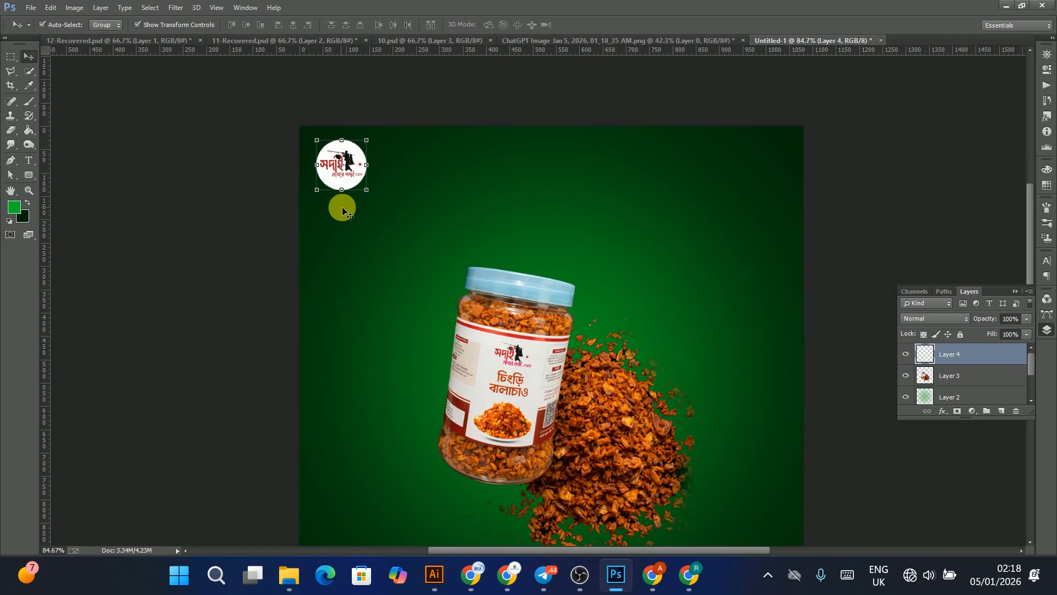
pyautogui.scroll(-2, 625, 276)
pyautogui.click(235, 354)
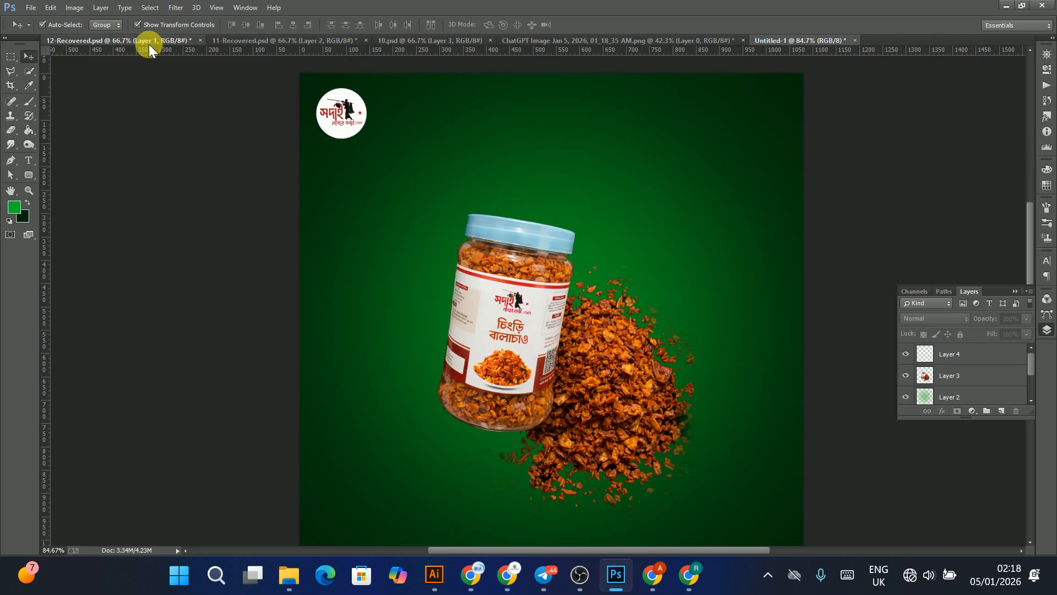
# Step: Select the chingri–balachao label group in the red ad design for reference
pyautogui.click(197, 42)
pyautogui.click(425, 237)
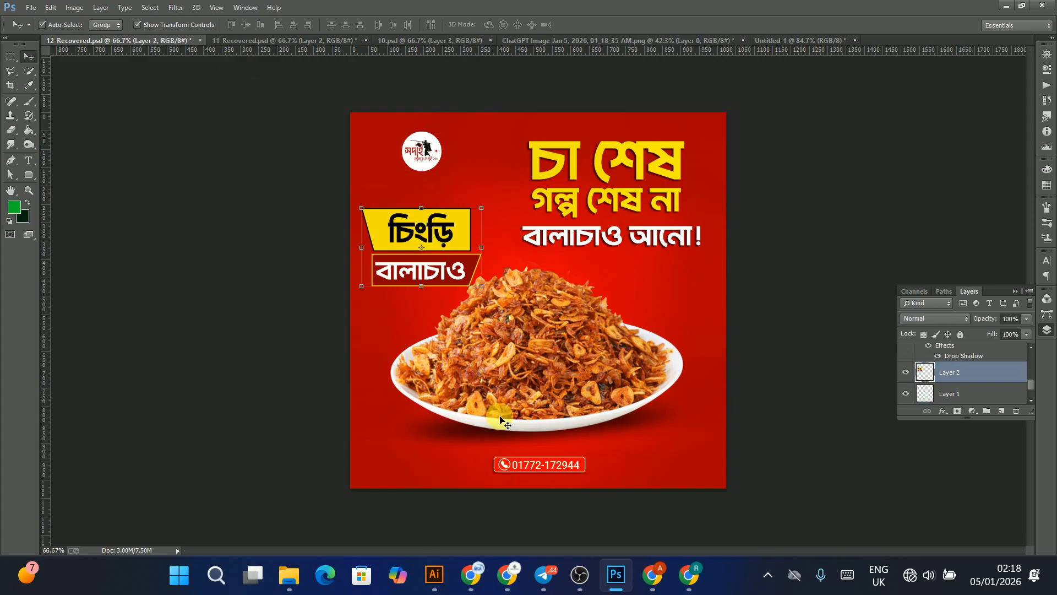
# Step: Switch to Illustrator, draw a yellow rectangle beside the artboard, and pull its top-left corner outward to slant its left edge
pyautogui.click(428, 589)
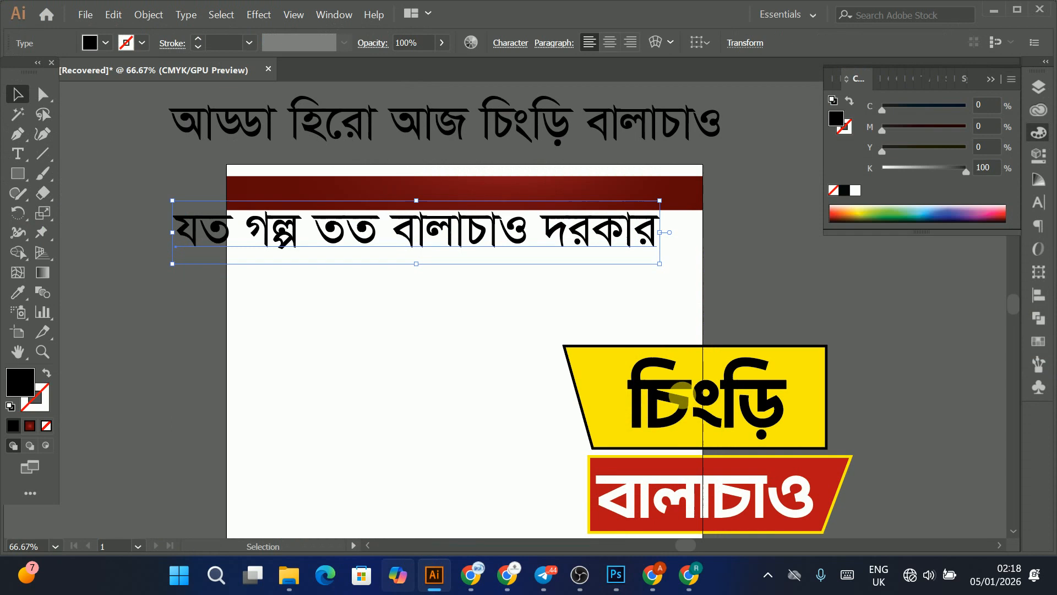
pyautogui.press('space')
pyautogui.moveTo(831, 397); pyautogui.dragTo(620, 333)
pyautogui.click(654, 322)
pyautogui.click(16, 174)
pyautogui.press('space')
pyautogui.moveTo(886, 319); pyautogui.dragTo(531, 319)
pyautogui.moveTo(442, 263); pyautogui.dragTo(727, 372)
pyautogui.click(41, 97)
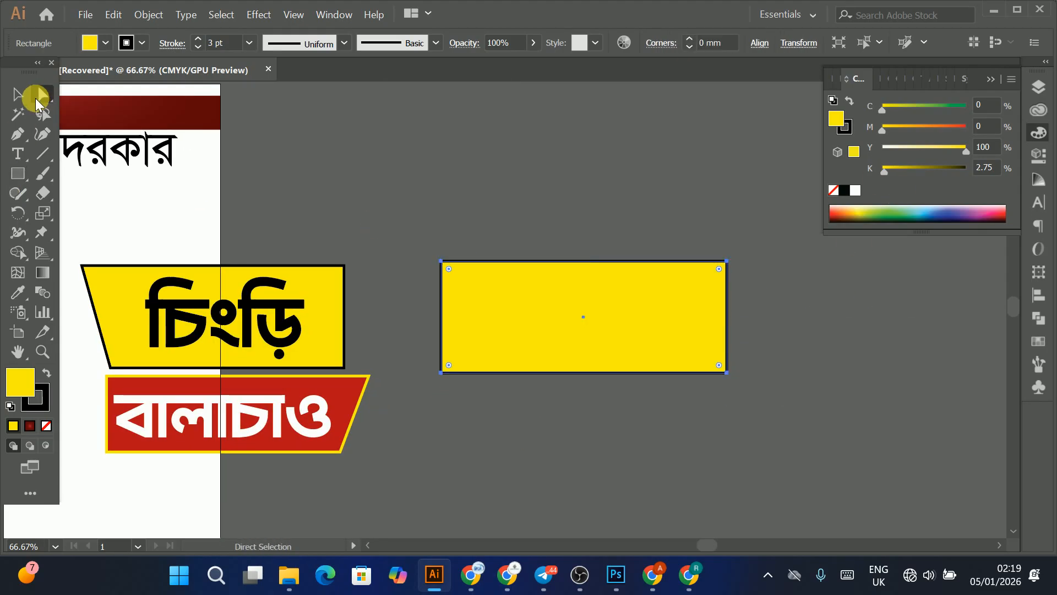
pyautogui.moveTo(444, 262); pyautogui.dragTo(376, 257)
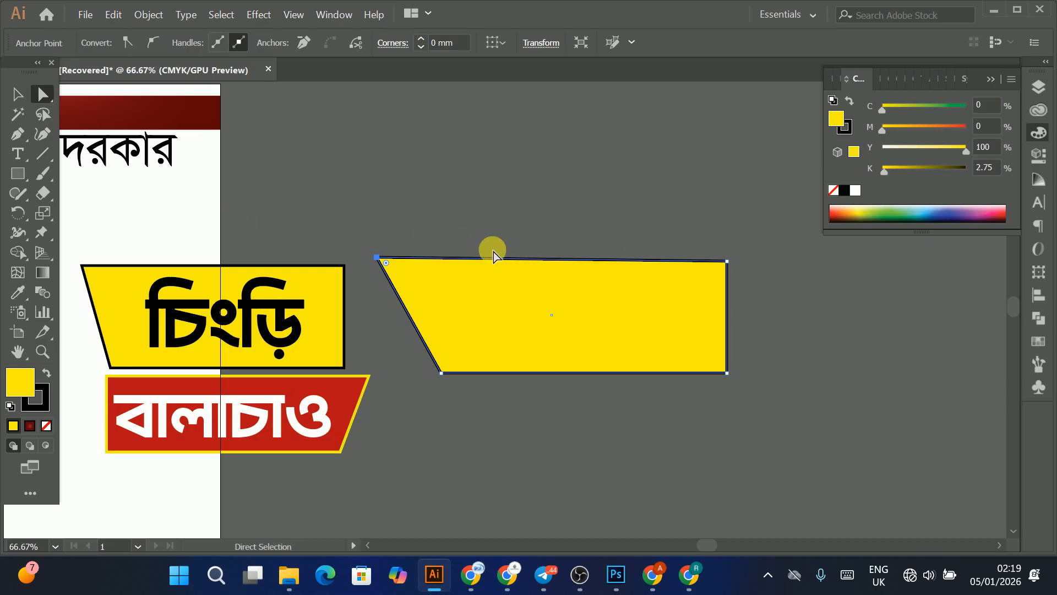
pyautogui.click(17, 93)
pyautogui.moveTo(635, 283); pyautogui.dragTo(703, 222)
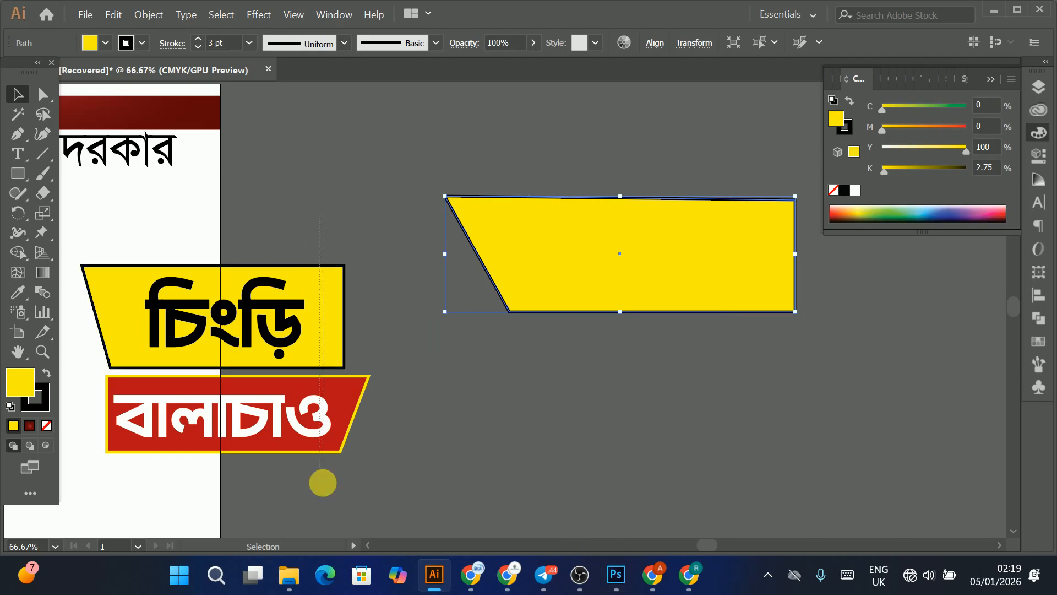
# Step: Try to copy the label artwork from Illustrator and paste it into the green ad
pyautogui.moveTo(323, 483); pyautogui.dragTo(322, 489)
pyautogui.hotkey('ctrl', 'c')
pyautogui.click(618, 575)
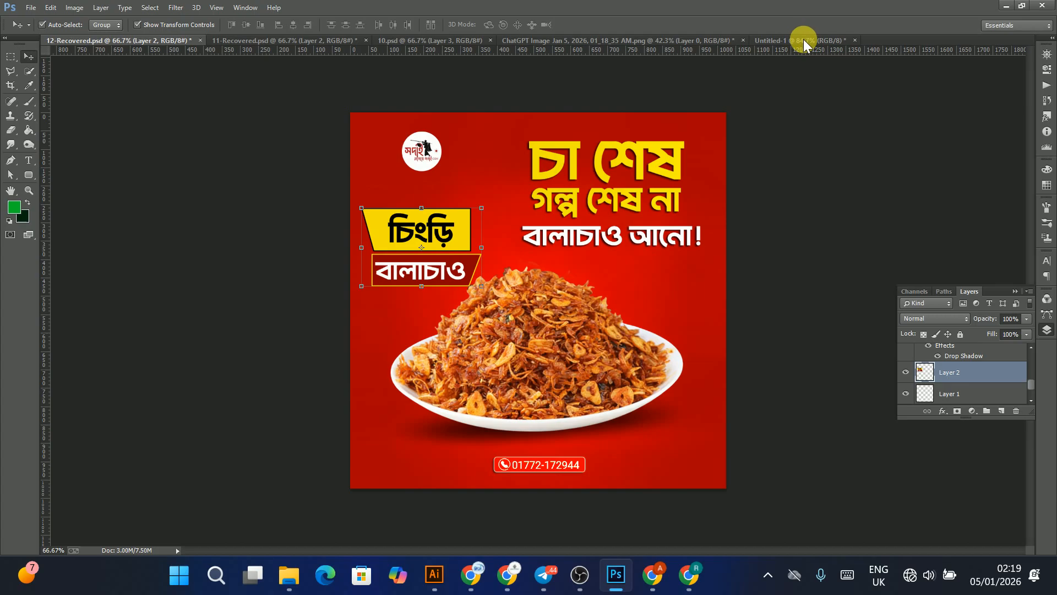
pyautogui.click(782, 42)
pyautogui.hotkey('ctrl', 'v')
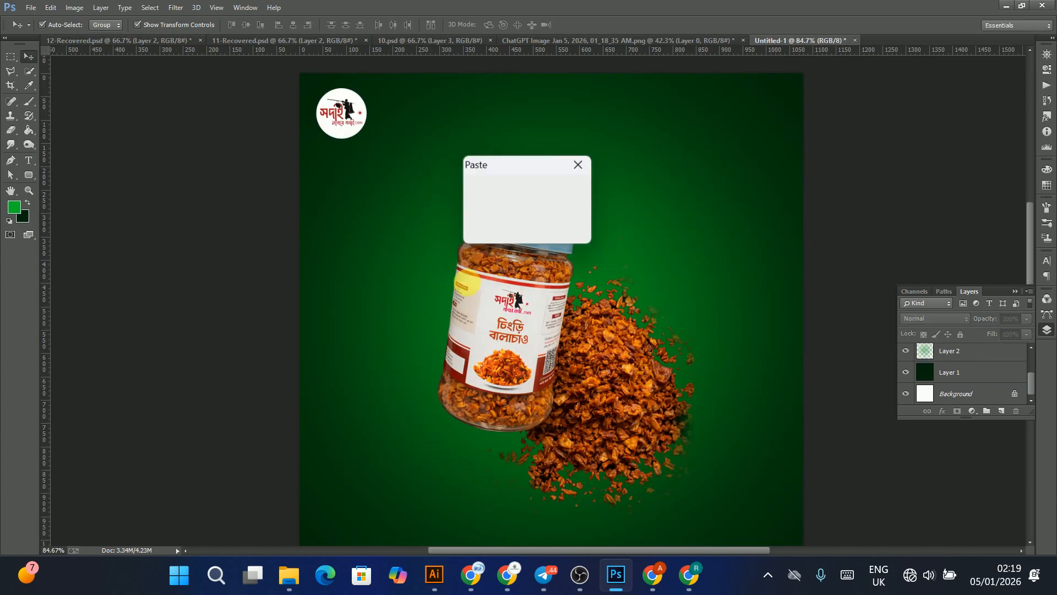
pyautogui.click(568, 189)
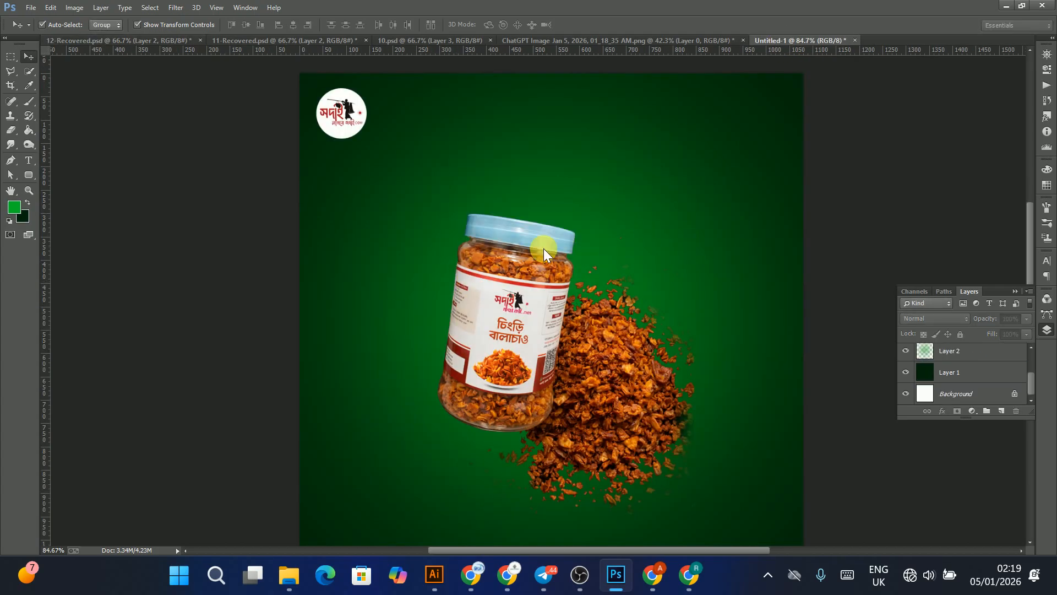
pyautogui.press('Escape')
# Step: Bring the chingri–balachao label from the 11-Recovered design into the green ad
pyautogui.click(209, 43)
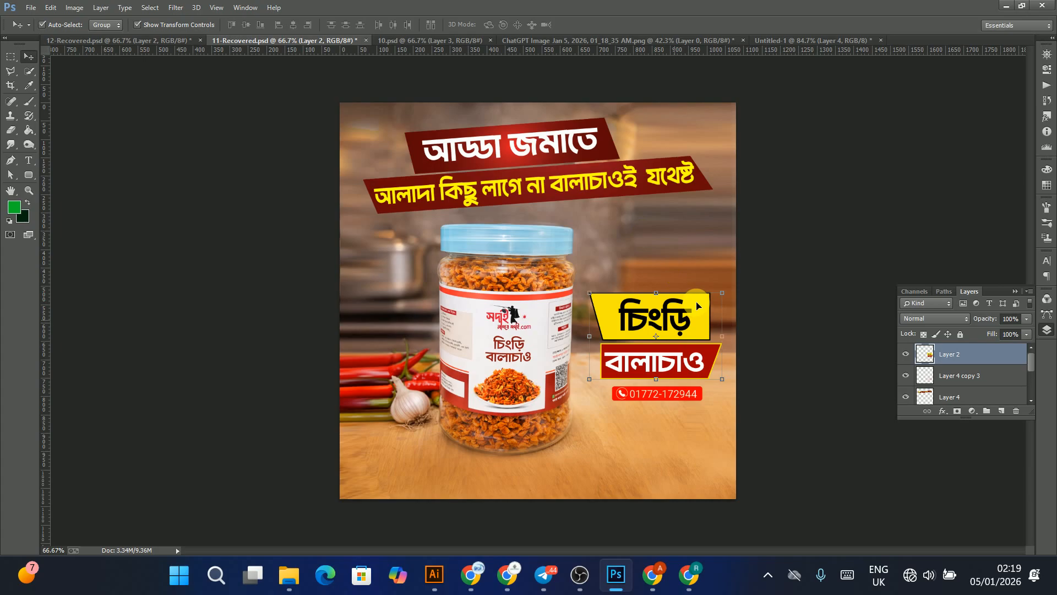
pyautogui.moveTo(700, 291); pyautogui.dragTo(738, 239)
pyautogui.scroll(-2, 509, 254)
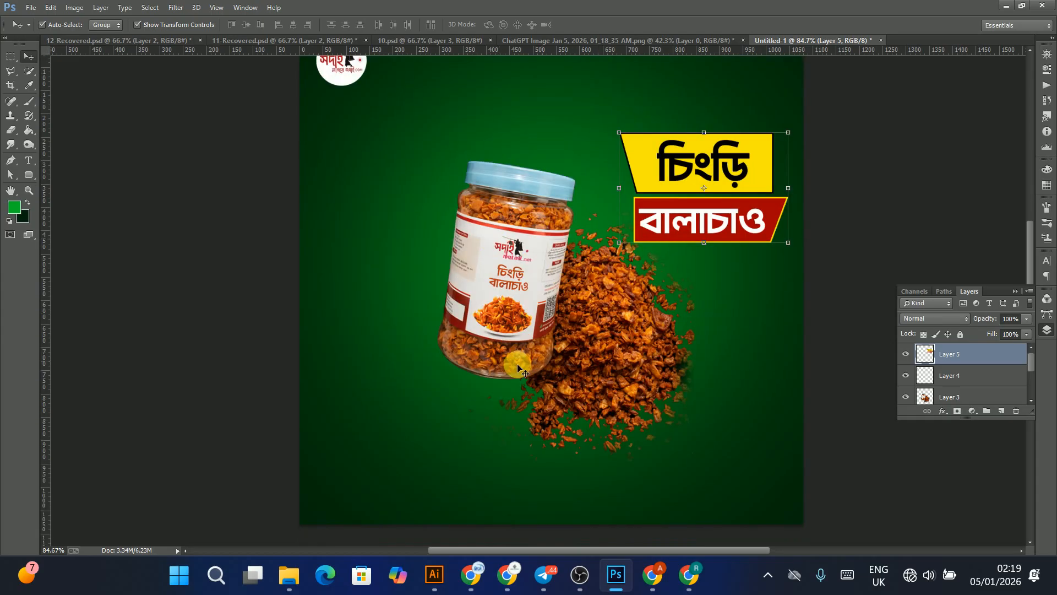
# Step: Move the jar image slightly left and down, and shift the label banner down to the right of the jar
pyautogui.click(518, 240)
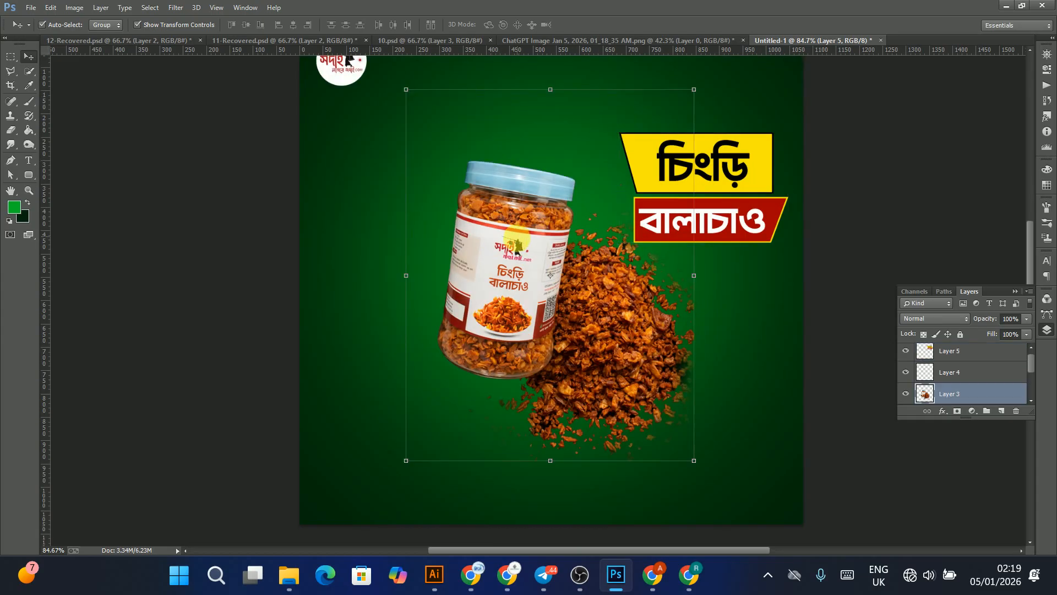
pyautogui.moveTo(523, 238); pyautogui.dragTo(482, 254)
pyautogui.click(700, 174)
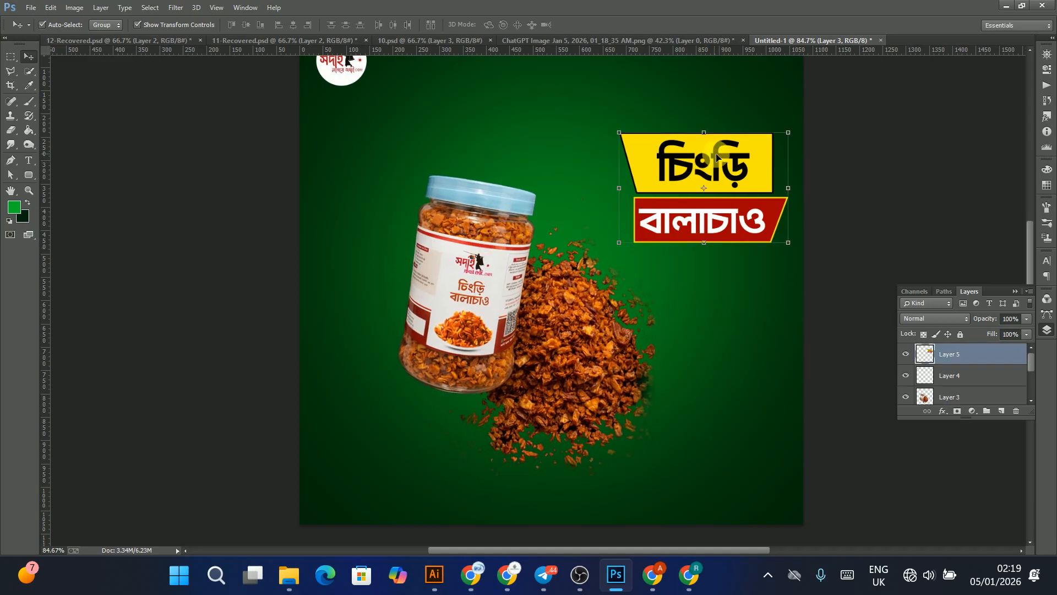
pyautogui.moveTo(716, 157); pyautogui.dragTo(720, 226)
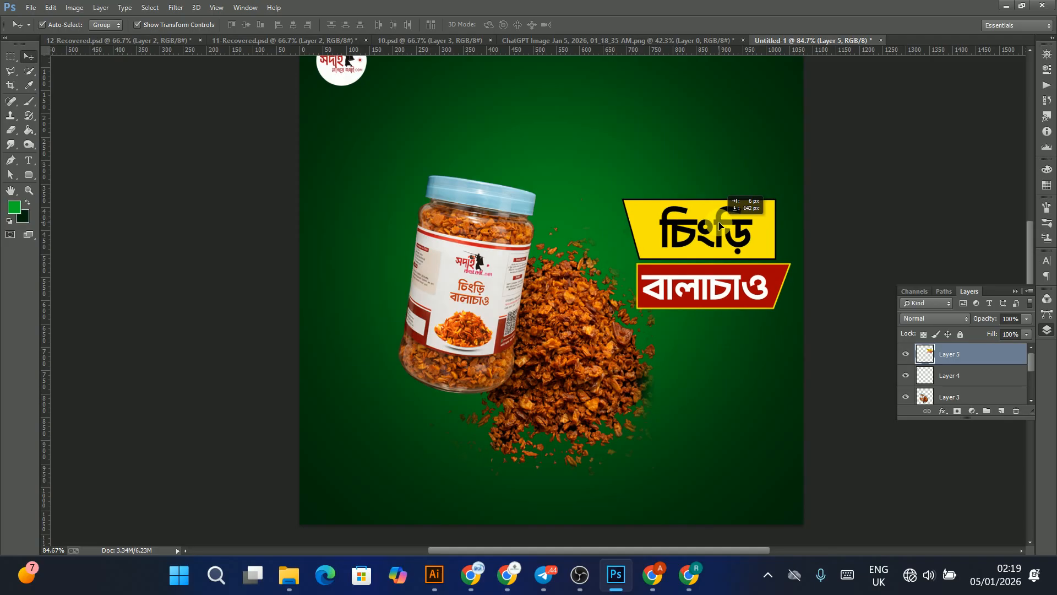
pyautogui.scroll(5, 1015, 182)
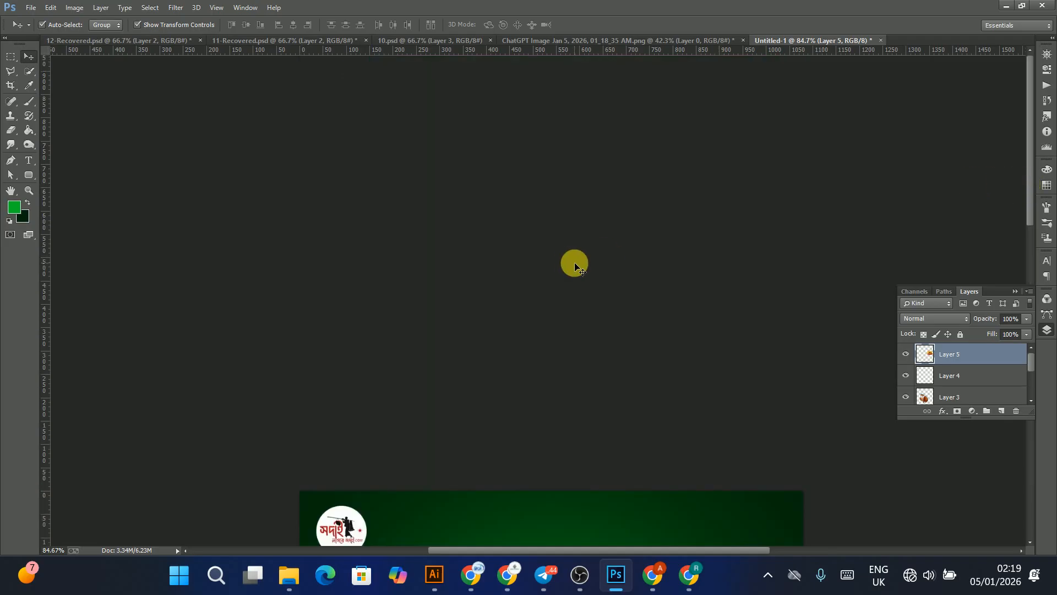
pyautogui.hotkey('ctrl', '0')
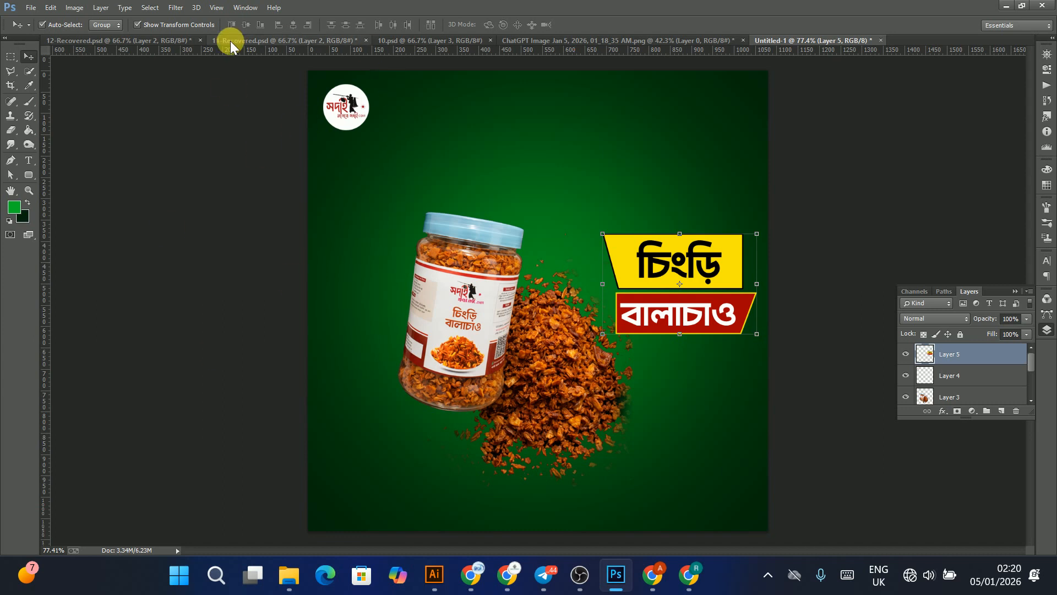
# Step: Bring the phone number badge from the red ad design into the green ad
pyautogui.click(152, 39)
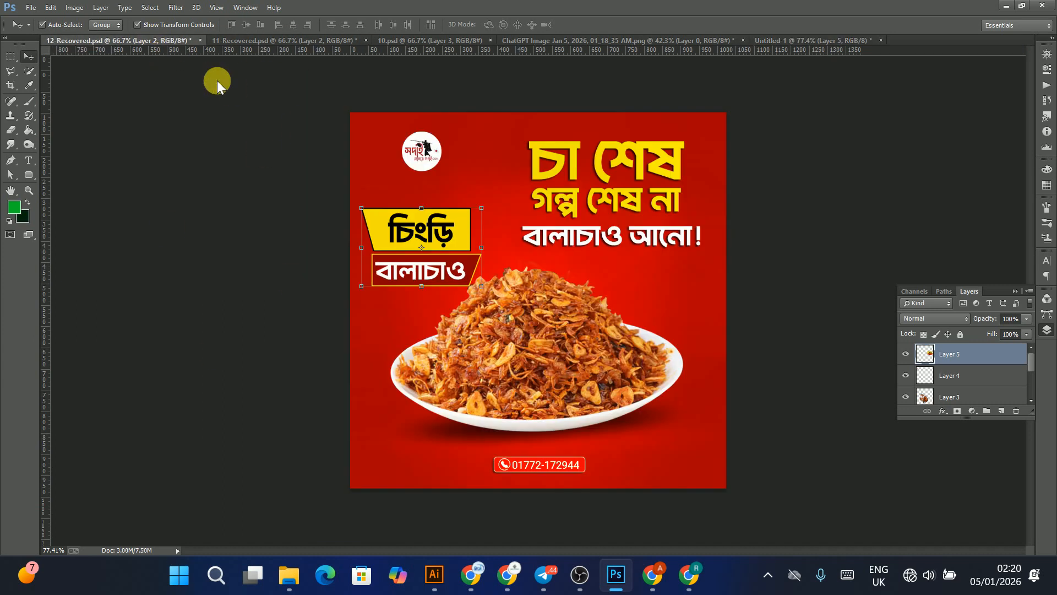
pyautogui.click(521, 470)
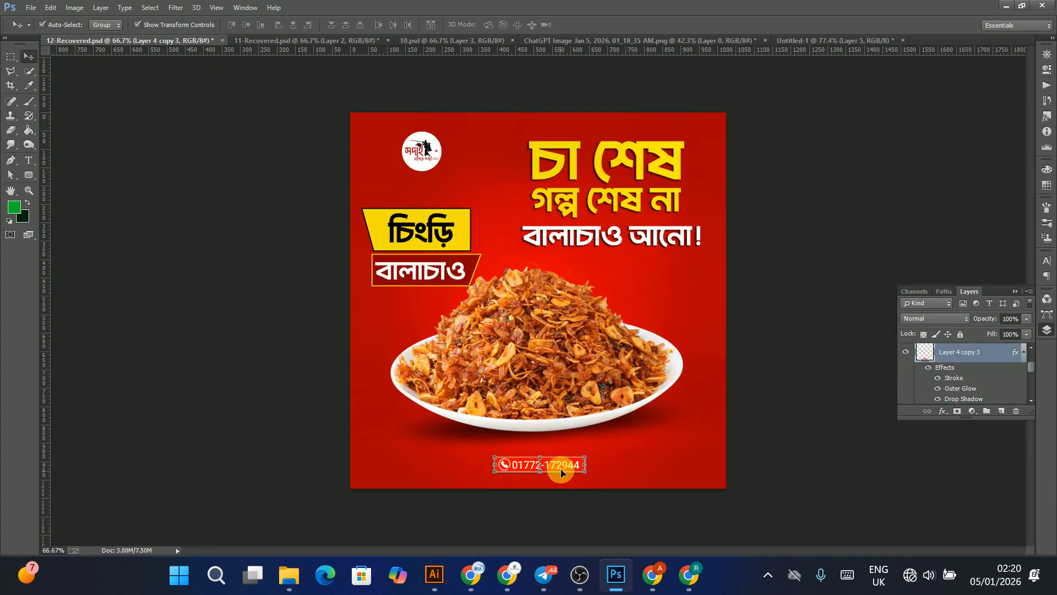
pyautogui.moveTo(619, 423); pyautogui.dragTo(511, 493)
pyautogui.moveTo(609, 489); pyautogui.dragTo(607, 489)
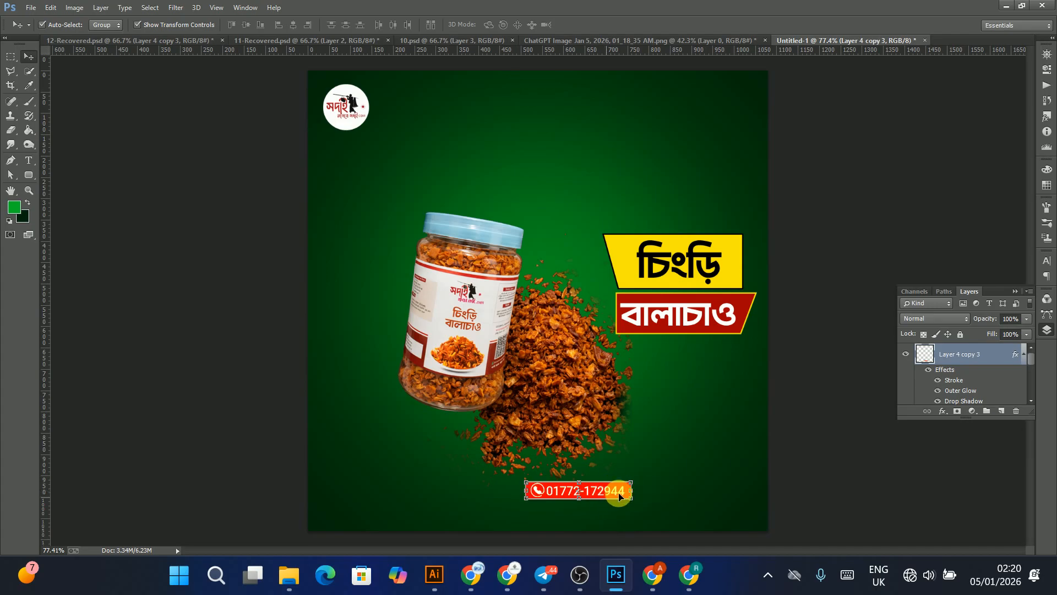
# Step: Try moving the phone badge toward the lower right, then undo both moves
pyautogui.moveTo(610, 494); pyautogui.dragTo(697, 498)
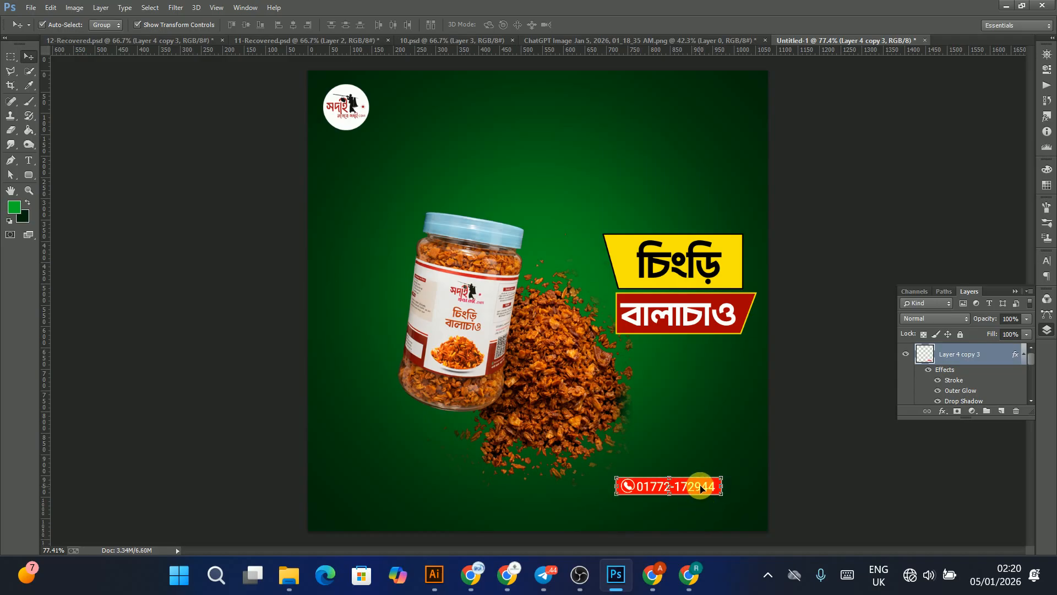
pyautogui.moveTo(701, 487); pyautogui.dragTo(843, 416)
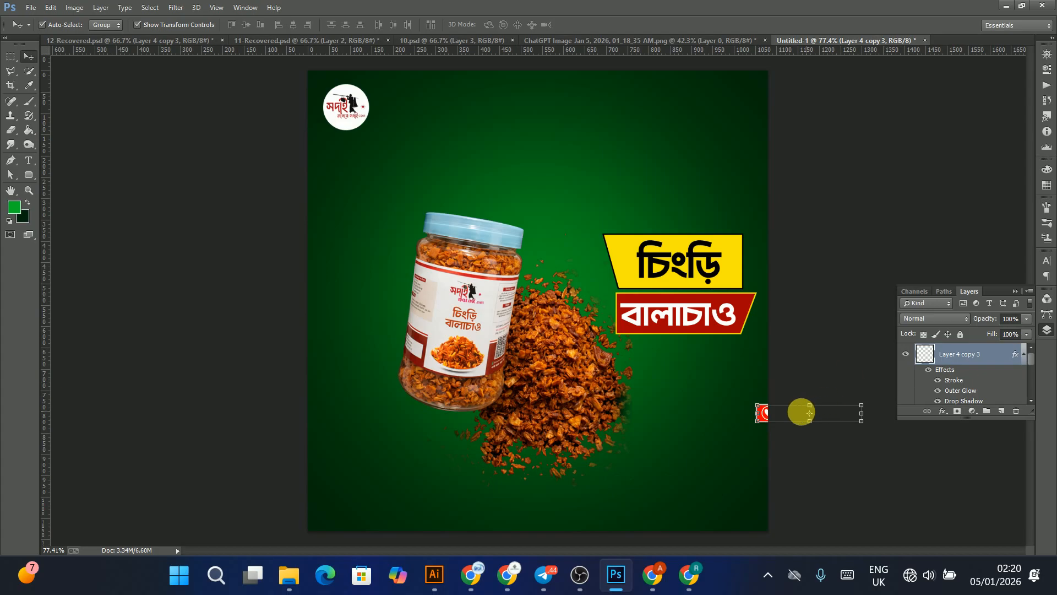
pyautogui.hotkey('ctrl', 'alt', 'z')
pyautogui.hotkey('ctrl', 'alt', 'z')
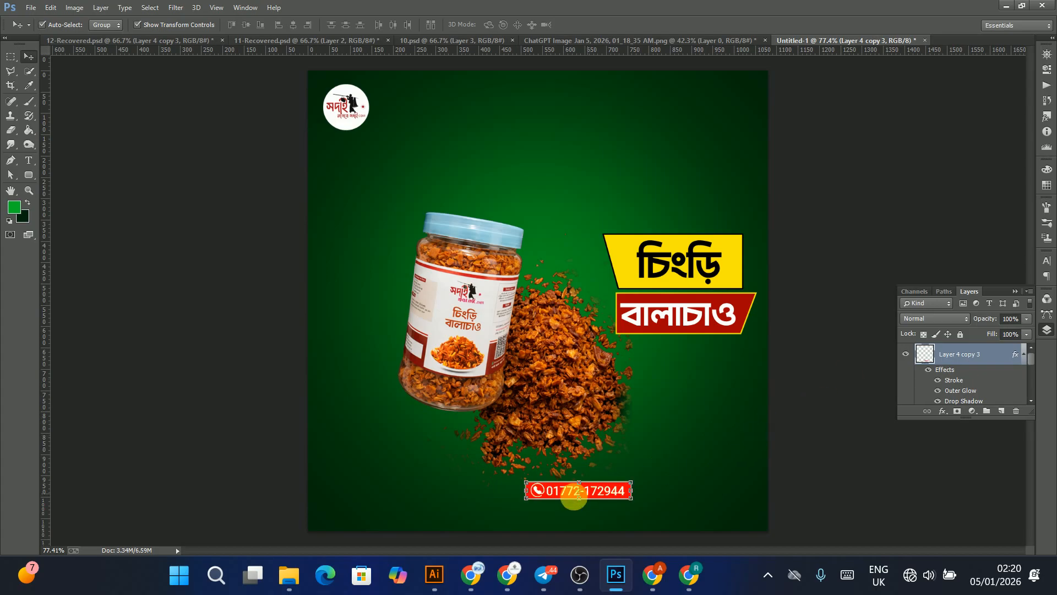
# Step: Place the phone badge near the bottom-right corner and raise its saturation to +100 with Hue/Saturation
pyautogui.moveTo(603, 494); pyautogui.dragTo(701, 477)
pyautogui.hotkey('ctrl', 'u')
pyautogui.moveTo(118, 259); pyautogui.dragTo(90, 250)
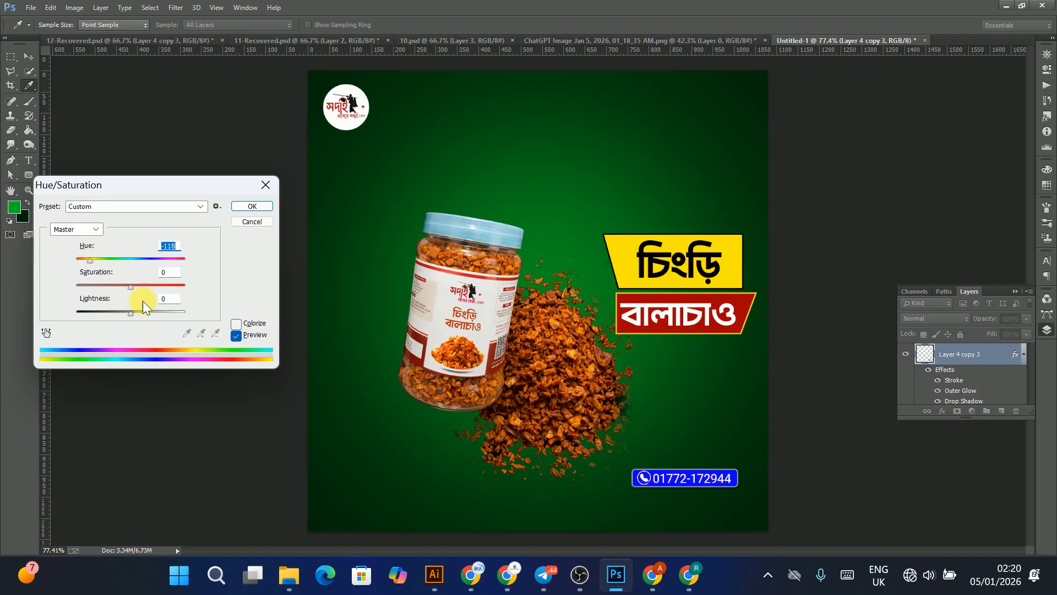
pyautogui.moveTo(130, 286); pyautogui.dragTo(192, 288)
pyautogui.moveTo(133, 253)
pyautogui.mouseDown()
pyautogui.moveTo(173, 265)
pyautogui.moveTo(89, 252)
pyautogui.moveTo(138, 259)
pyautogui.mouseUp()
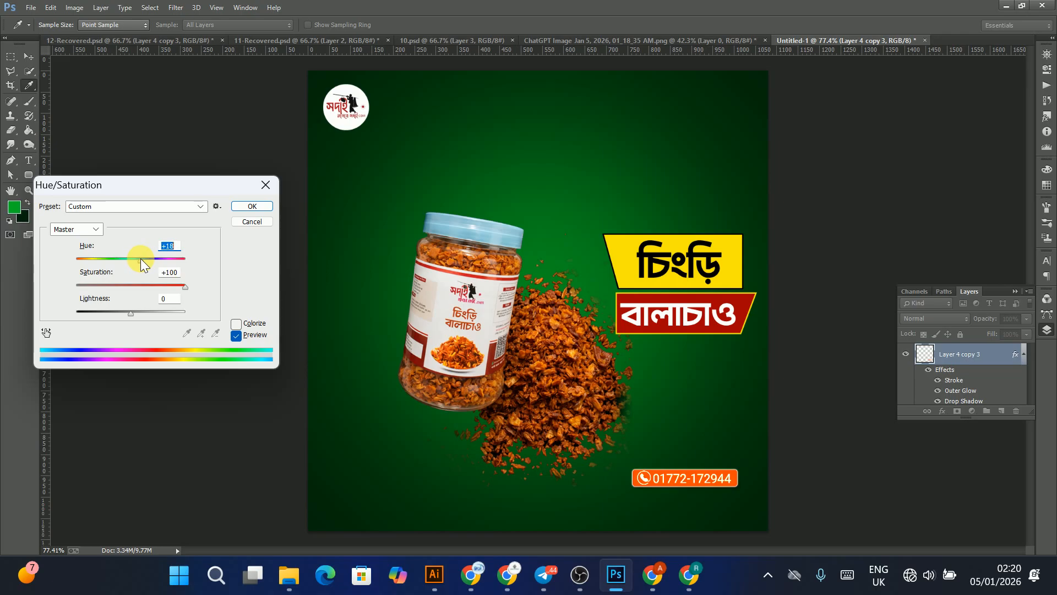
pyautogui.moveTo(141, 259)
pyautogui.mouseDown()
pyautogui.moveTo(157, 261)
pyautogui.moveTo(134, 256)
pyautogui.mouseUp()
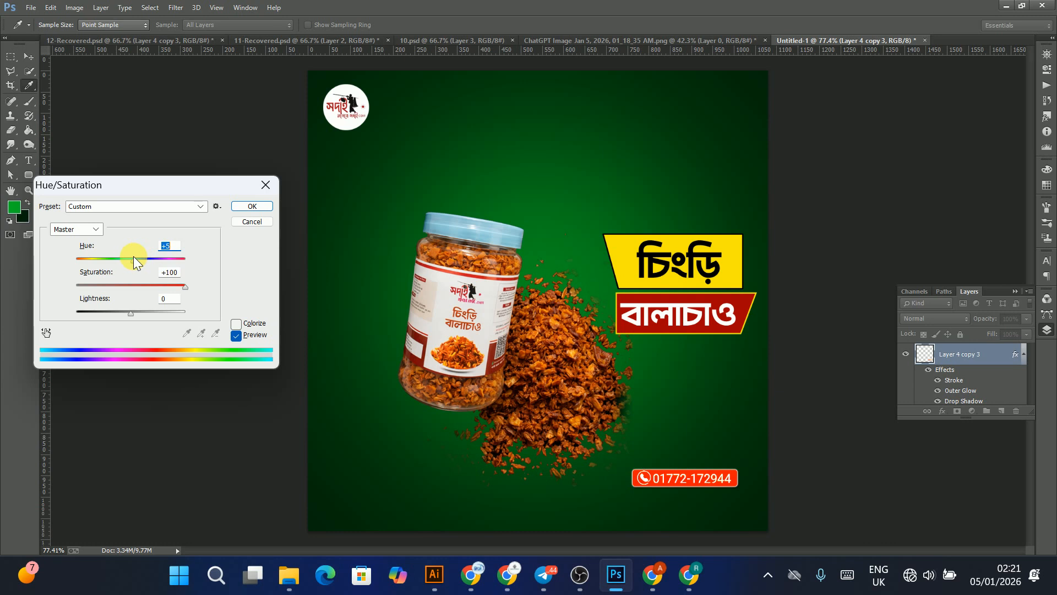
pyautogui.press('Return')
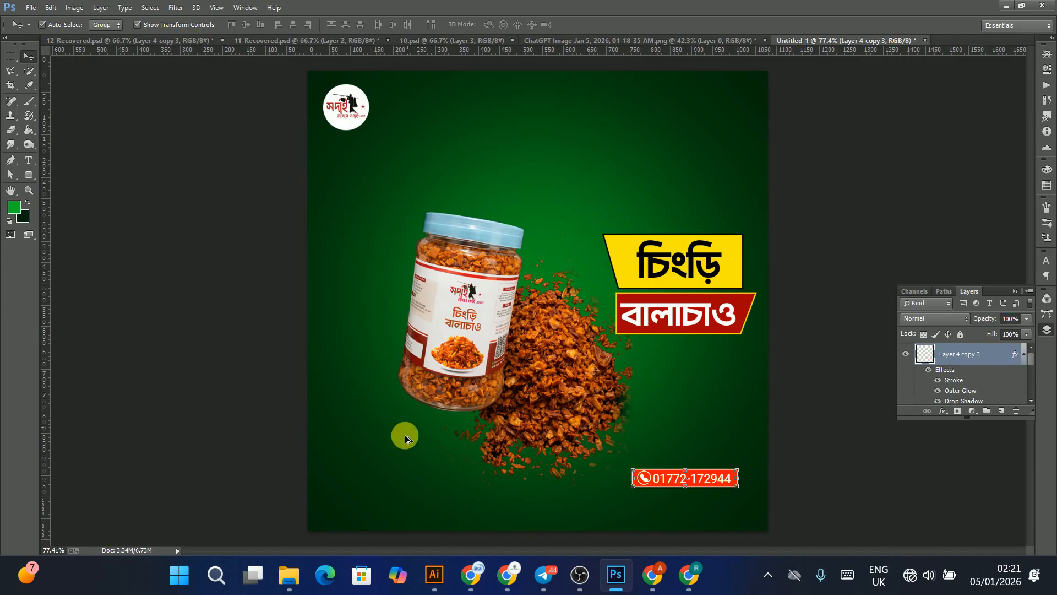
pyautogui.moveTo(406, 498)
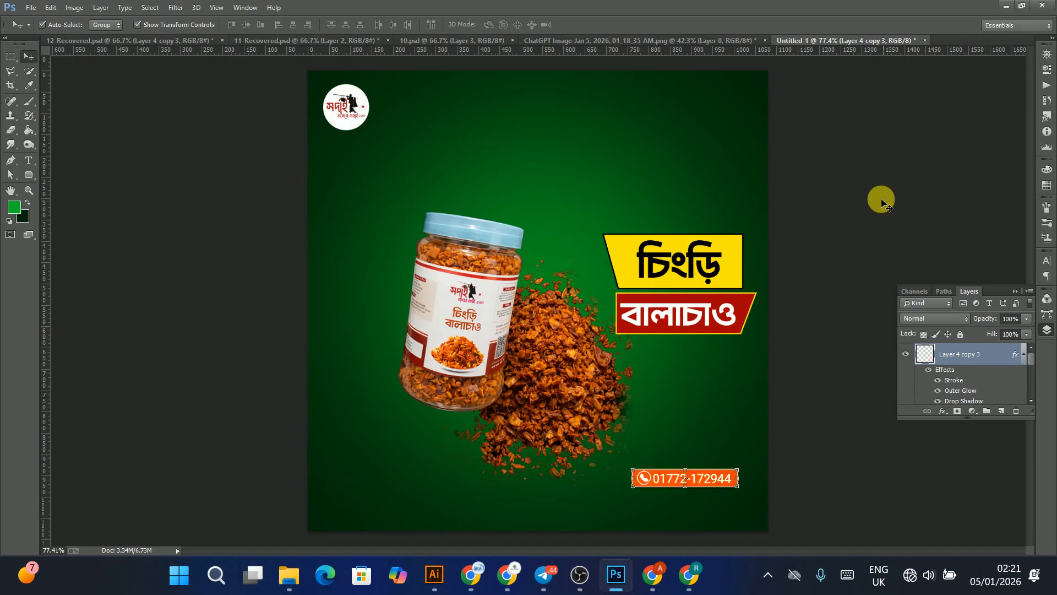
pyautogui.moveTo(695, 427); pyautogui.dragTo(695, 427)
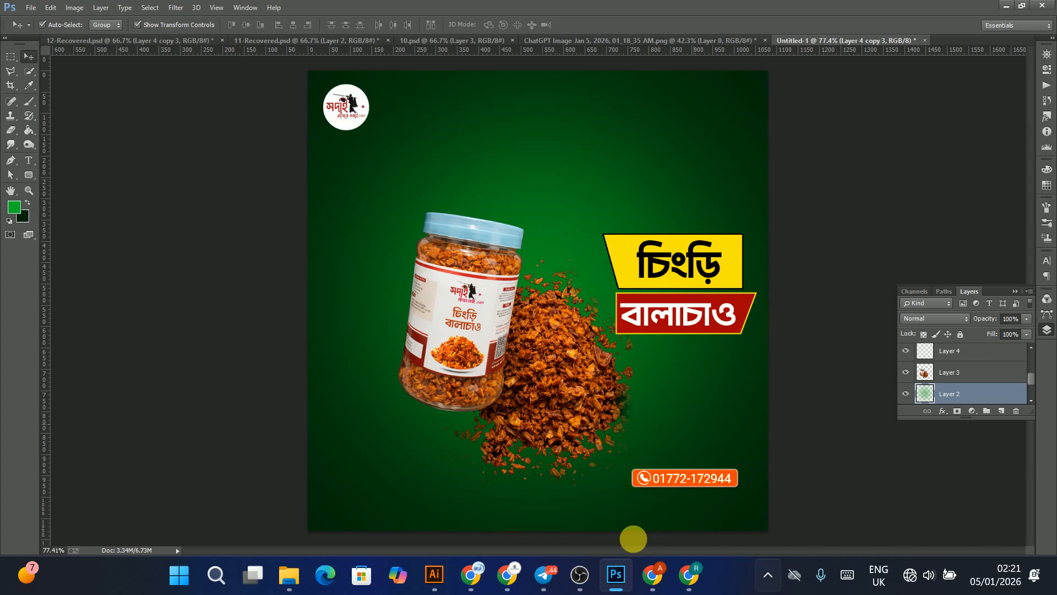
# Step: Switch to Illustrator and cut the words 'আজ চিংড়ি বালাচাও' out of the headline text line
pyautogui.click(434, 574)
pyautogui.moveTo(414, 218); pyautogui.dragTo(933, 289)
pyautogui.moveTo(608, 320); pyautogui.dragTo(457, 431)
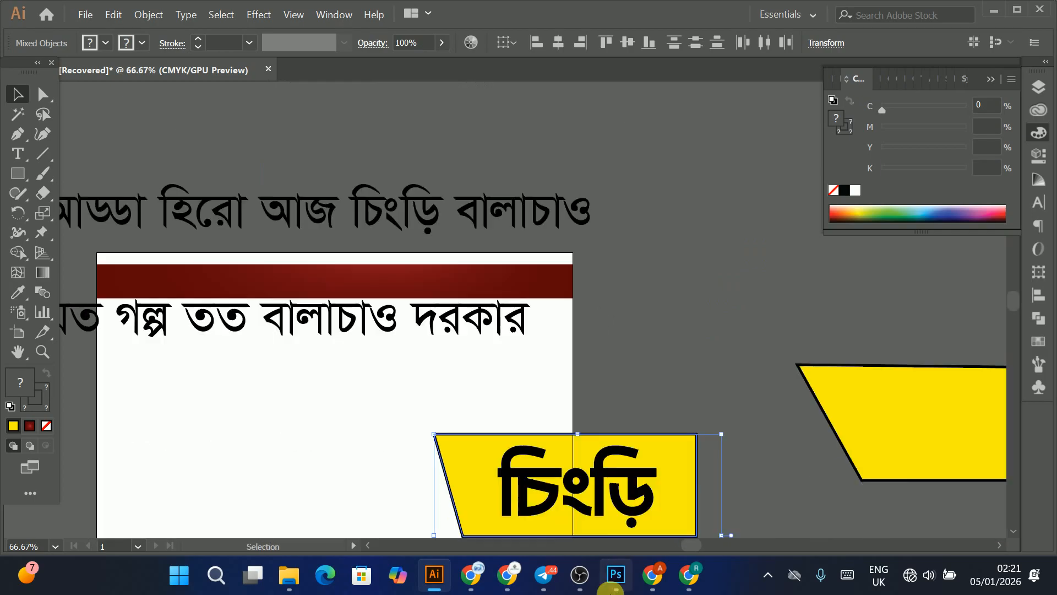
pyautogui.click(615, 575)
pyautogui.click(615, 576)
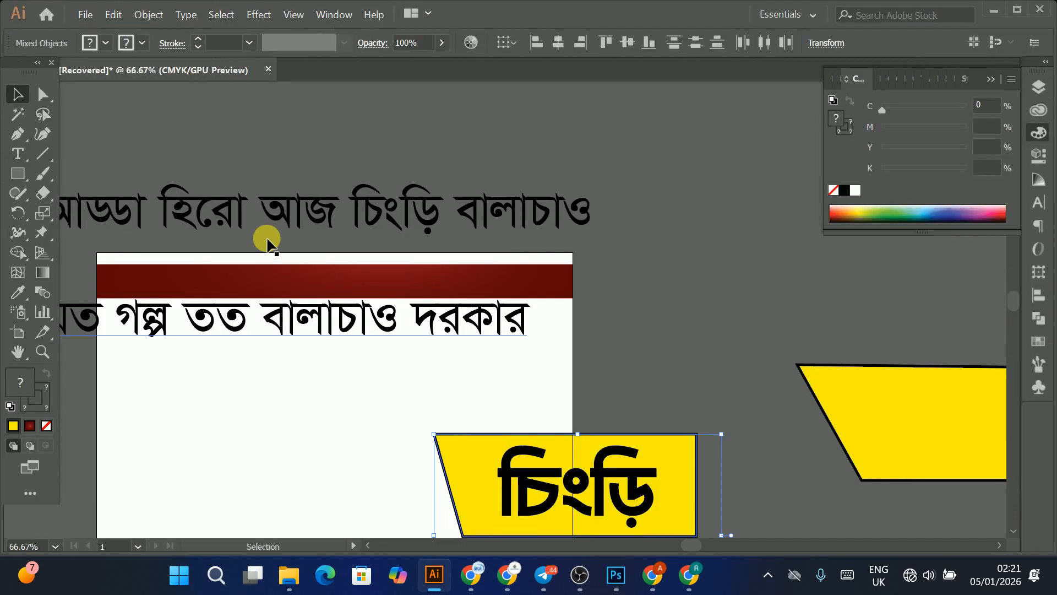
pyautogui.moveTo(260, 208); pyautogui.dragTo(389, 169)
pyautogui.moveTo(418, 236); pyautogui.dragTo(389, 258)
pyautogui.moveTo(428, 201); pyautogui.dragTo(465, 170)
pyautogui.doubleClick(441, 169)
pyautogui.hotkey('ctrl', 'a')
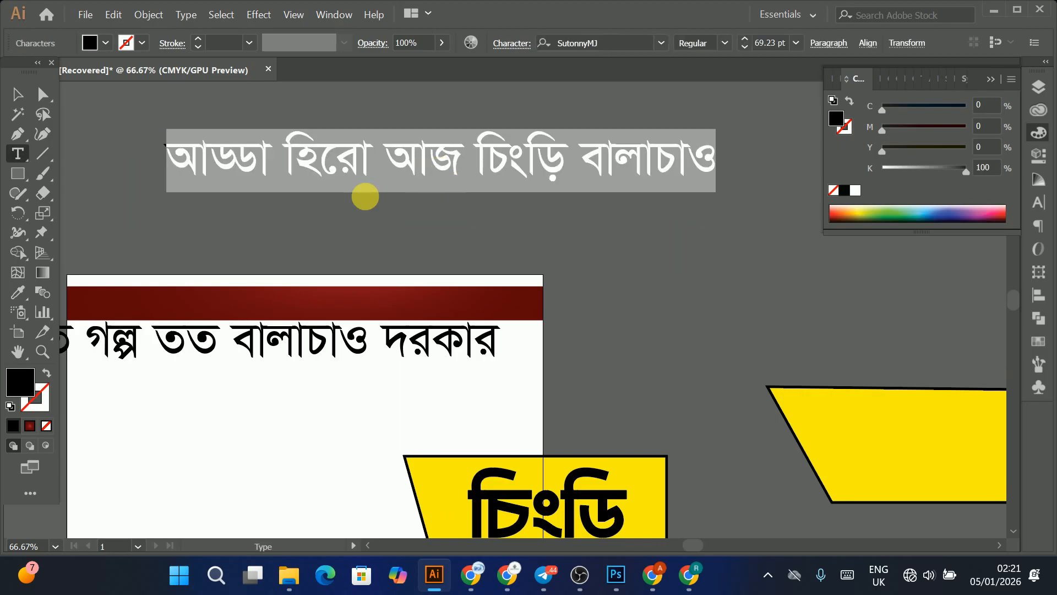
pyautogui.moveTo(384, 167); pyautogui.dragTo(745, 146)
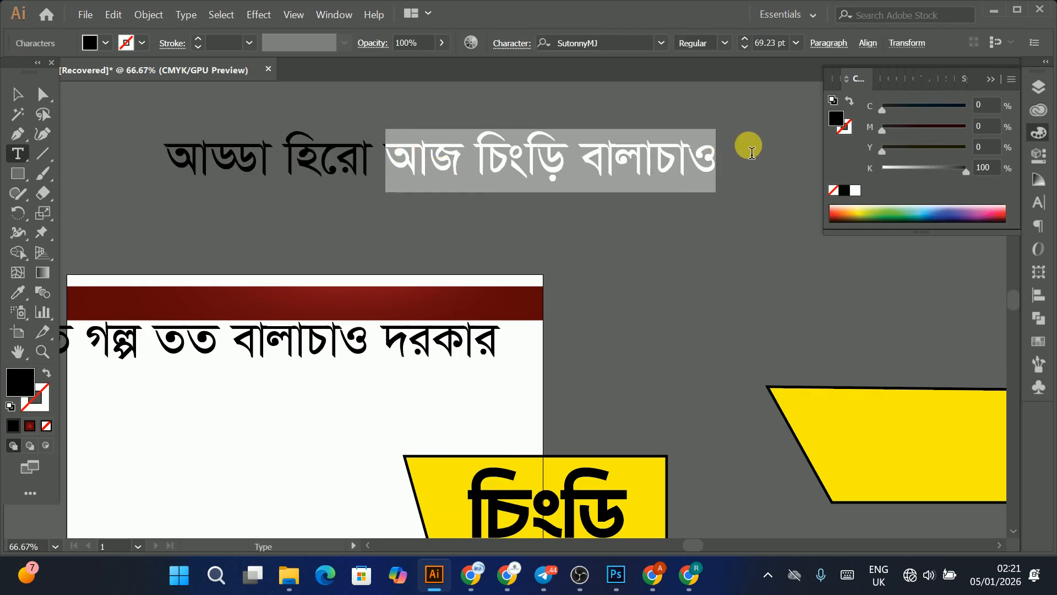
pyautogui.hotkey('ctrl', 'x')
# Step: Paste the cut words as a separate text line placed below 'আড্ডা হিরো'
pyautogui.click(19, 94)
pyautogui.click(339, 113)
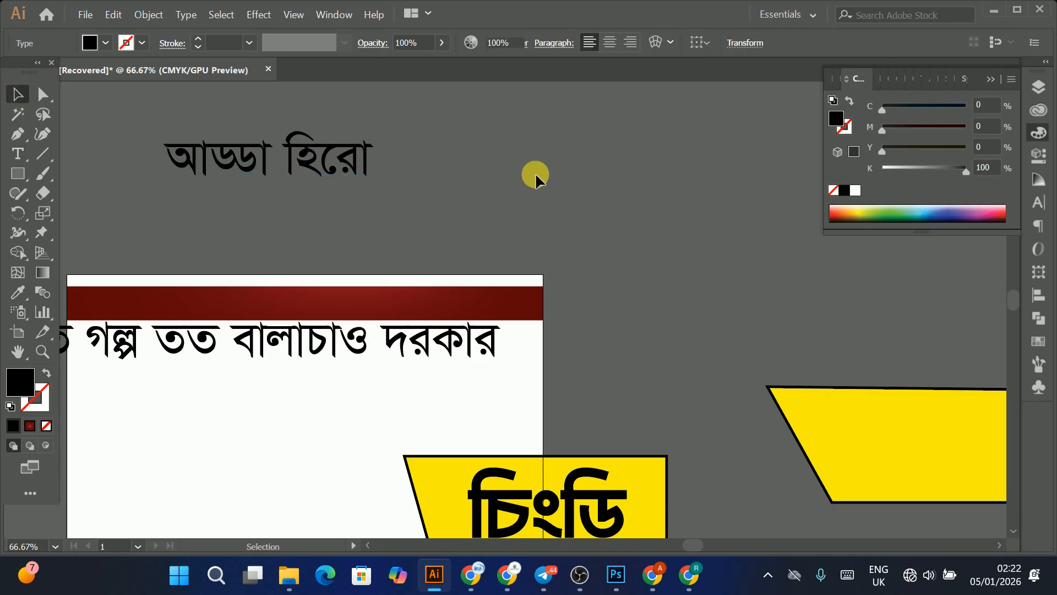
pyautogui.hotkey('ctrl', 'v')
pyautogui.moveTo(555, 350); pyautogui.dragTo(557, 266)
pyautogui.moveTo(587, 304); pyautogui.dragTo(554, 216)
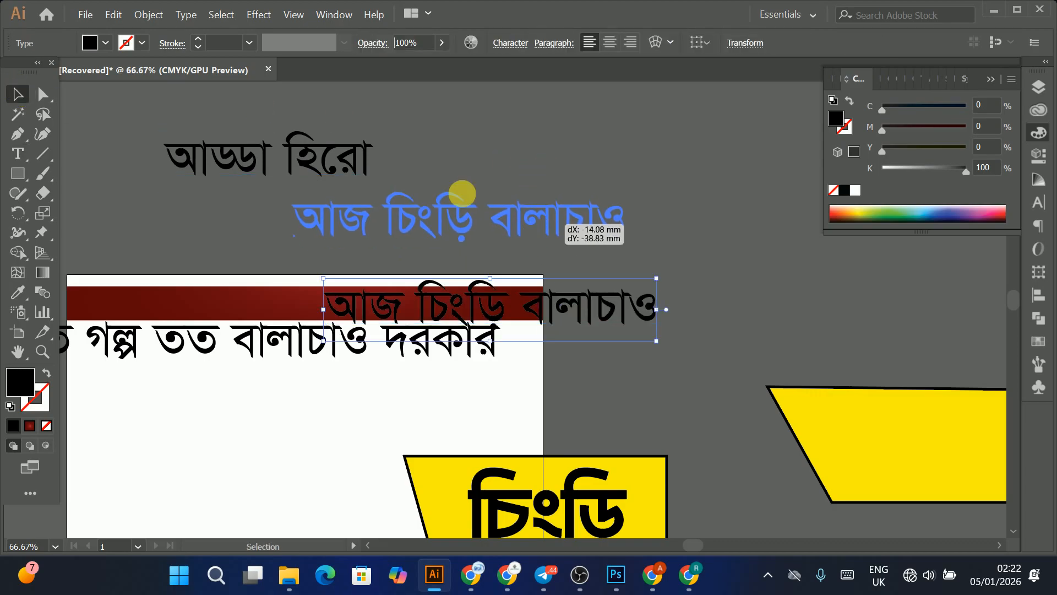
# Step: Move 'আড্ডা হিরো' above the second line and edit it to read 'আড্ডার হিরো'
pyautogui.moveTo(319, 158); pyautogui.dragTo(518, 163)
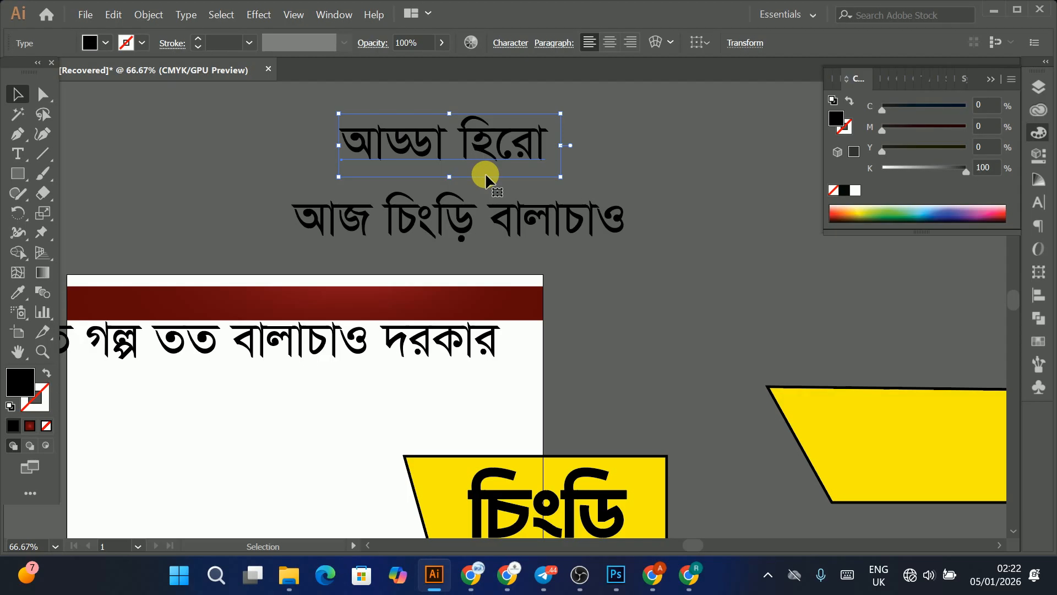
pyautogui.doubleClick(432, 133)
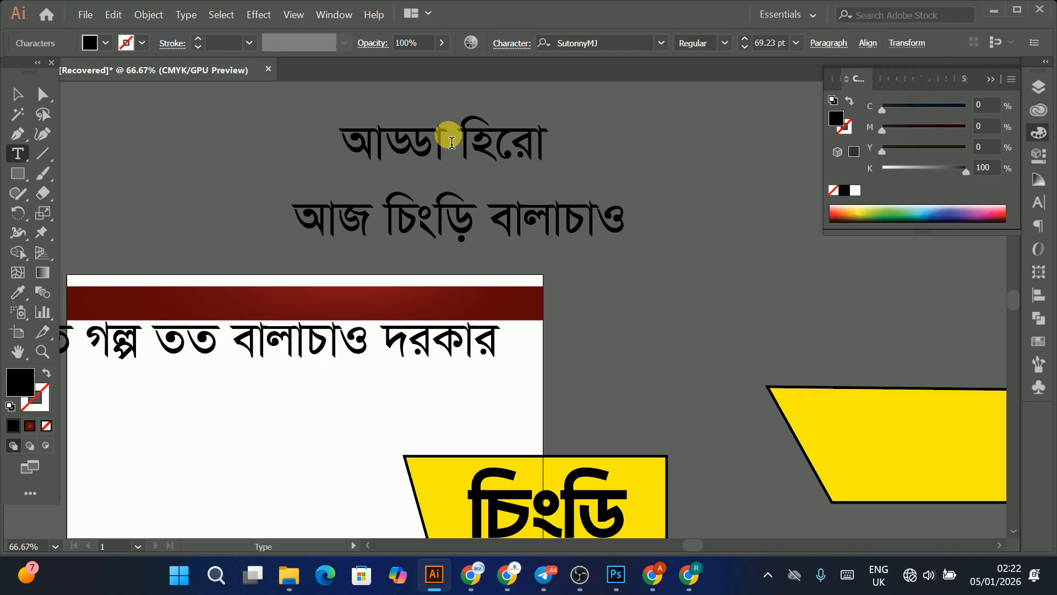
pyautogui.click(449, 139)
pyautogui.write('র')
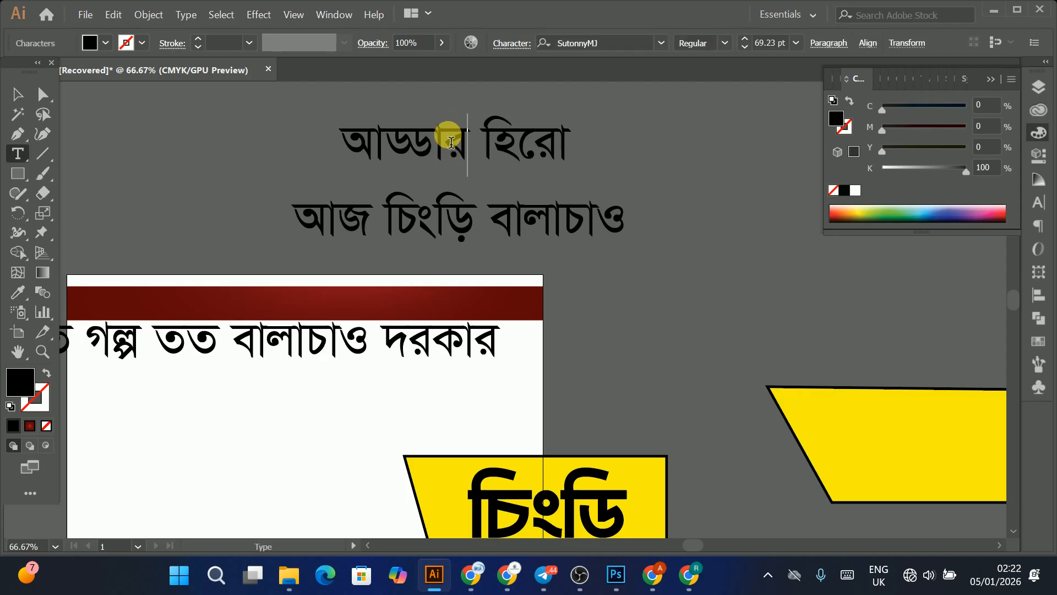
pyautogui.click(17, 93)
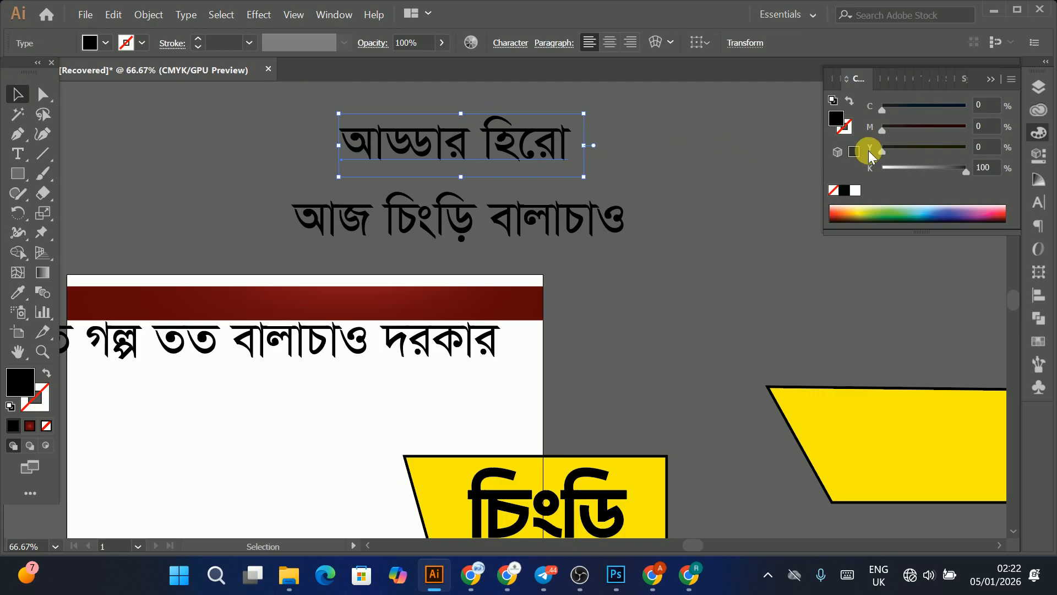
# Step: Set the font of 'আড্ডার হিরো' to Li Shamim Cholontika ANSI V1
pyautogui.hotkey('ctrl', 't')
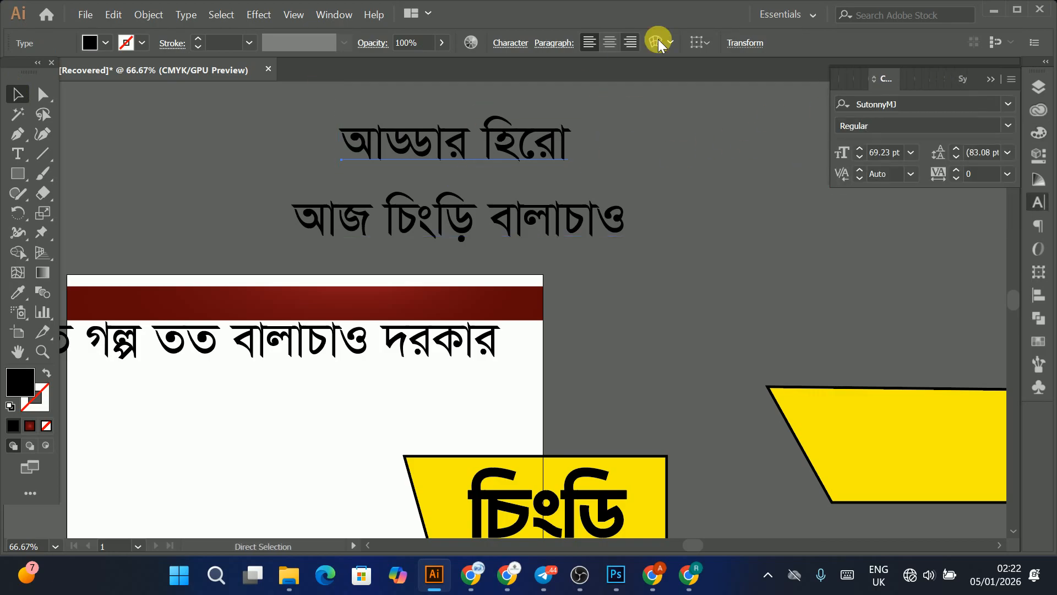
pyautogui.click(937, 108)
pyautogui.write('`n')
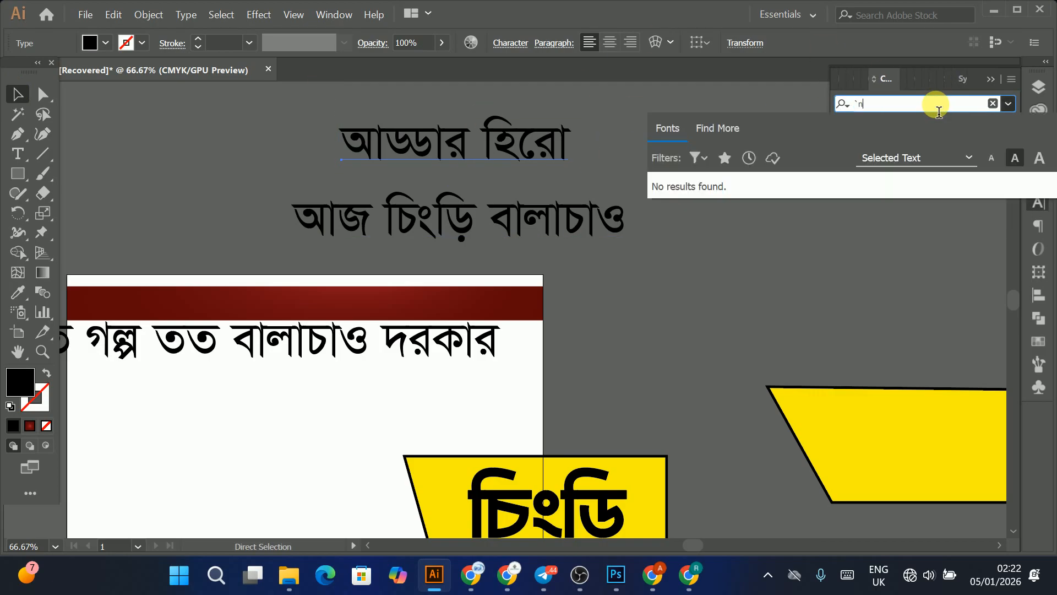
pyautogui.press('BackSpace')
pyautogui.press('BackSpace')
pyautogui.write('li')
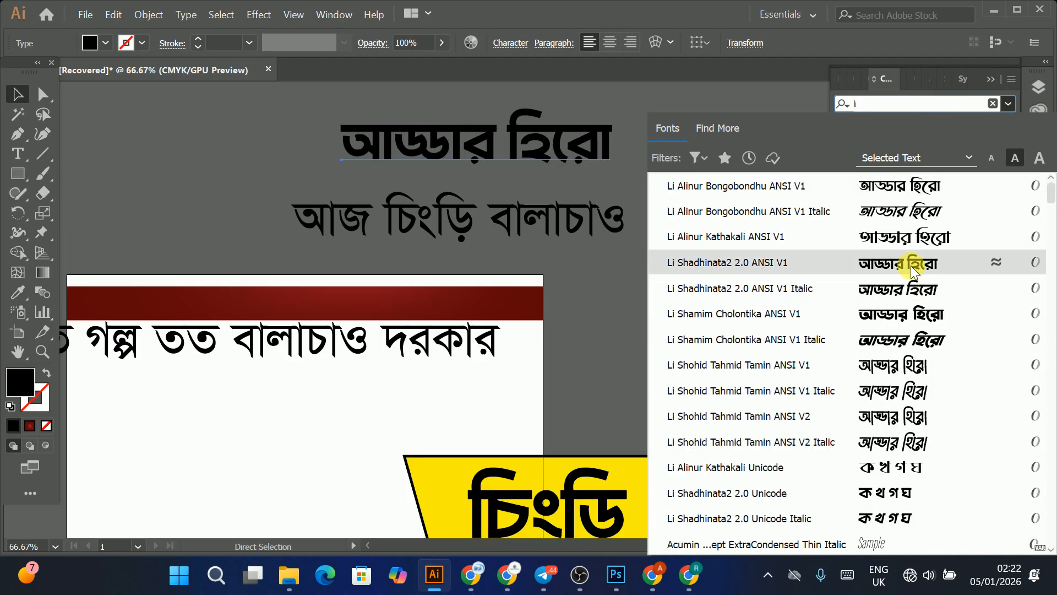
pyautogui.click(909, 316)
# Step: Apply the first line's font to 'আজ চিংড়ি বালাচাও' by sampling it with the Eyedropper
pyautogui.click(381, 238)
pyautogui.click(21, 303)
pyautogui.click(431, 122)
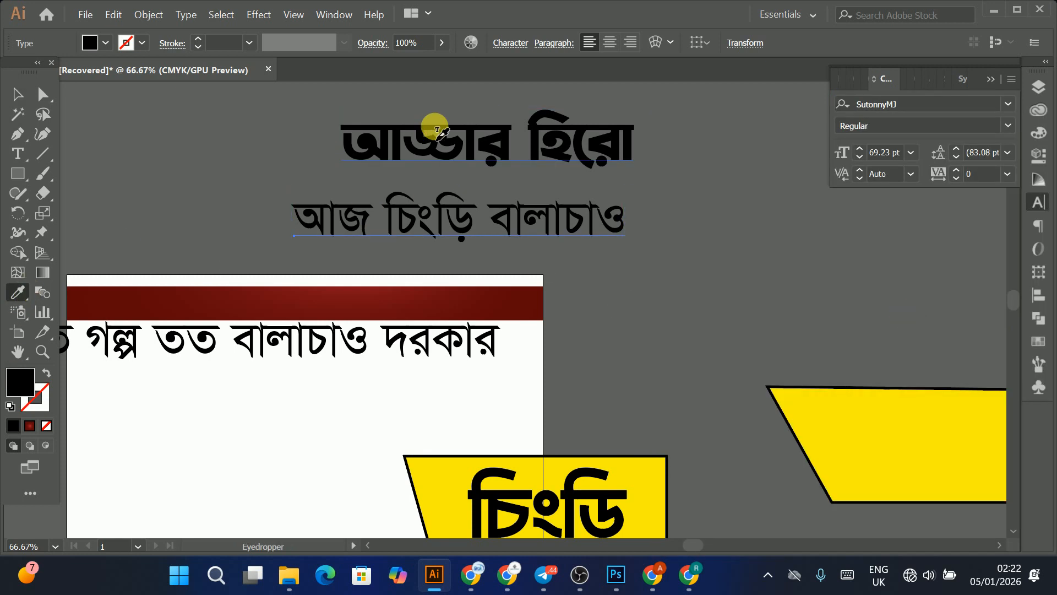
pyautogui.click(21, 94)
pyautogui.click(779, 361)
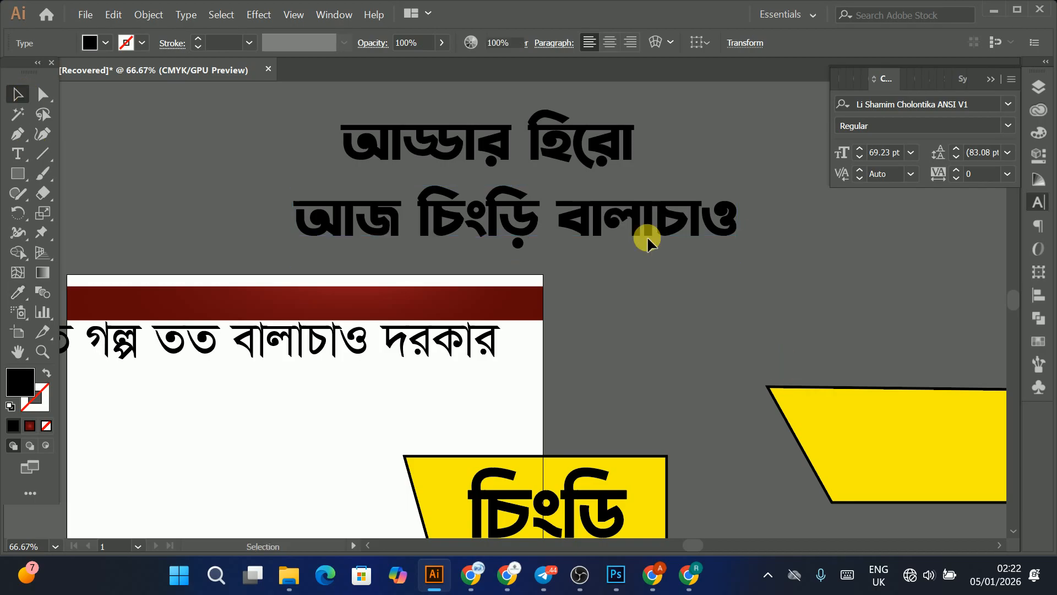
# Step: Give 'আড্ডার হিরো' the banner's yellow fill with no stroke and shift it slightly left
pyautogui.click(567, 146)
pyautogui.click(18, 292)
pyautogui.click(878, 439)
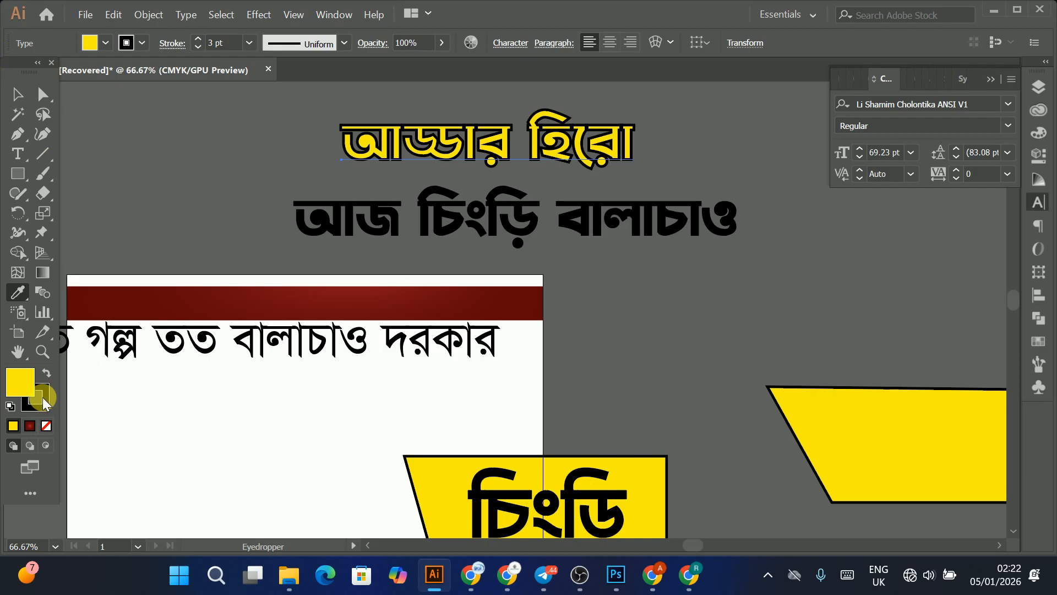
pyautogui.click(44, 402)
pyautogui.click(46, 426)
pyautogui.click(18, 93)
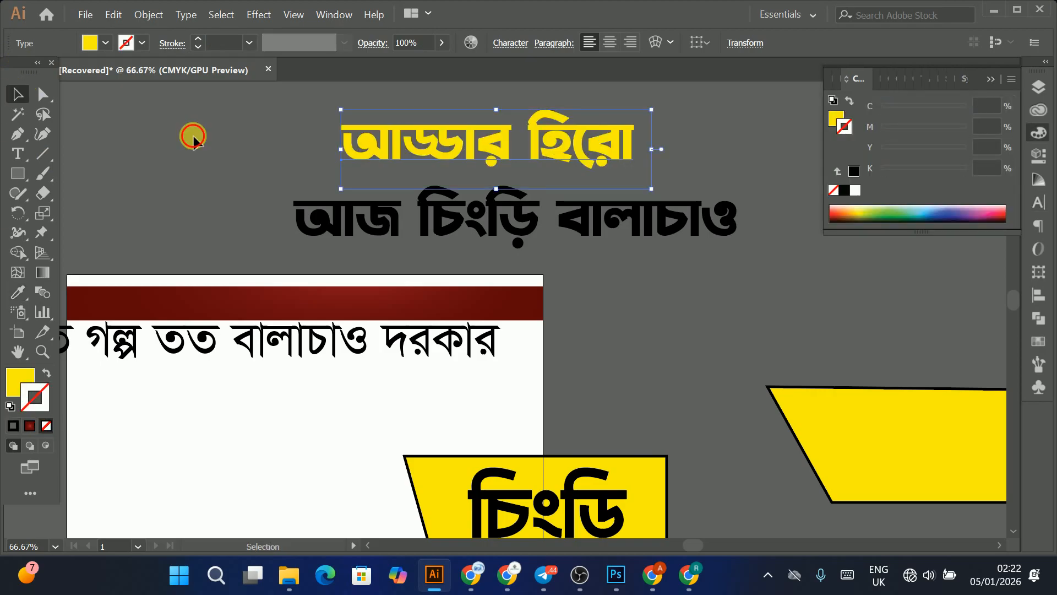
pyautogui.moveTo(376, 145); pyautogui.dragTo(309, 144)
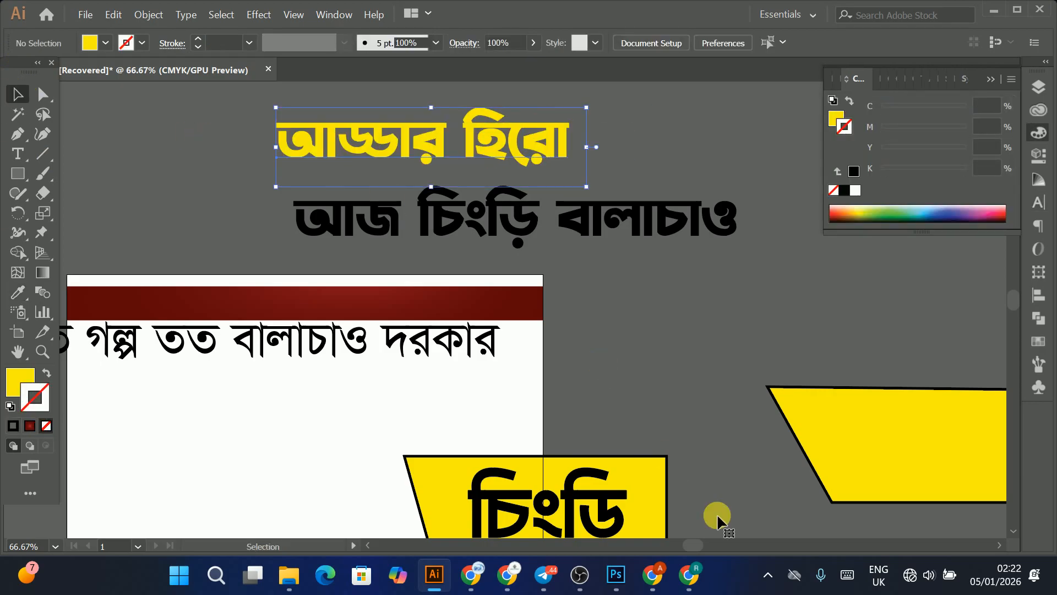
# Step: Paste the yellow 'আড্ডার হিরো' text into the Photoshop ad as a smart object
pyautogui.click(616, 586)
pyautogui.hotkey('alt', 'Tab')
pyautogui.hotkey('ctrl', 'v')
pyautogui.hotkey('ctrl', 'z')
pyautogui.click(616, 575)
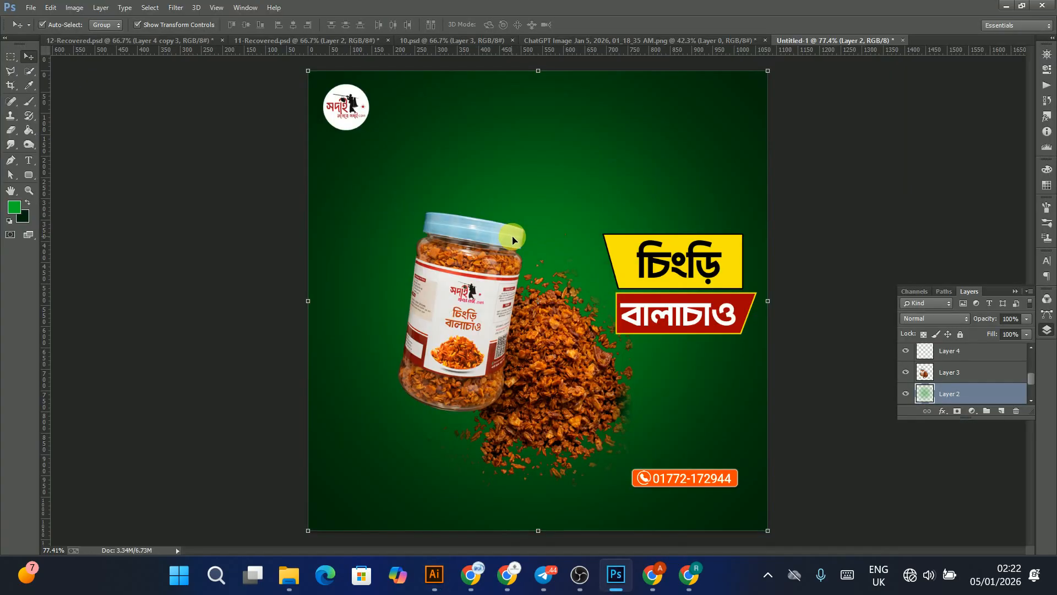
pyautogui.hotkey('ctrl', 'v')
pyautogui.click(553, 190)
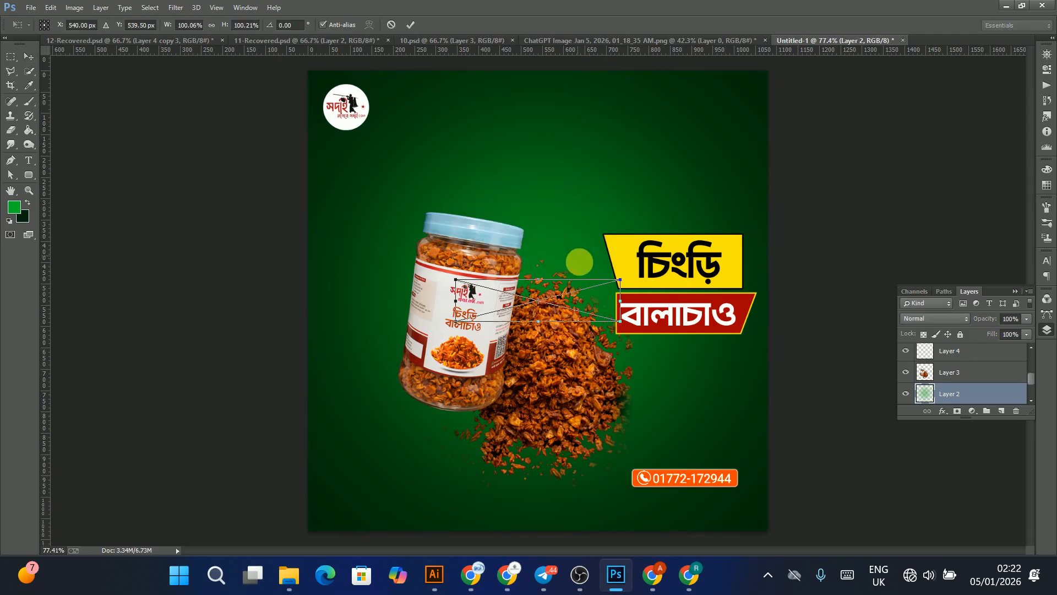
# Step: Place the 'আড্ডার হিরো' headline at the top centre of the ad and scale it up to about 179%
pyautogui.moveTo(602, 249); pyautogui.dragTo(705, 216)
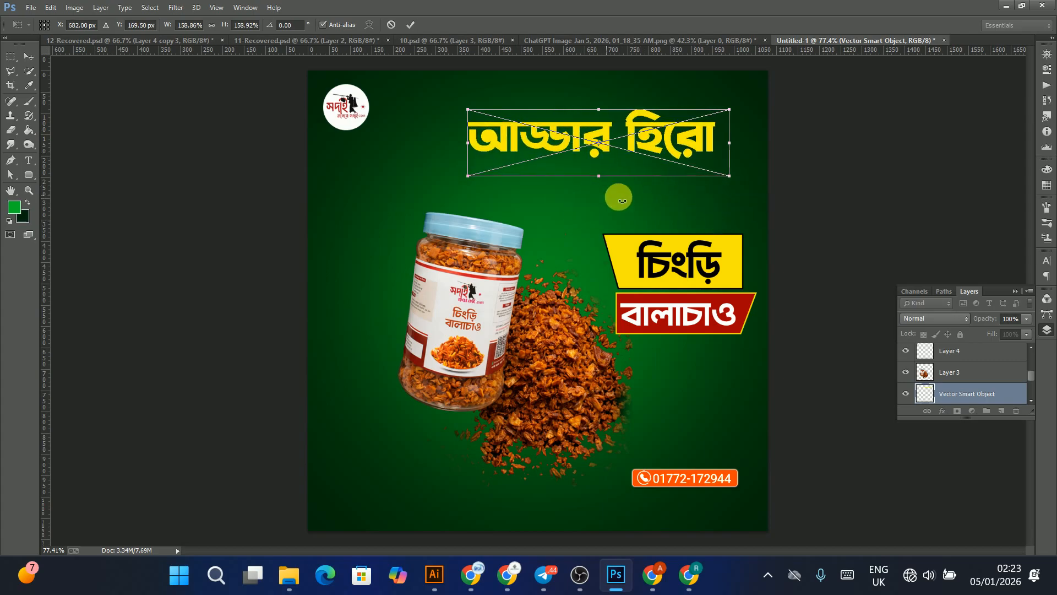
pyautogui.moveTo(624, 201); pyautogui.dragTo(599, 220)
pyautogui.doubleClick(603, 140)
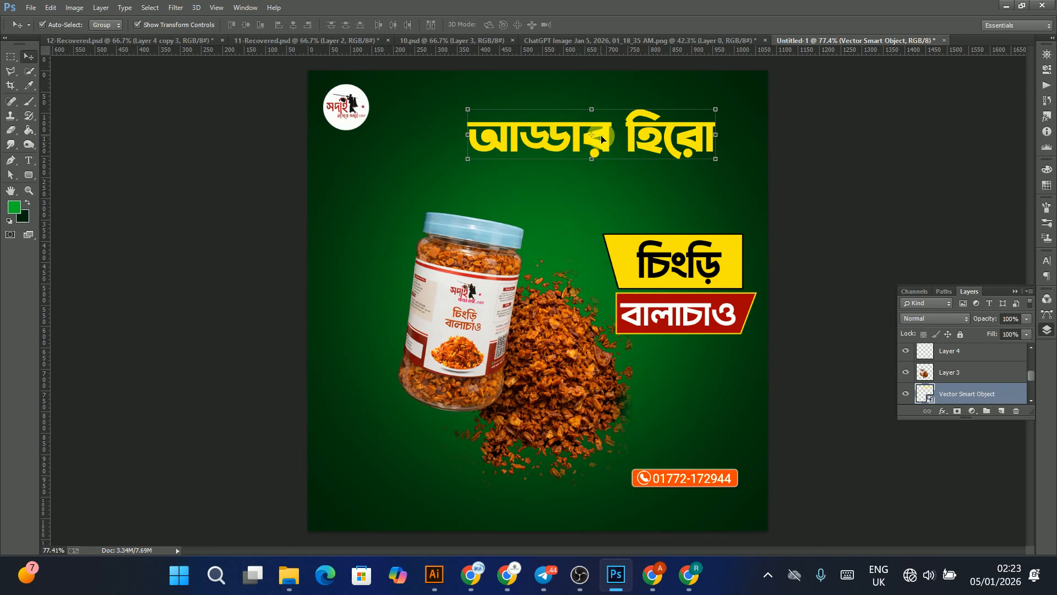
pyautogui.moveTo(596, 126); pyautogui.dragTo(564, 108)
pyautogui.click(685, 141)
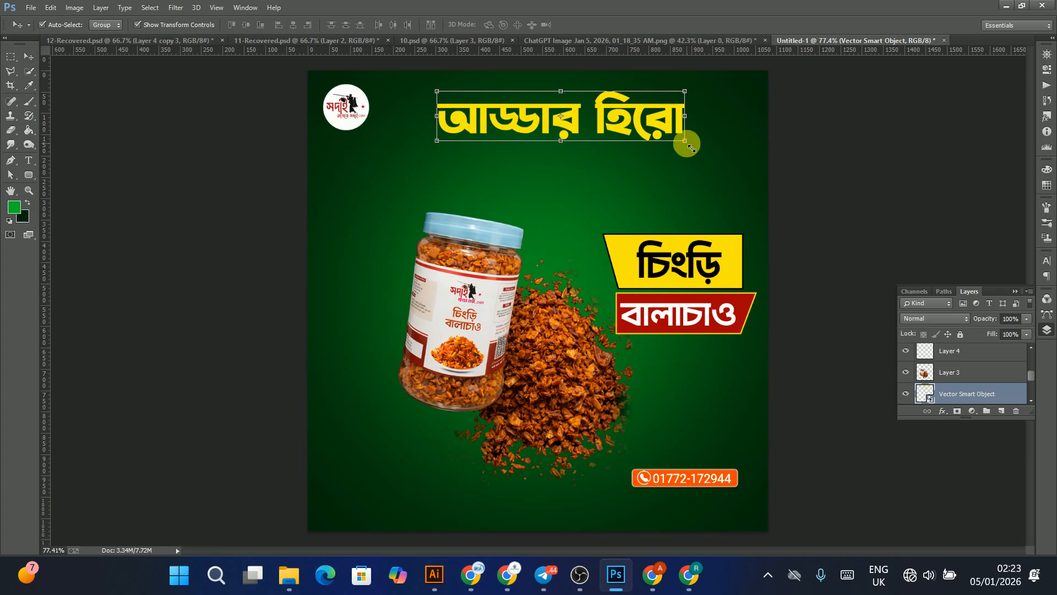
pyautogui.moveTo(685, 141); pyautogui.dragTo(738, 190)
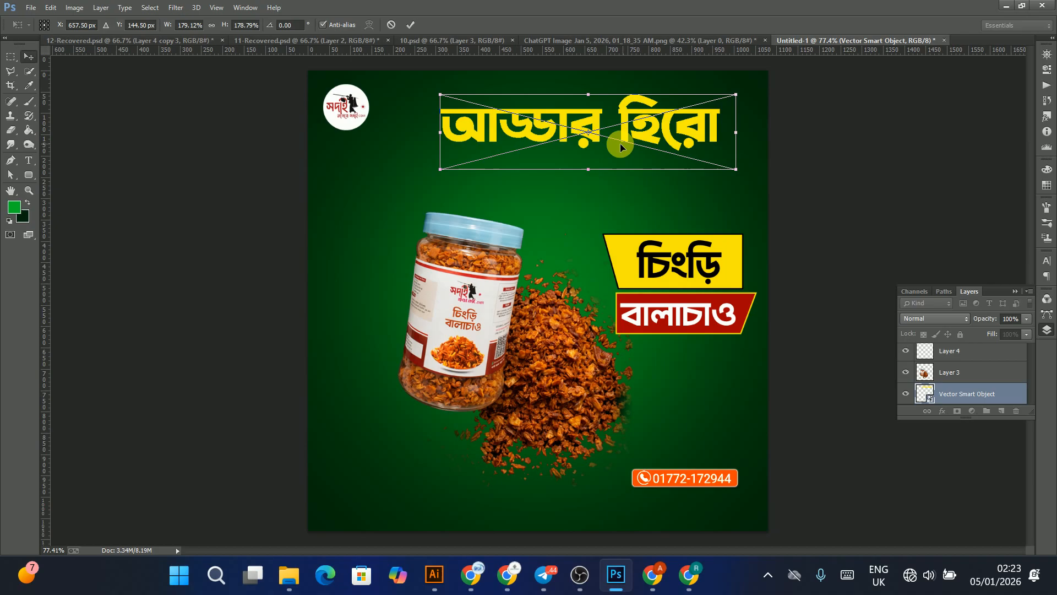
pyautogui.press('Return')
pyautogui.moveTo(618, 143); pyautogui.dragTo(604, 149)
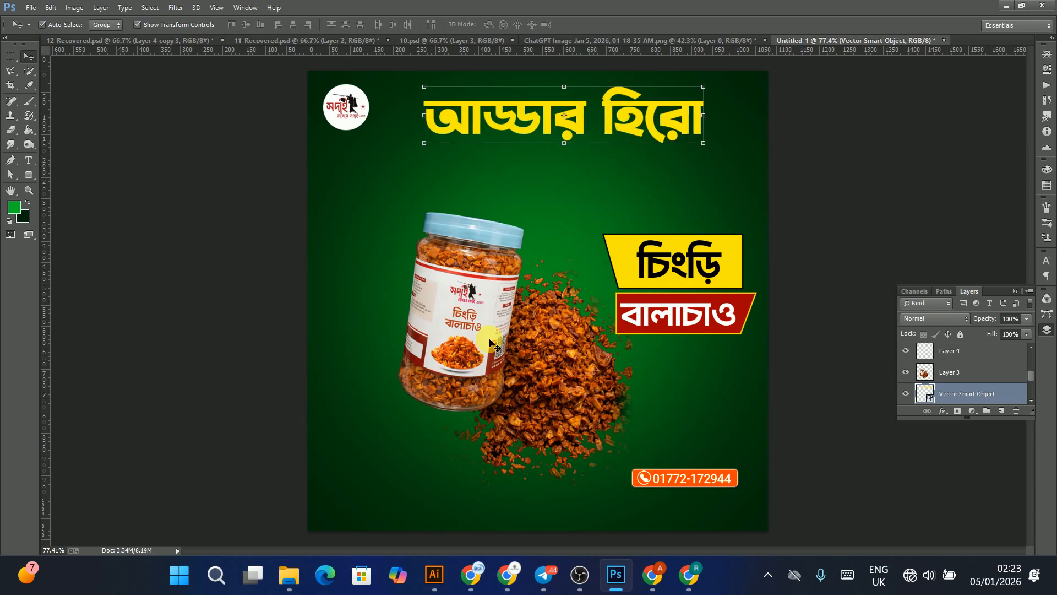
# Step: Raise the jar image slightly and nudge the label banner a few pixels left
pyautogui.click(462, 349)
pyautogui.moveTo(469, 319)
pyautogui.mouseDown()
pyautogui.moveTo(490, 328)
pyautogui.moveTo(467, 308)
pyautogui.mouseUp()
pyautogui.click(687, 273)
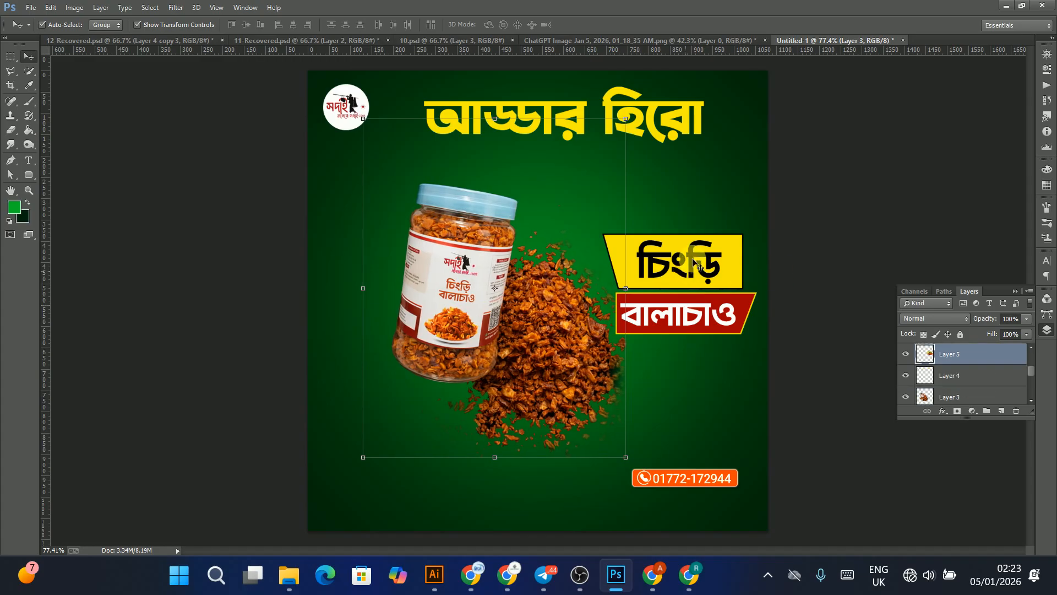
pyautogui.moveTo(684, 264); pyautogui.dragTo(683, 266)
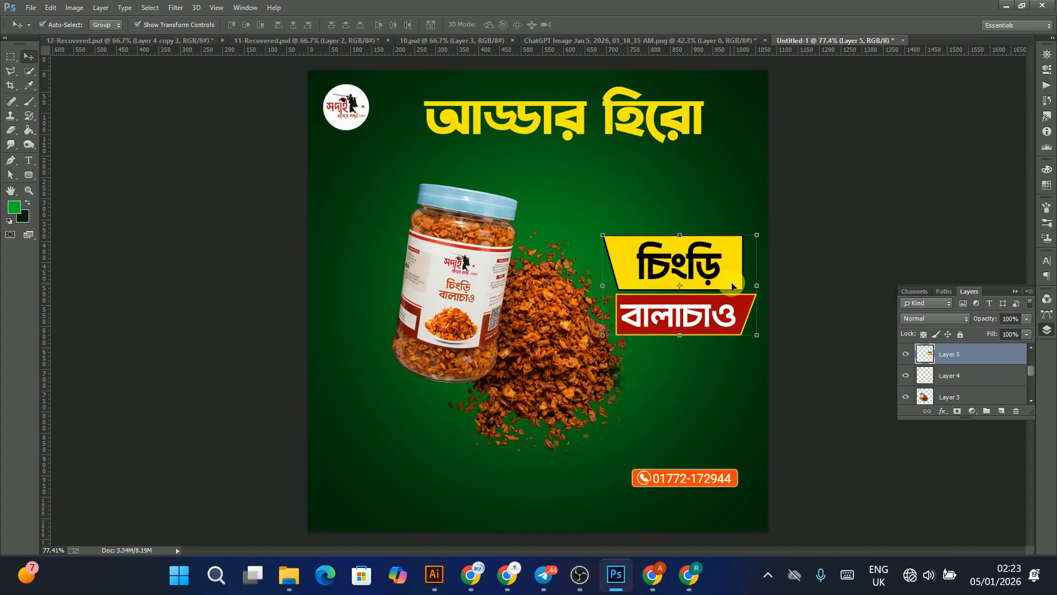
pyautogui.press('Left')
pyautogui.press('Left')
pyautogui.press('Left')
pyautogui.press('Left')
pyautogui.press('Left')
pyautogui.press('Left')
pyautogui.click(847, 202)
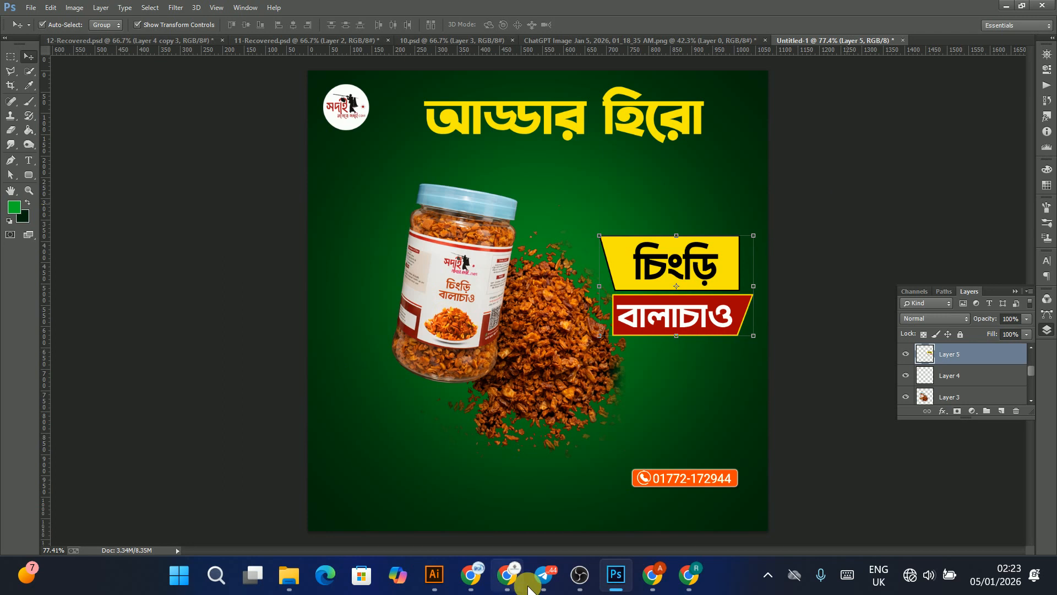
# Step: In Illustrator, give 'আজ চিংড়ি বালাচাও' a white fill with no stroke
pyautogui.click(444, 576)
pyautogui.click(455, 233)
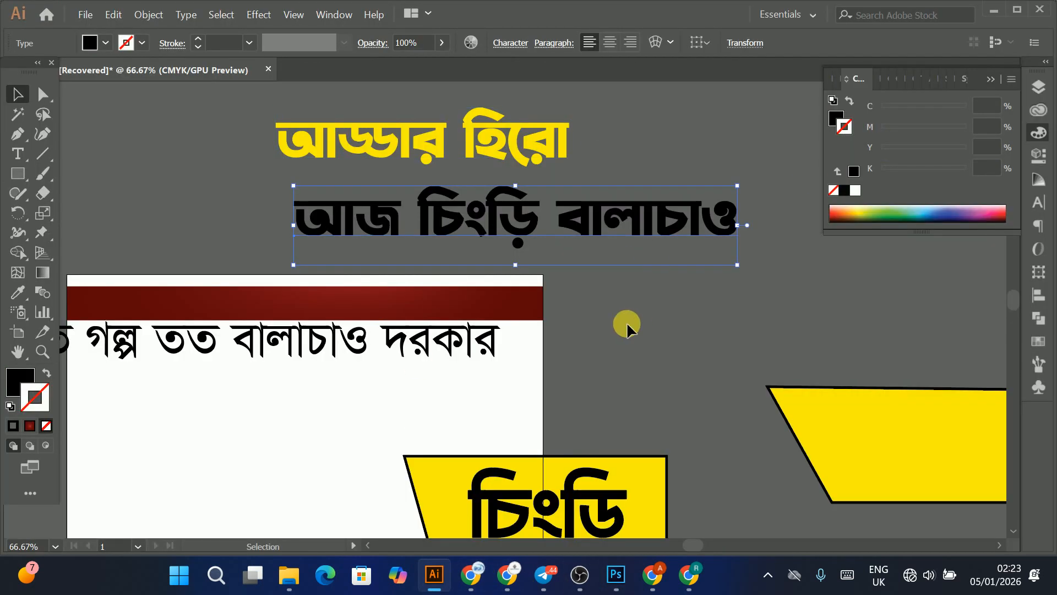
pyautogui.scroll(2, 596, 345)
pyautogui.click(855, 190)
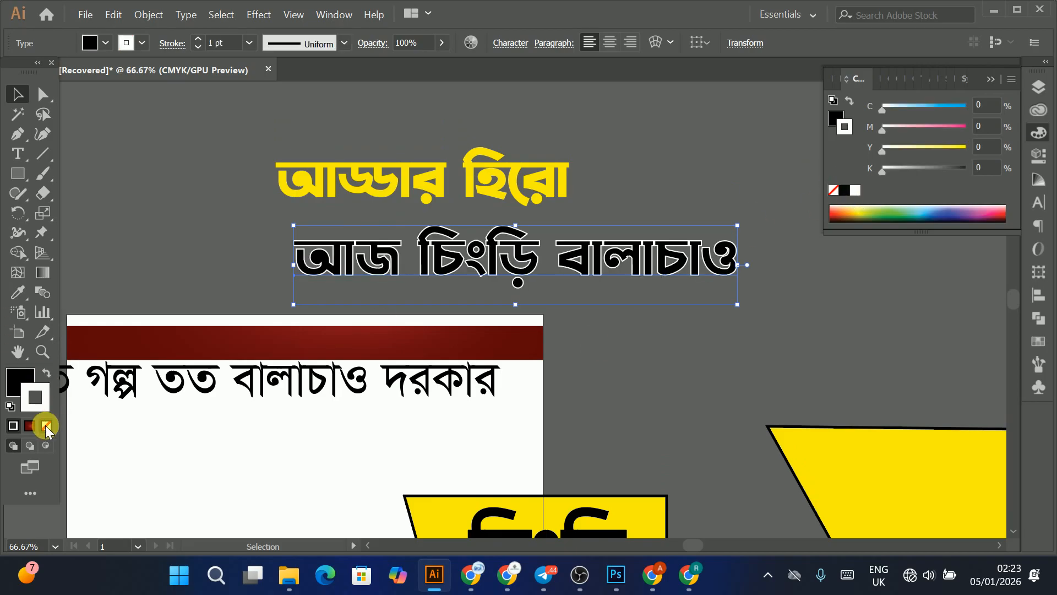
pyautogui.click(57, 378)
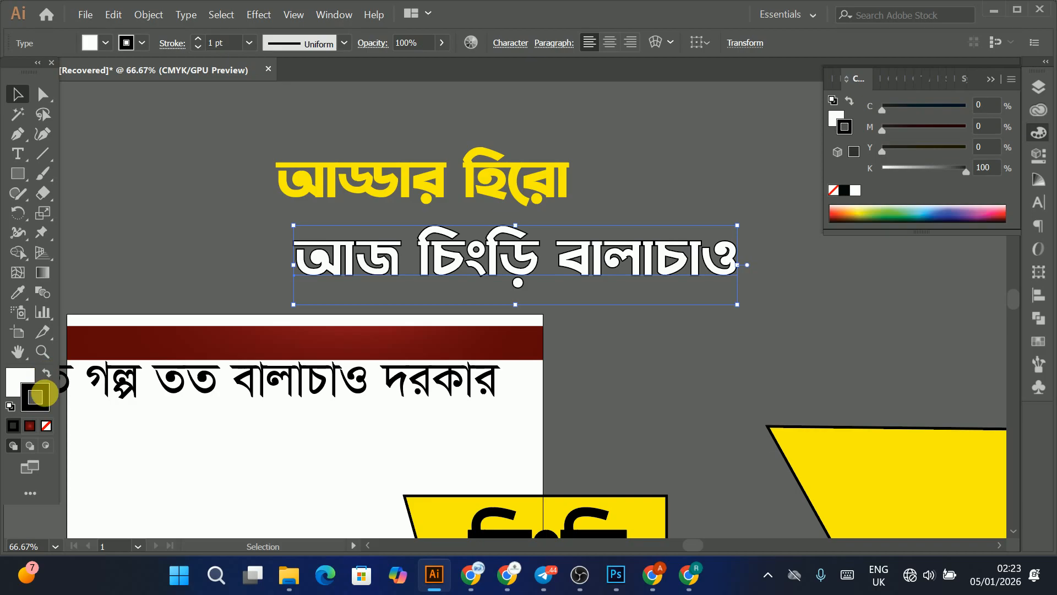
pyautogui.click(46, 426)
pyautogui.click(12, 380)
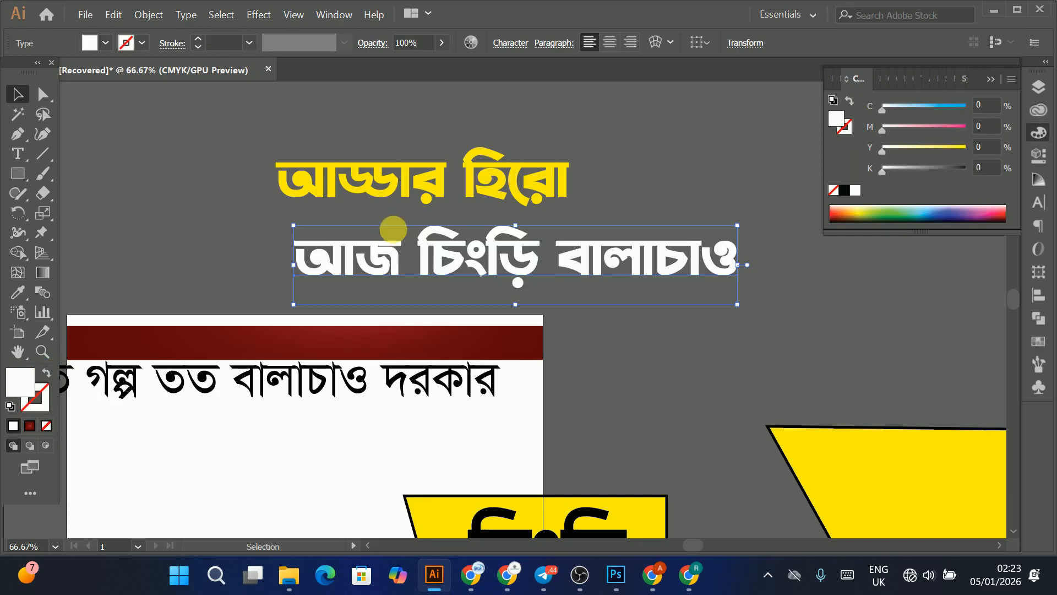
# Step: Switch to Photoshop, paste the white 'আজ চিংড়ি বালাচাও' text as a smart object and place it below the headline
pyautogui.click(613, 576)
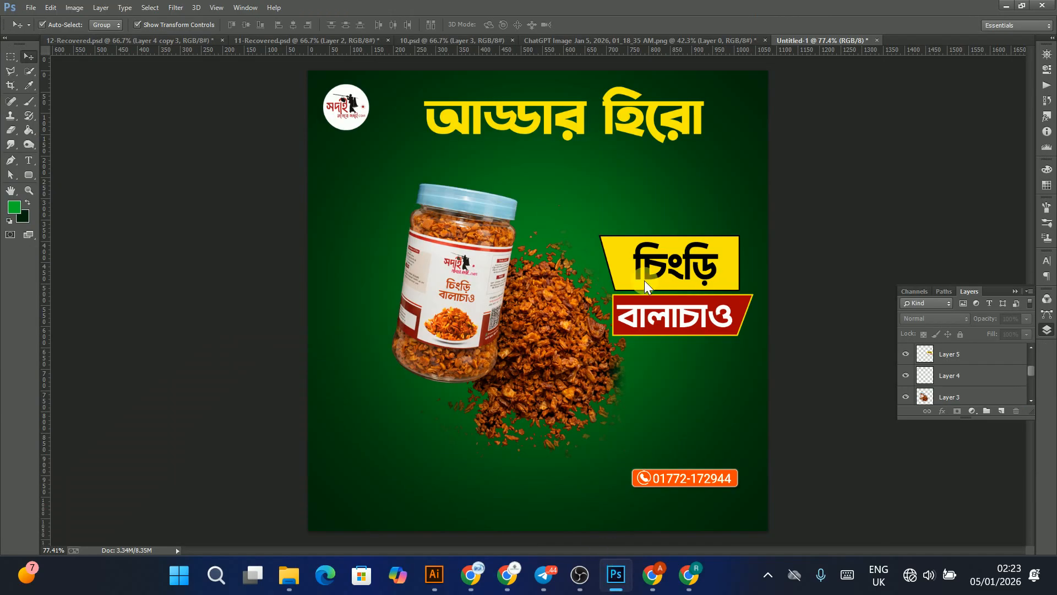
pyautogui.hotkey('ctrl', 'v')
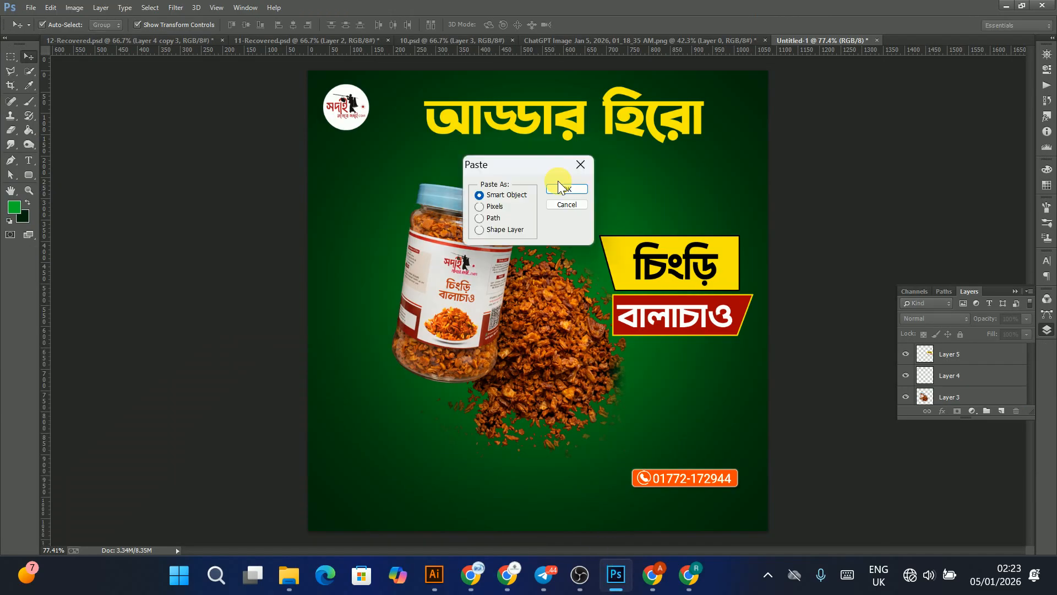
pyautogui.click(564, 190)
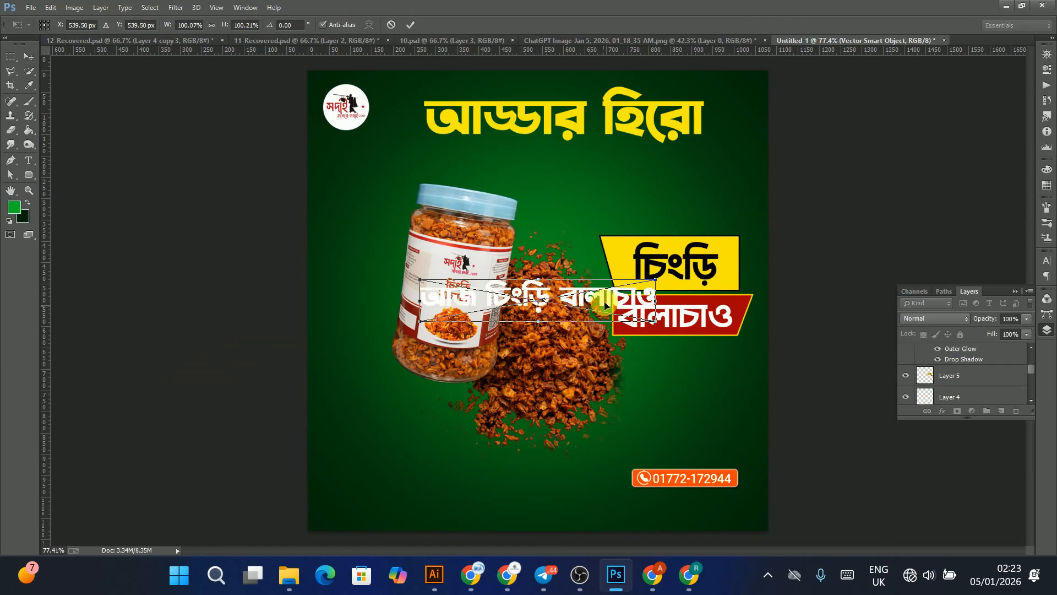
pyautogui.moveTo(606, 306); pyautogui.dragTo(650, 169)
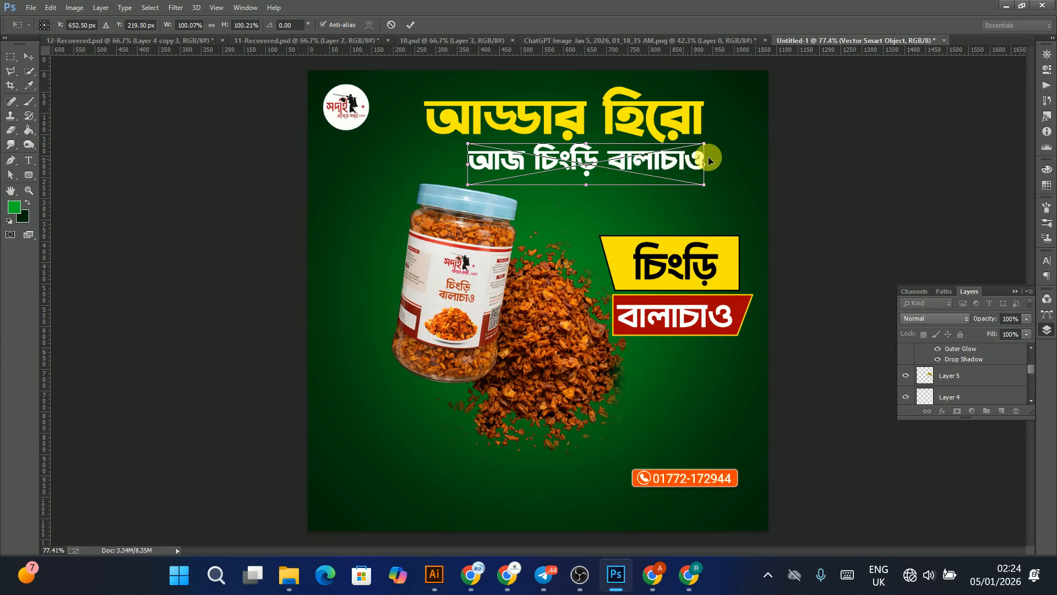
pyautogui.press('Return')
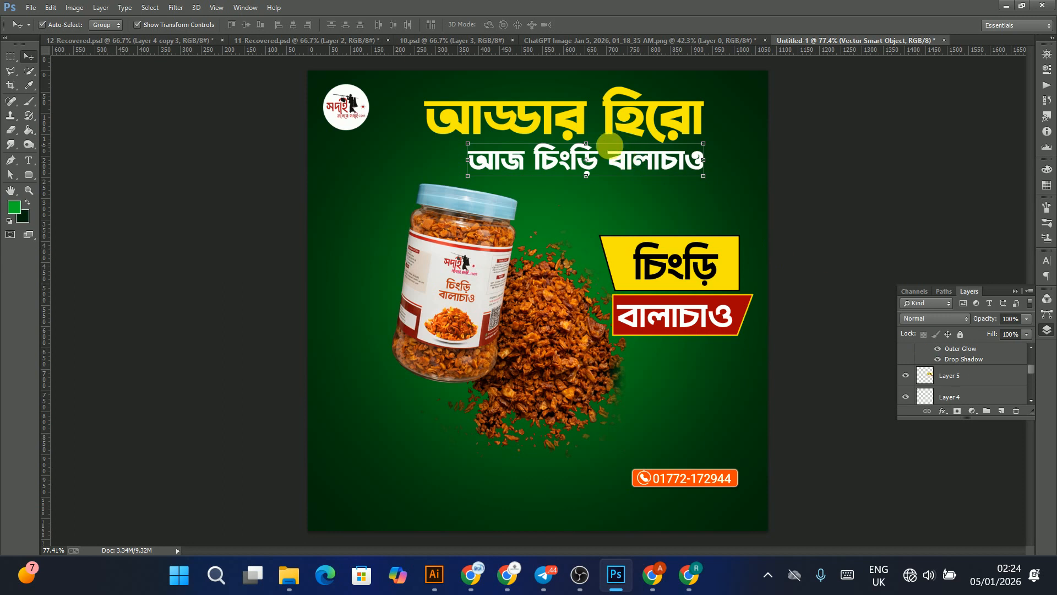
# Step: Nudge the white subheadline and the yellow 'আড্ডার হিরো' headline down a few pixels each
pyautogui.click(607, 165)
pyautogui.press('Down')
pyautogui.press('Down')
pyautogui.press('Down')
pyautogui.press('Down')
pyautogui.press('Down')
pyautogui.press('Down')
pyautogui.press('Down')
pyautogui.press('Down')
pyautogui.press('Down')
pyautogui.press('Down')
pyautogui.press('Down')
pyautogui.press('Down')
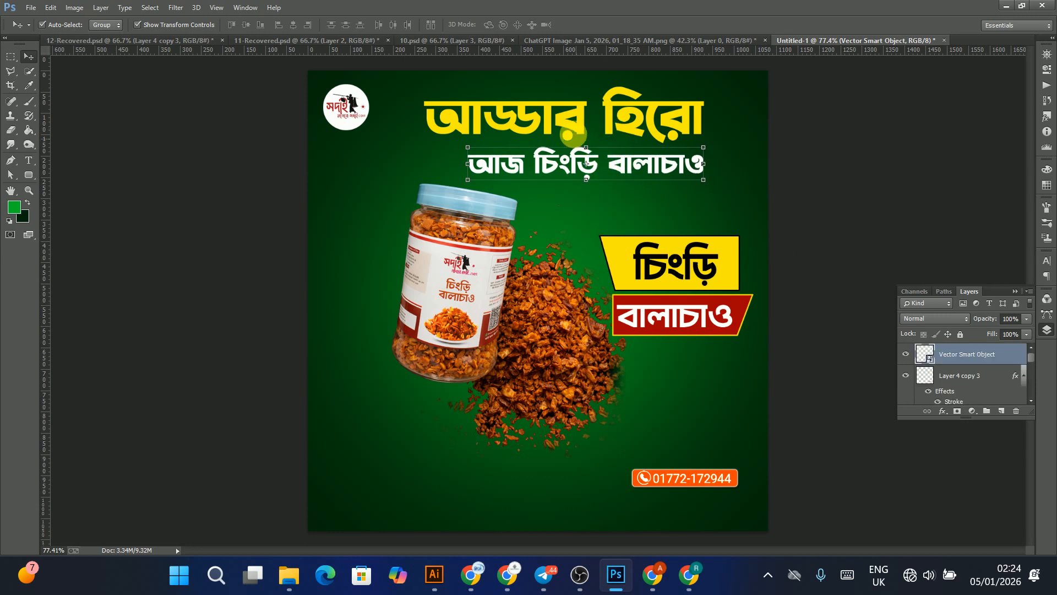
pyautogui.click(580, 111)
pyautogui.press('Down')
pyautogui.press('Down')
pyautogui.press('Down')
pyautogui.press('Down')
pyautogui.press('Down')
pyautogui.press('Down')
pyautogui.press('Down')
pyautogui.press('Down')
pyautogui.press('Down')
pyautogui.press('Down')
# Step: Nudge the round logo a few pixels right and down
pyautogui.click(350, 111)
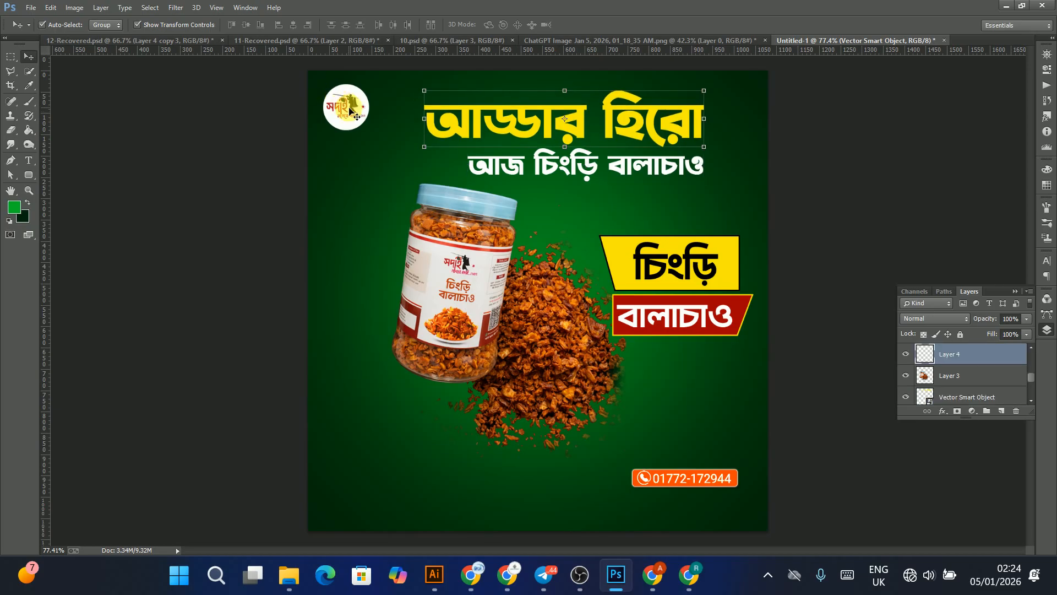
pyautogui.press('Right')
pyautogui.press('Right')
pyautogui.press('Right')
pyautogui.press('Right')
pyautogui.press('Right')
pyautogui.press('Right')
pyautogui.press('Right')
pyautogui.press('Right')
pyautogui.press('Right')
pyautogui.press('Right')
pyautogui.press('Right')
pyautogui.press('Right')
pyautogui.press('Right')
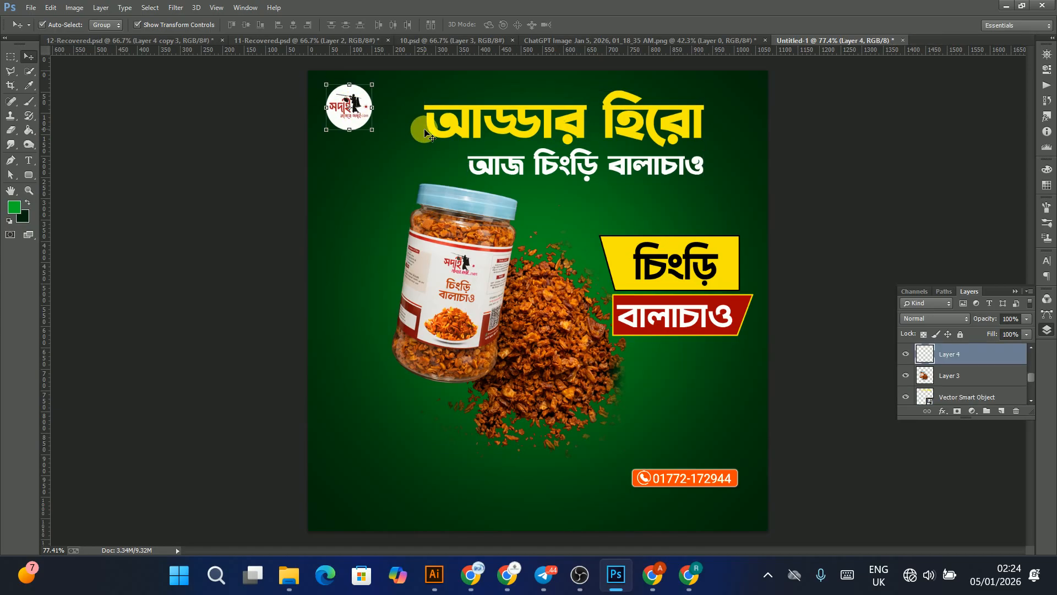
pyautogui.press('Down')
pyautogui.press('Down')
pyautogui.press('Down')
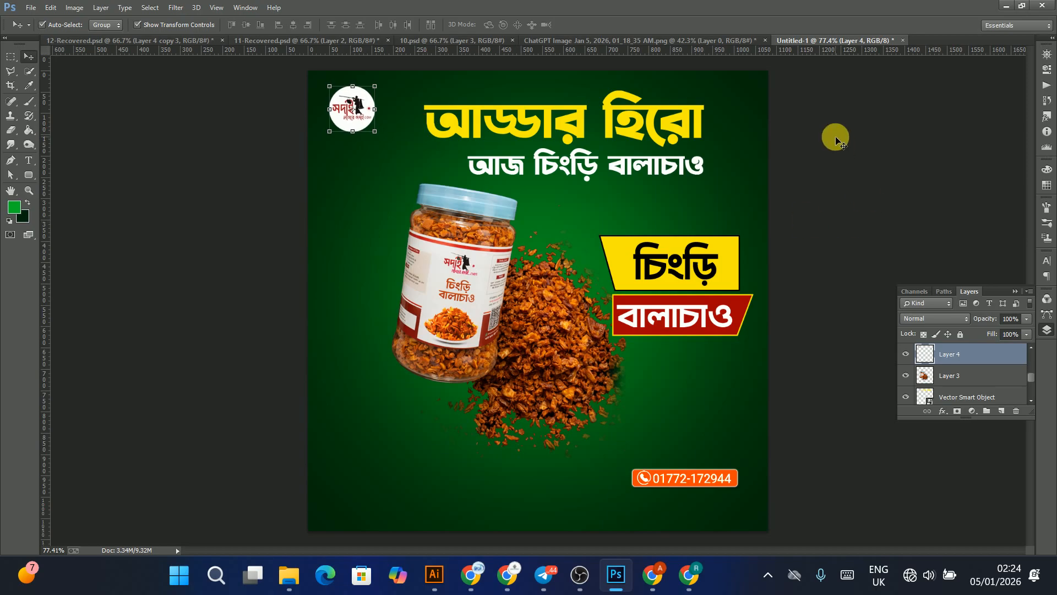
# Step: Move the phone number badge to the bottom centre of the ad
pyautogui.click(753, 448)
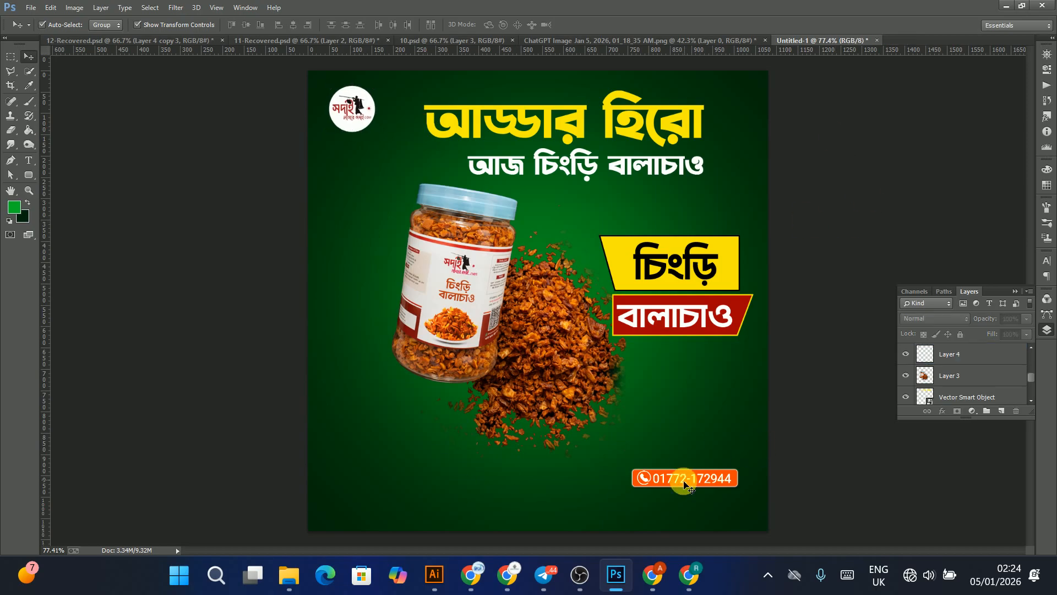
pyautogui.moveTo(684, 485); pyautogui.dragTo(543, 517)
# Step: Scale the jar image up slightly from its lower-left corner and commit the transform
pyautogui.click(481, 294)
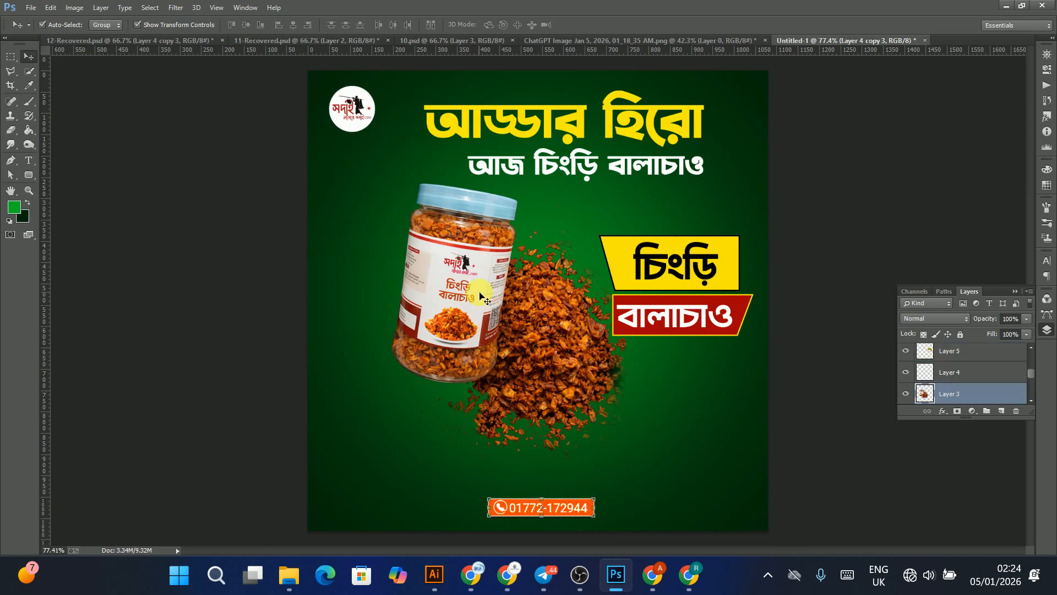
pyautogui.moveTo(478, 297); pyautogui.dragTo(478, 302)
pyautogui.click(363, 463)
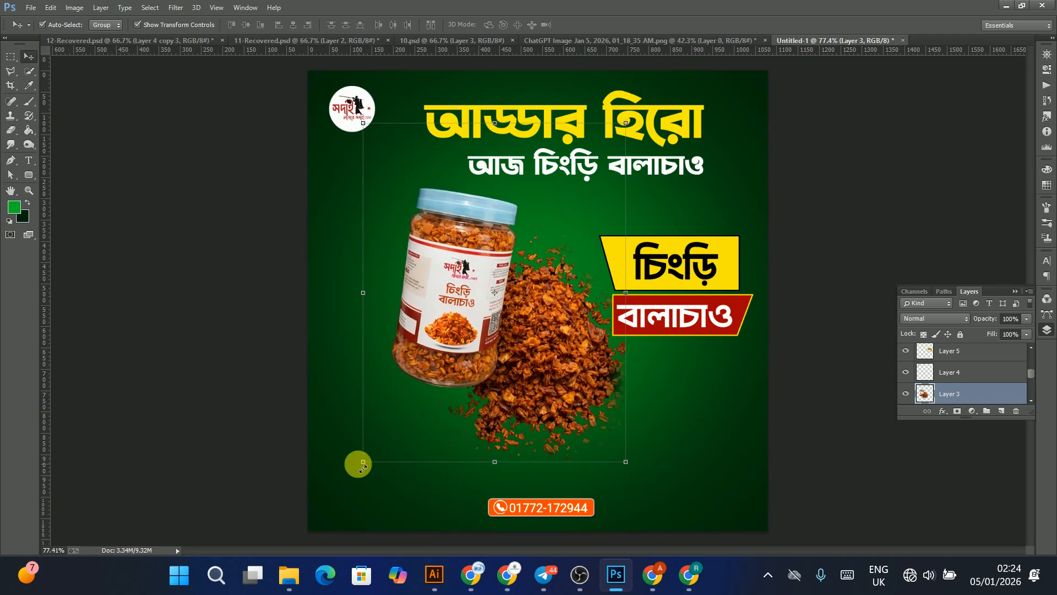
pyautogui.moveTo(345, 484)
pyautogui.mouseDown()
pyautogui.moveTo(316, 497)
pyautogui.moveTo(330, 497)
pyautogui.mouseUp()
pyautogui.press('Return')
pyautogui.click(844, 206)
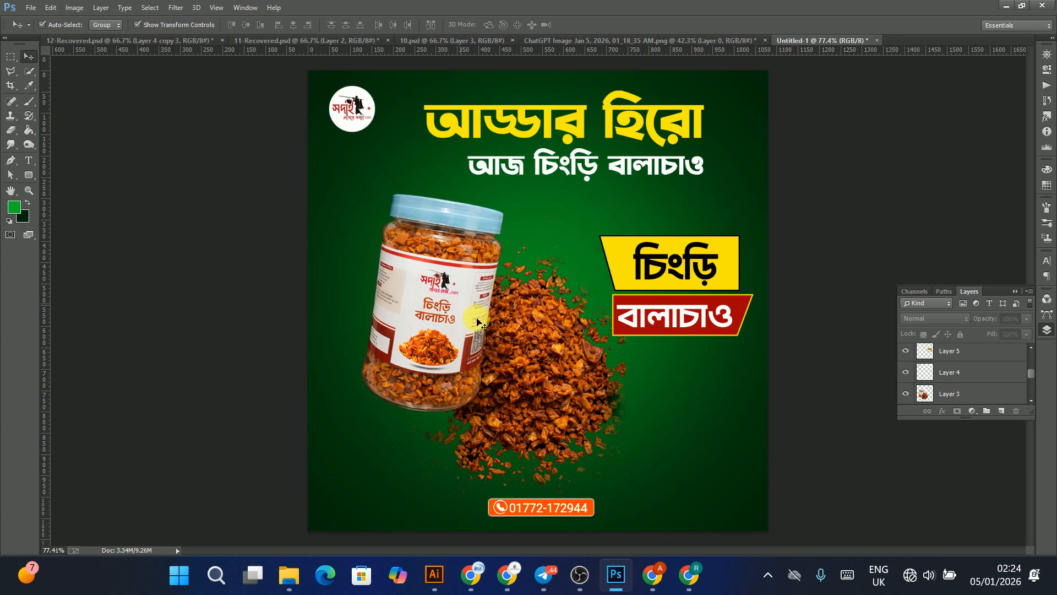
# Step: Try erasing part of the shrimp pile on the jar layer with the Eraser, then step back through history
pyautogui.click(18, 134)
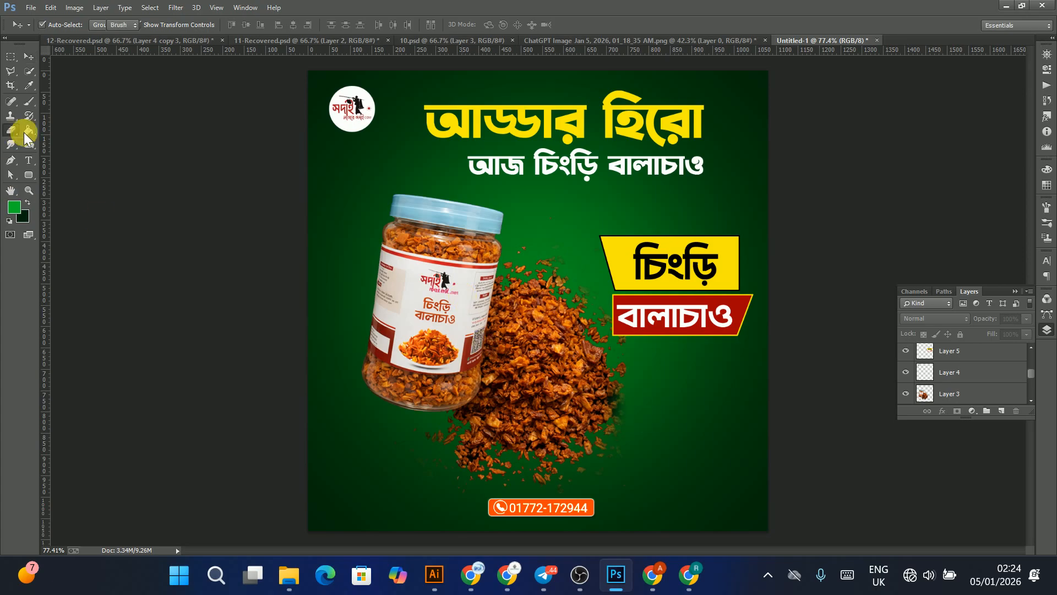
pyautogui.click(949, 395)
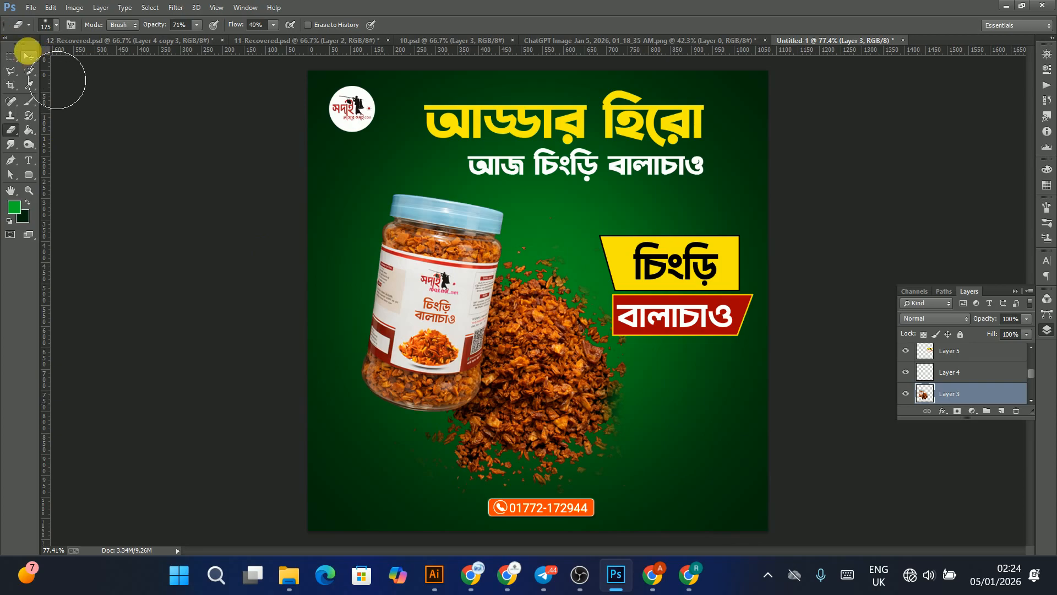
pyautogui.hotkey('ctrl', 'z')
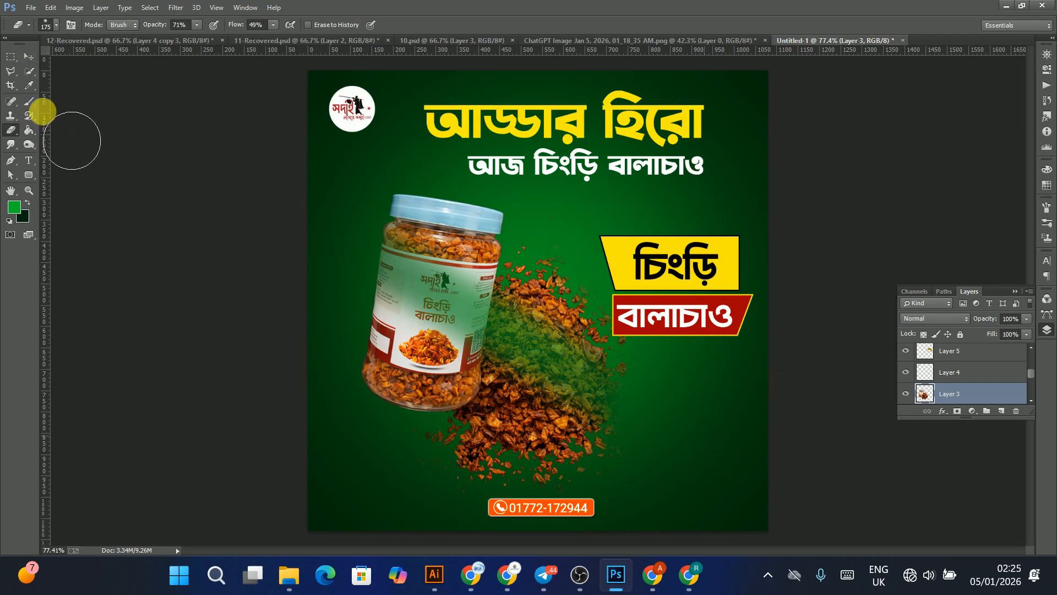
pyautogui.click(29, 56)
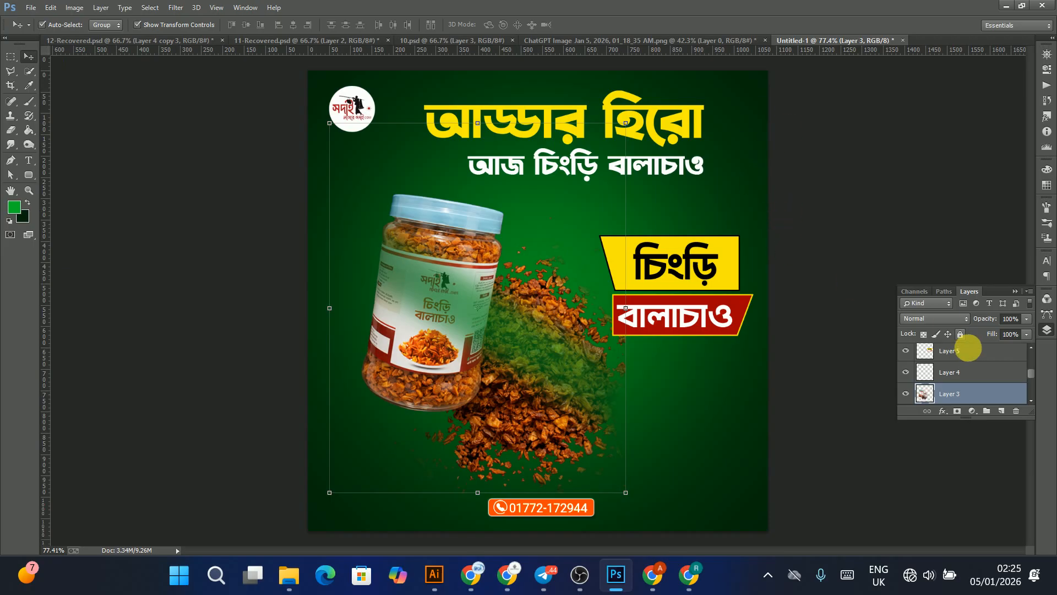
pyautogui.hotkey('ctrl', 'alt', 'z')
pyautogui.hotkey('ctrl', 'alt', 'z')
pyautogui.hotkey('ctrl', 'alt', 'z')
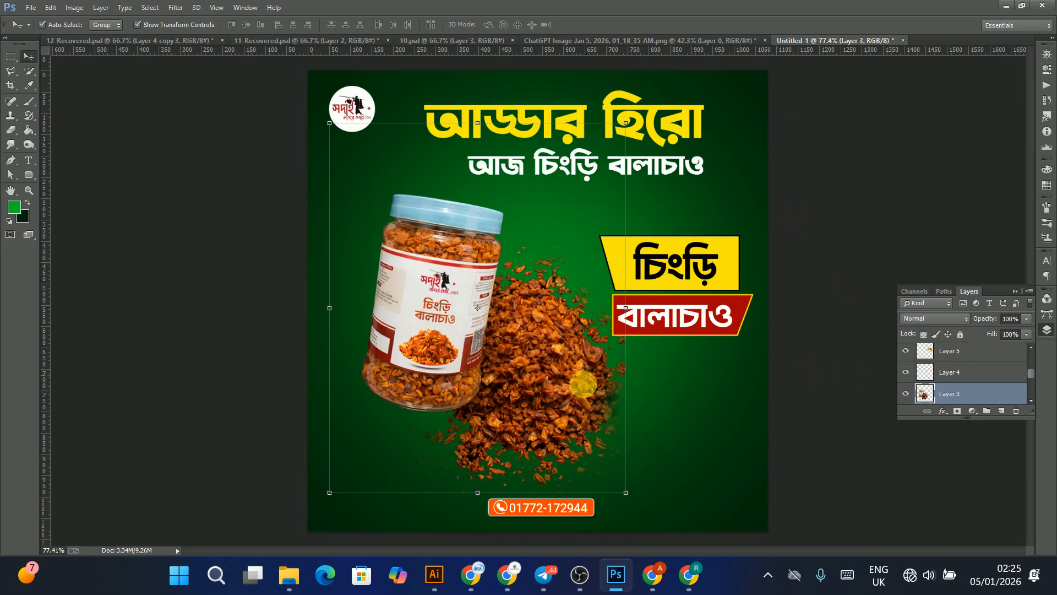
# Step: Nudge the white subheadline and the yellow headline further down by several pixels
pyautogui.click(754, 176)
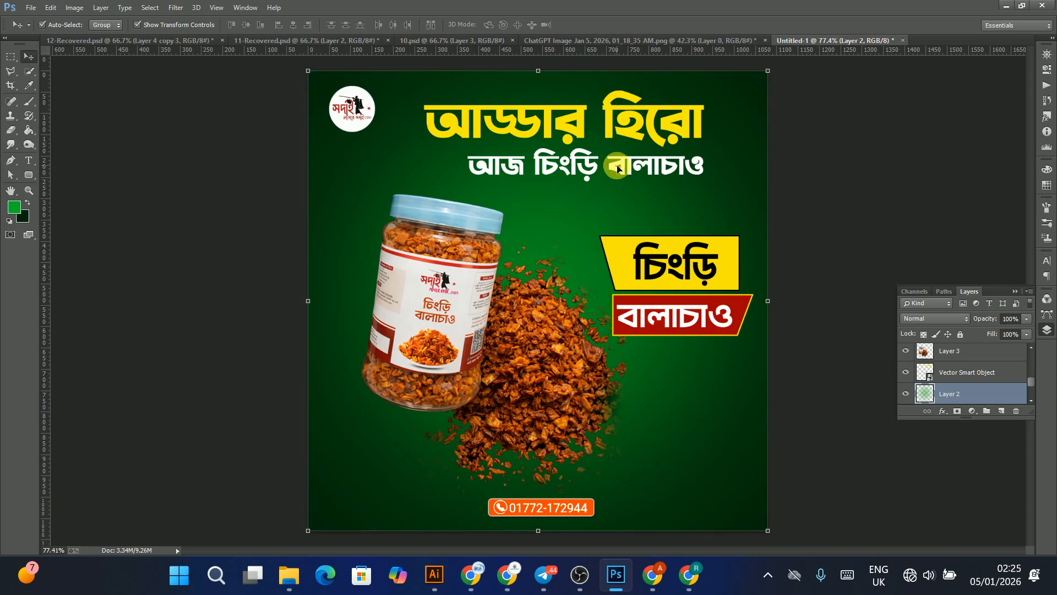
pyautogui.click(547, 165)
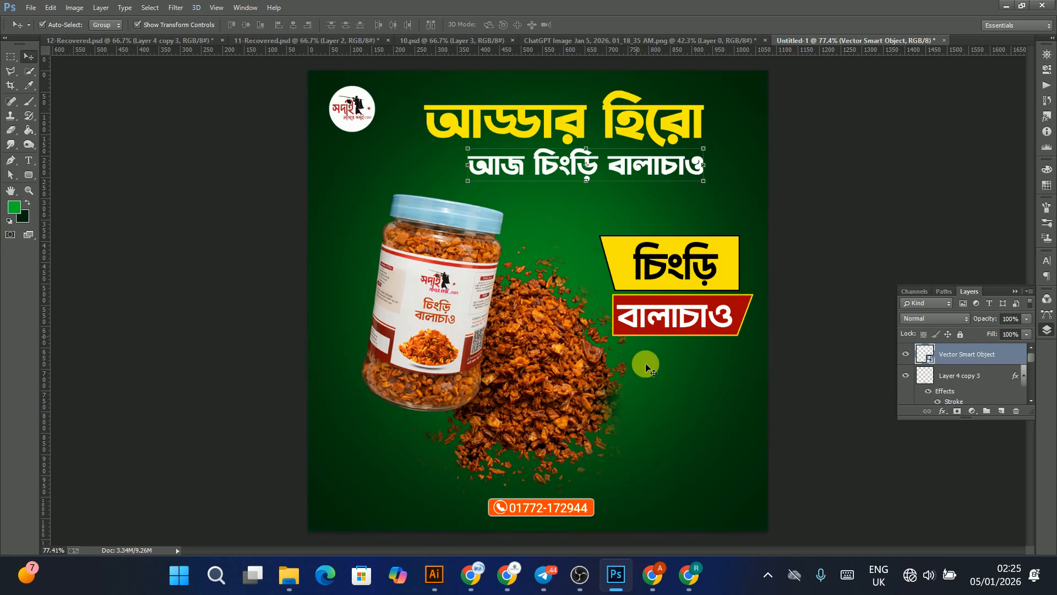
pyautogui.press('Down')
pyautogui.press('Down')
pyautogui.press('Down')
pyautogui.press('Down')
pyautogui.press('Down')
pyautogui.press('Down')
pyautogui.press('Down')
pyautogui.press('Down')
pyautogui.press('Down')
pyautogui.press('Down')
pyautogui.press('Down')
pyautogui.press('Down')
pyautogui.press('Down')
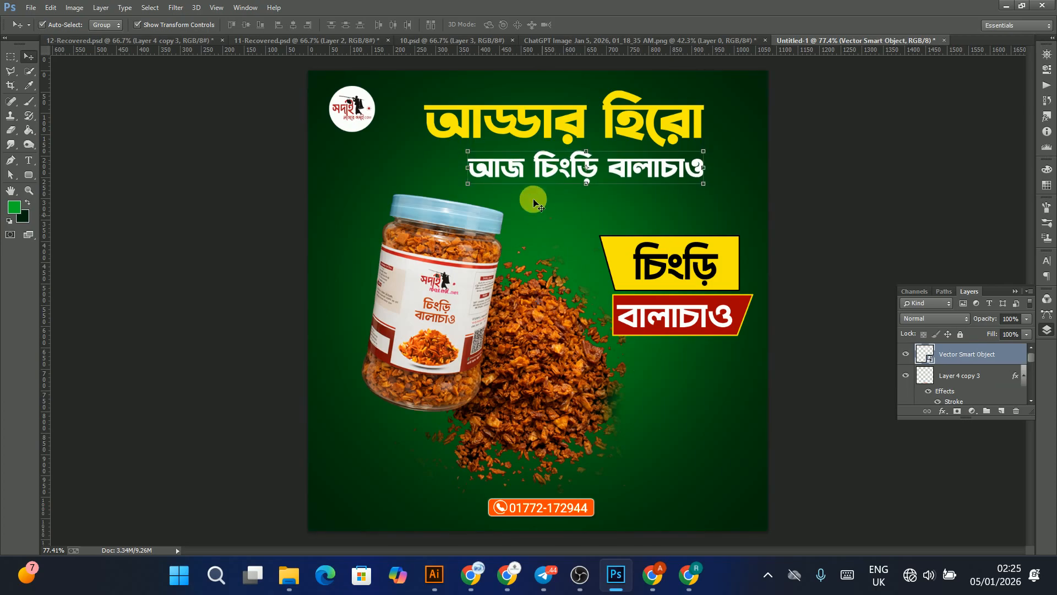
pyautogui.press('Down')
pyautogui.press('Down')
pyautogui.press('Down')
pyautogui.press('Down')
pyautogui.press('Down')
pyautogui.press('Down')
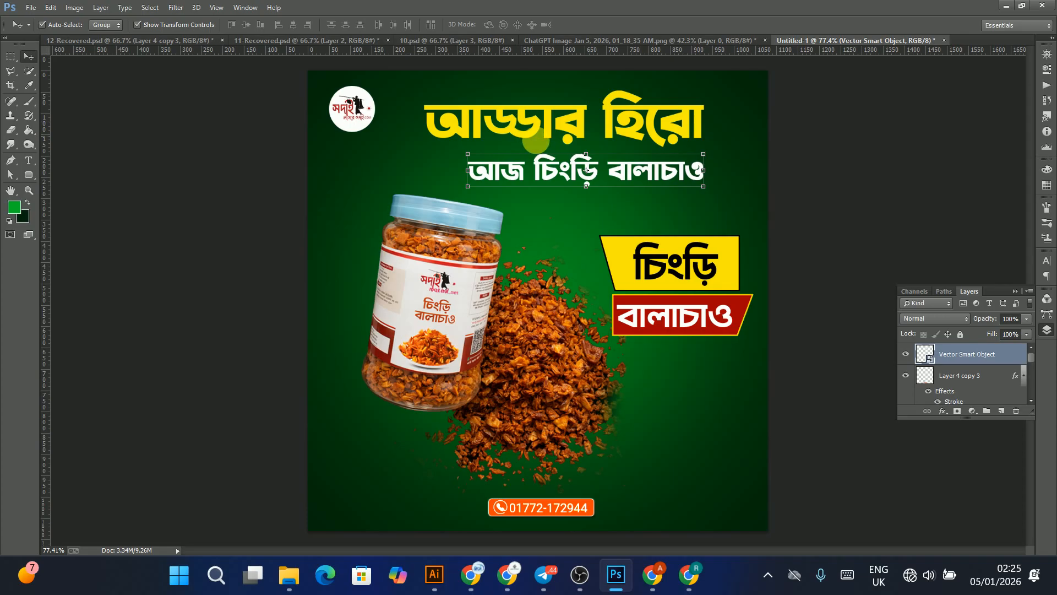
pyautogui.click(523, 122)
pyautogui.press('Down')
pyautogui.press('Down')
pyautogui.press('Down')
pyautogui.press('Down')
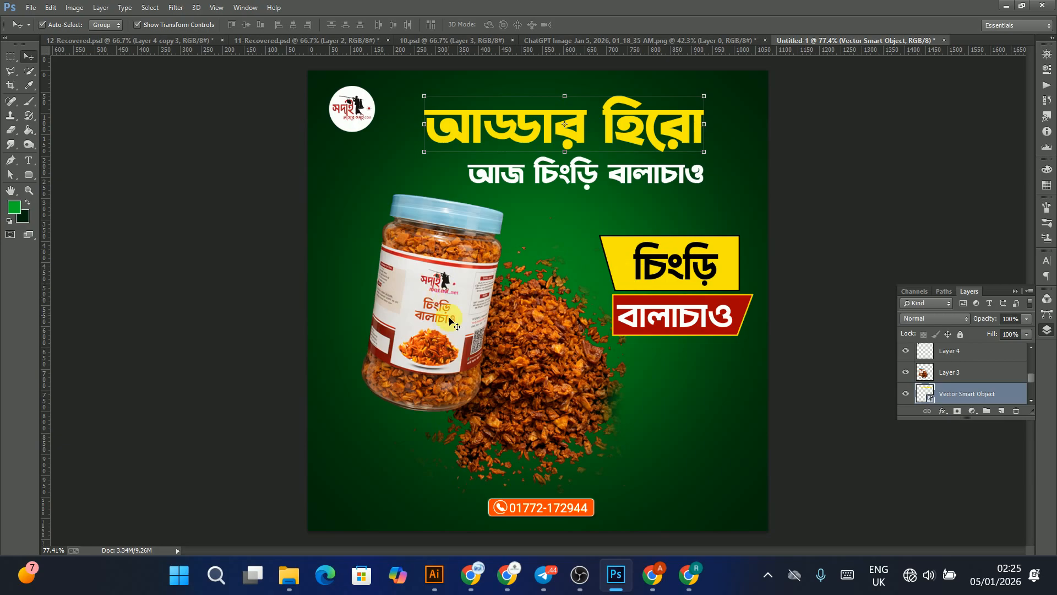
pyautogui.press('Down')
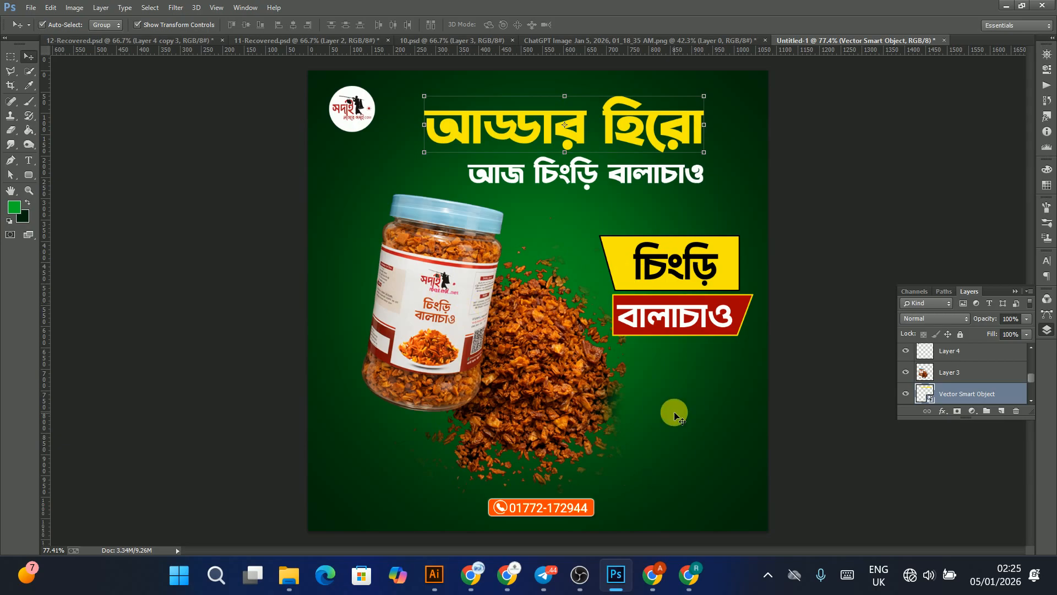
# Step: Recolour the phone badge to green by shifting its hue to about +110 in Hue/Saturation
pyautogui.click(525, 513)
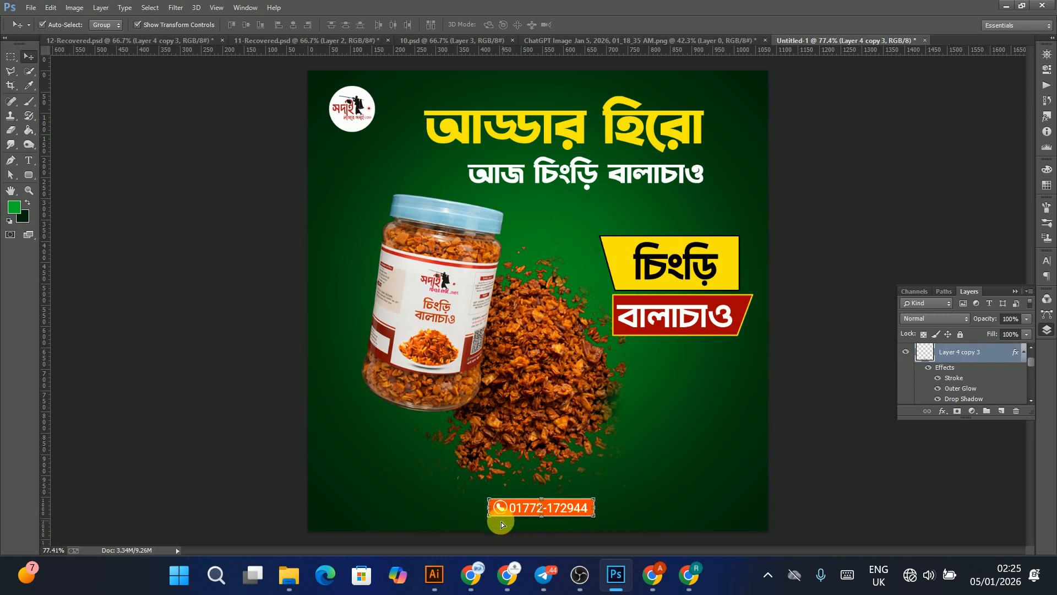
pyautogui.hotkey('ctrl', 'u')
pyautogui.moveTo(134, 268); pyautogui.dragTo(167, 295)
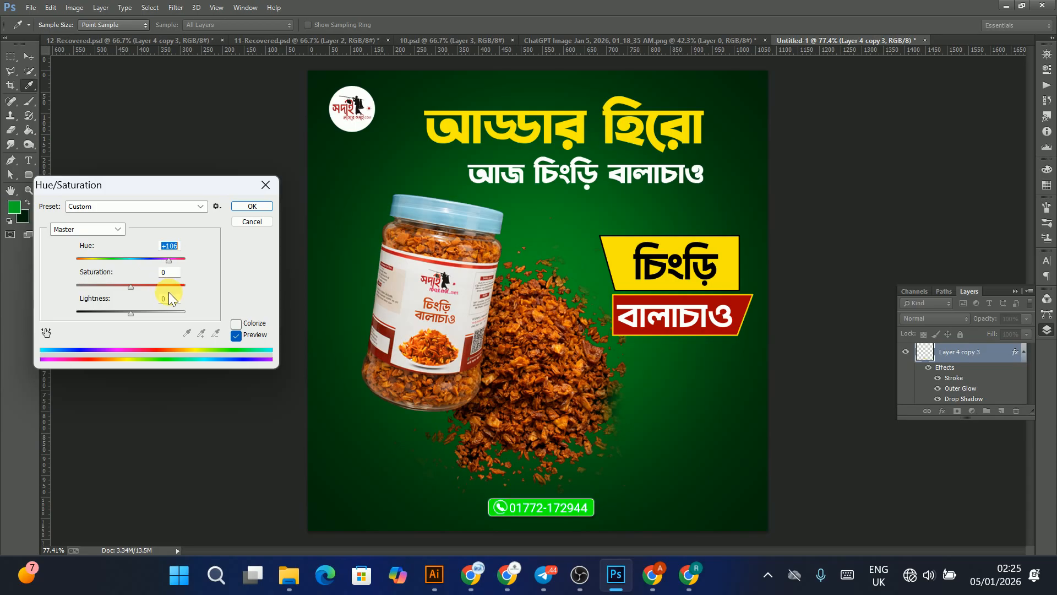
pyautogui.moveTo(169, 298)
pyautogui.mouseDown()
pyautogui.moveTo(97, 289)
pyautogui.moveTo(200, 287)
pyautogui.moveTo(160, 280)
pyautogui.moveTo(172, 279)
pyautogui.mouseUp()
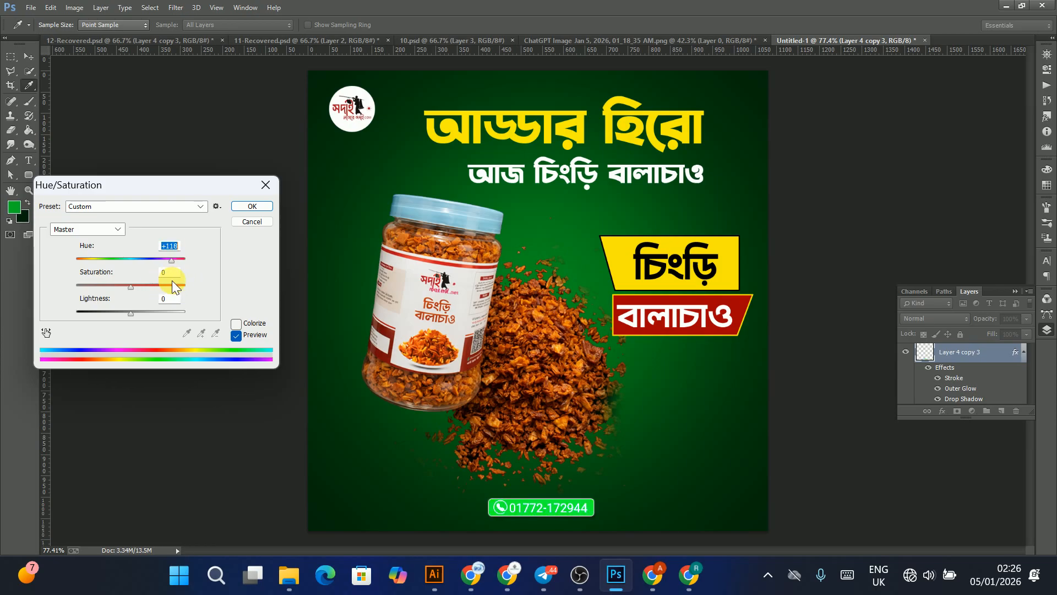
pyautogui.press('Return')
pyautogui.hotkey('ctrl', 'u')
pyautogui.hotkey('ctrl', 'l')
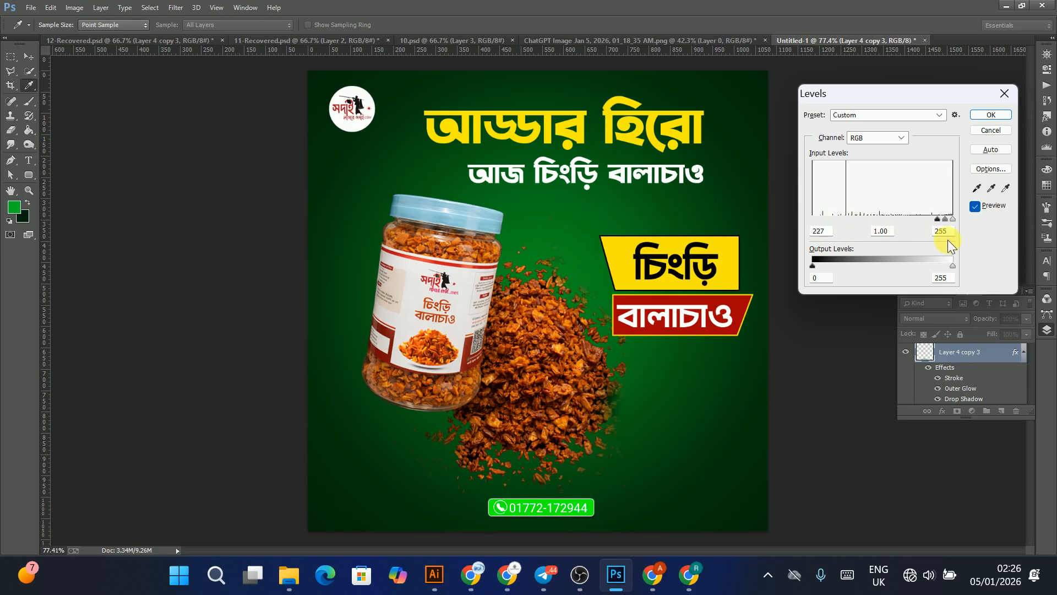
pyautogui.press('Escape')
pyautogui.press('v')
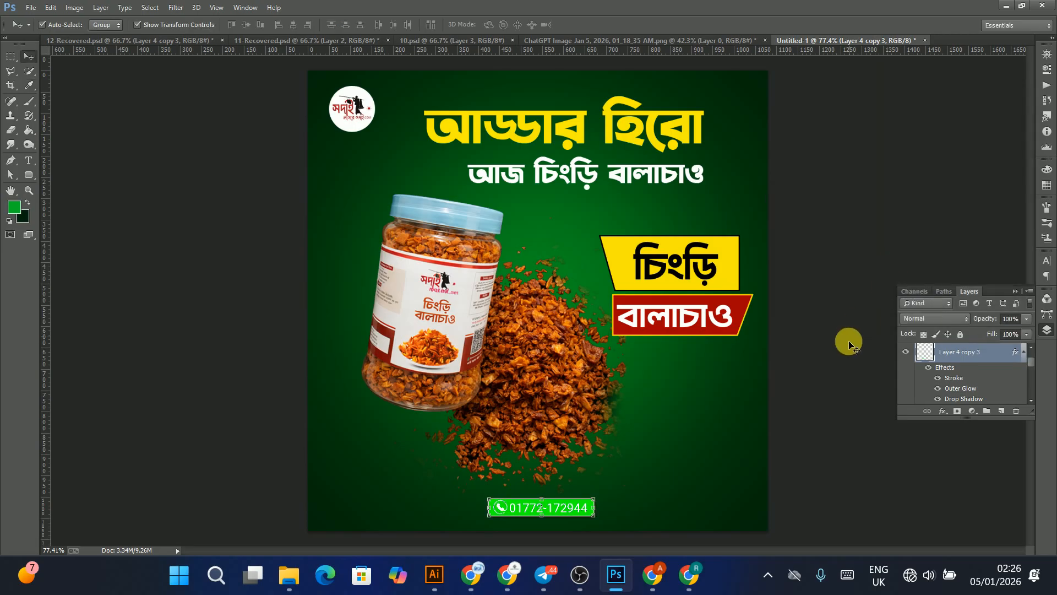
pyautogui.hotkey('ctrl', 'm')
pyautogui.moveTo(170, 156); pyautogui.dragTo(247, 240)
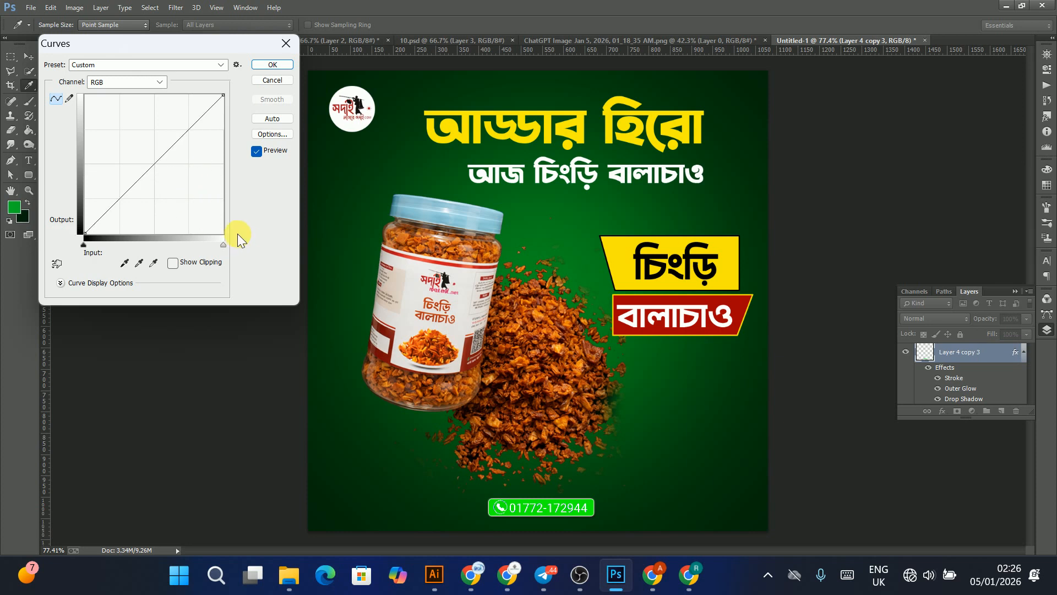
pyautogui.moveTo(174, 166); pyautogui.dragTo(216, 216)
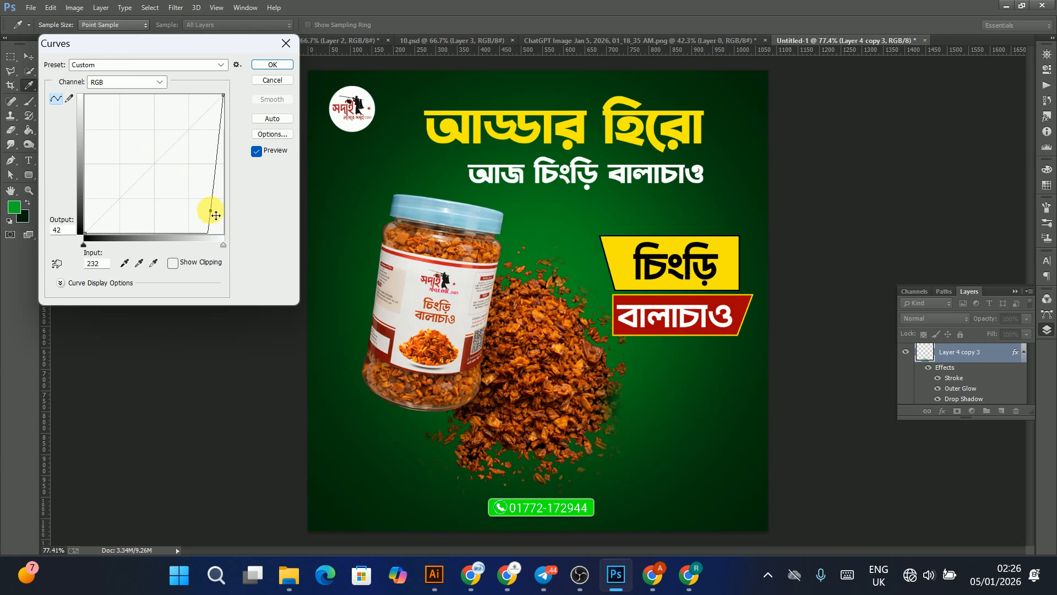
pyautogui.press('Escape')
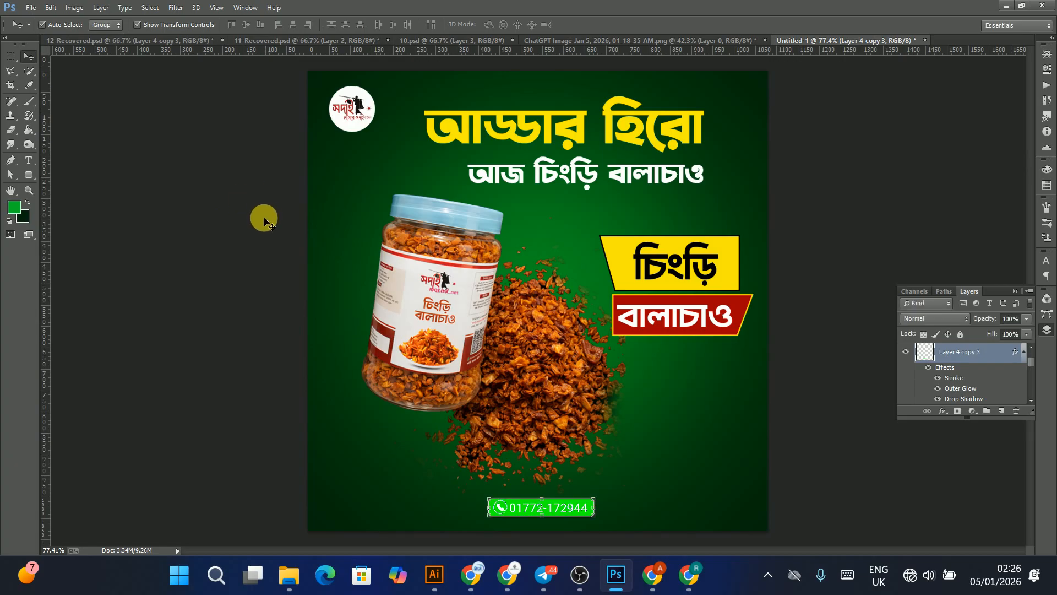
# Step: Shift the phone badge's hue again by about +110 to turn it blue
pyautogui.hotkey('ctrl', 'u')
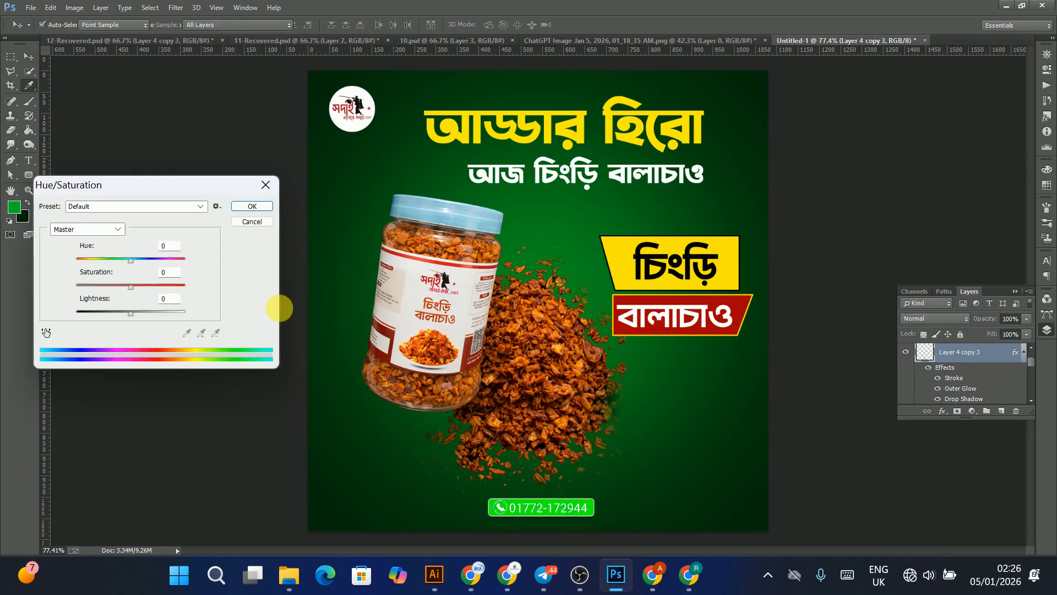
pyautogui.moveTo(124, 260); pyautogui.dragTo(170, 272)
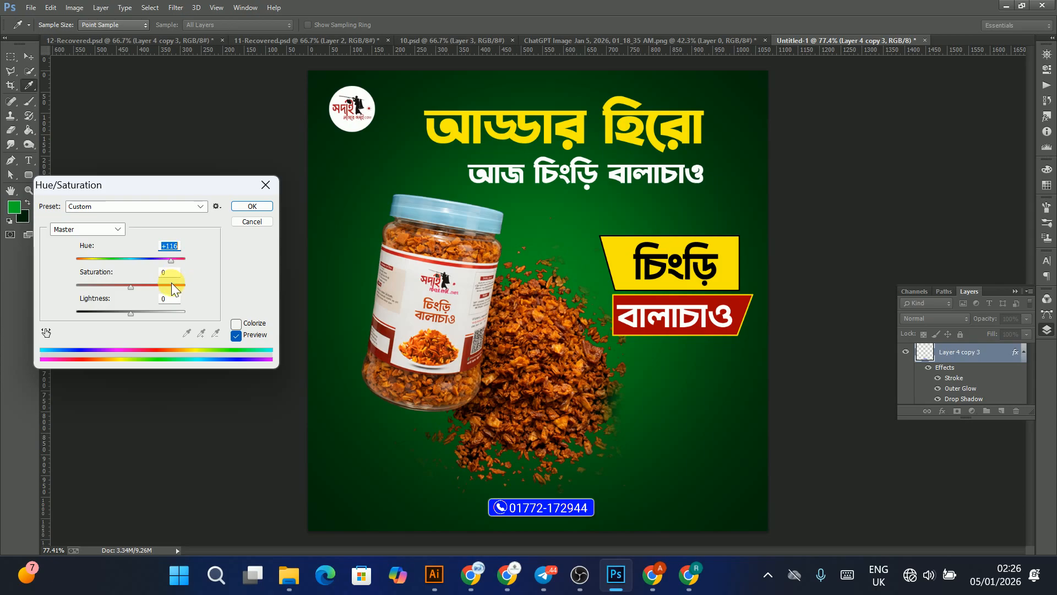
pyautogui.press('Return')
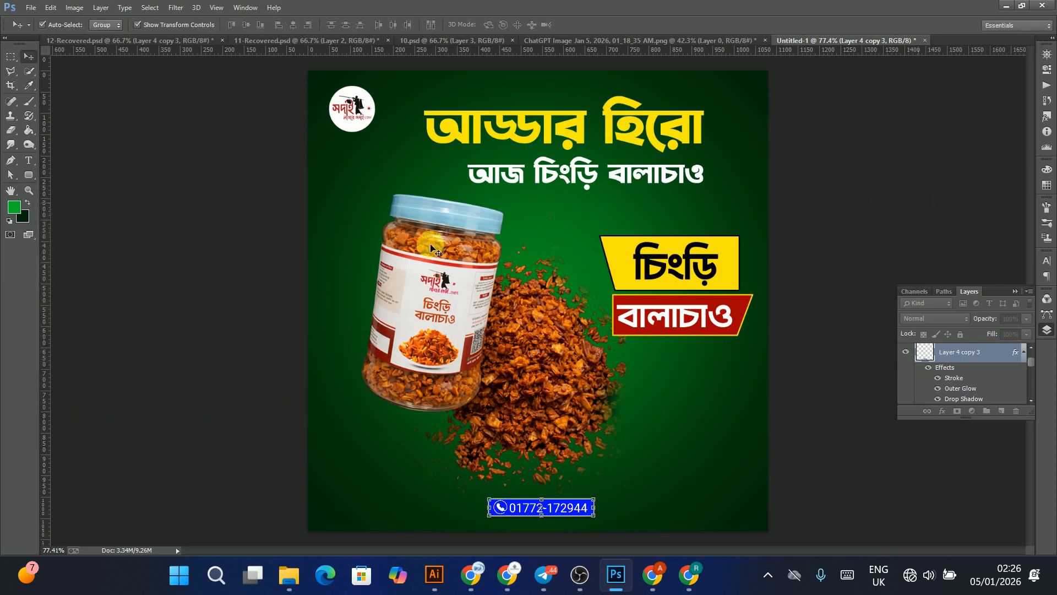
# Step: Move the phone number badge from the bottom centre to the lower right corner of the ad
pyautogui.click(432, 247)
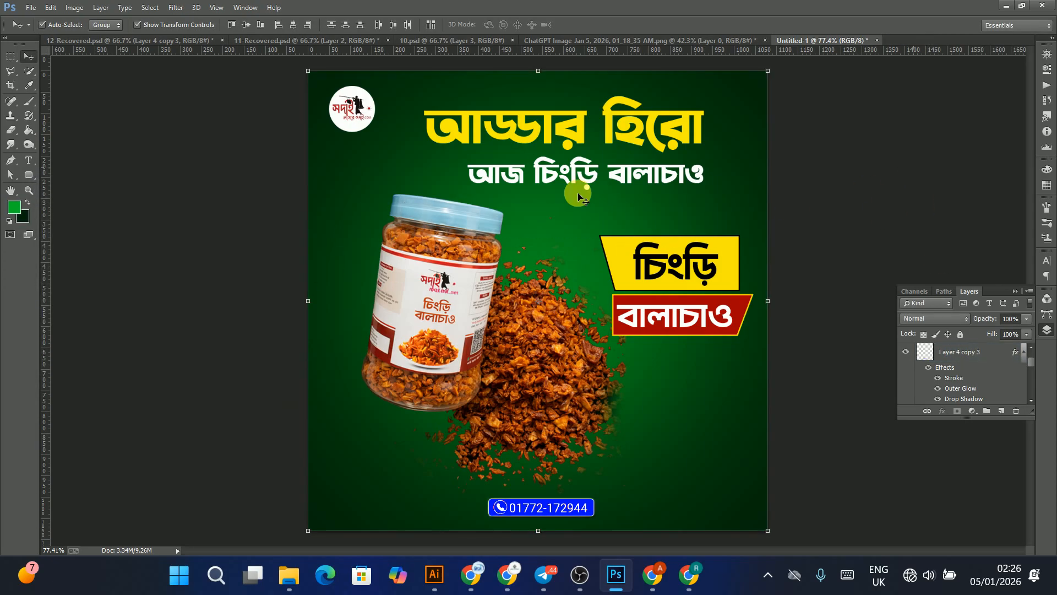
pyautogui.click(515, 339)
pyautogui.click(544, 513)
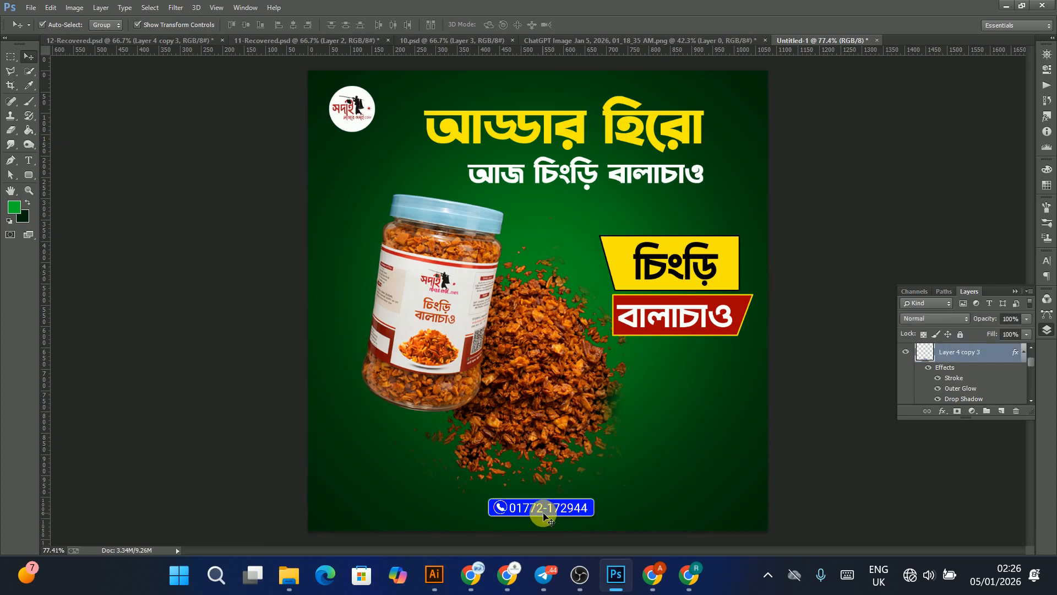
pyautogui.moveTo(557, 513); pyautogui.dragTo(687, 510)
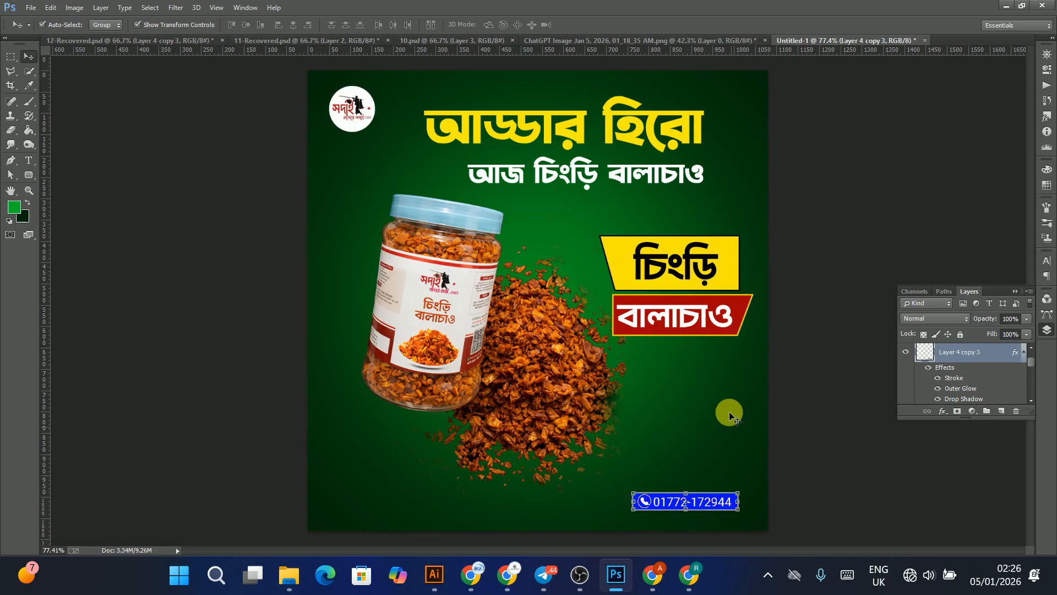
pyautogui.hotkey('ctrl', '-')
pyautogui.hotkey('ctrl', '-')
pyautogui.hotkey('ctrl', '-')
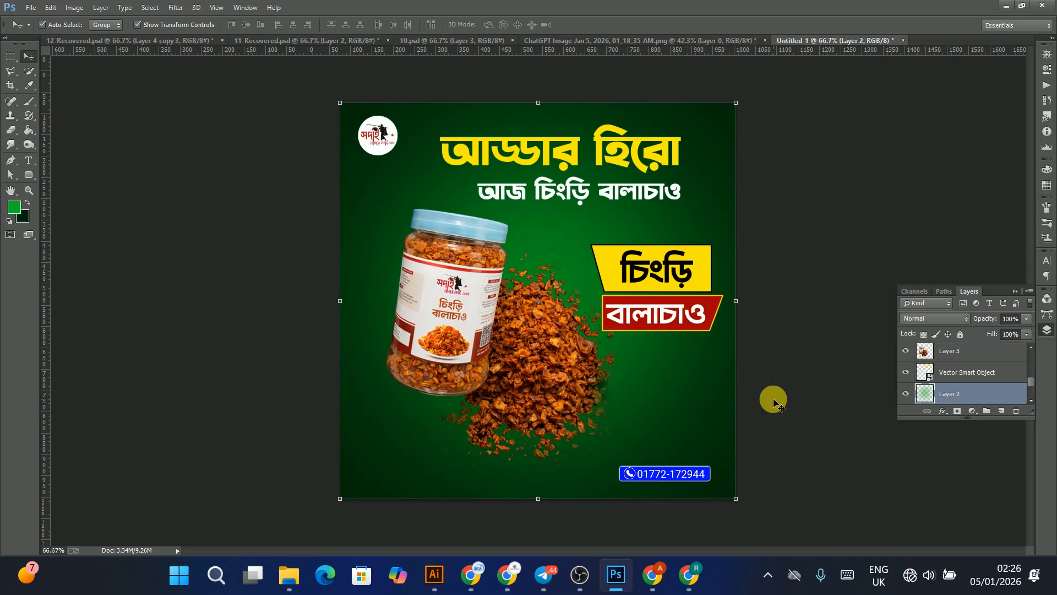
pyautogui.hotkey('ctrl', '+')
pyautogui.hotkey('ctrl', '+')
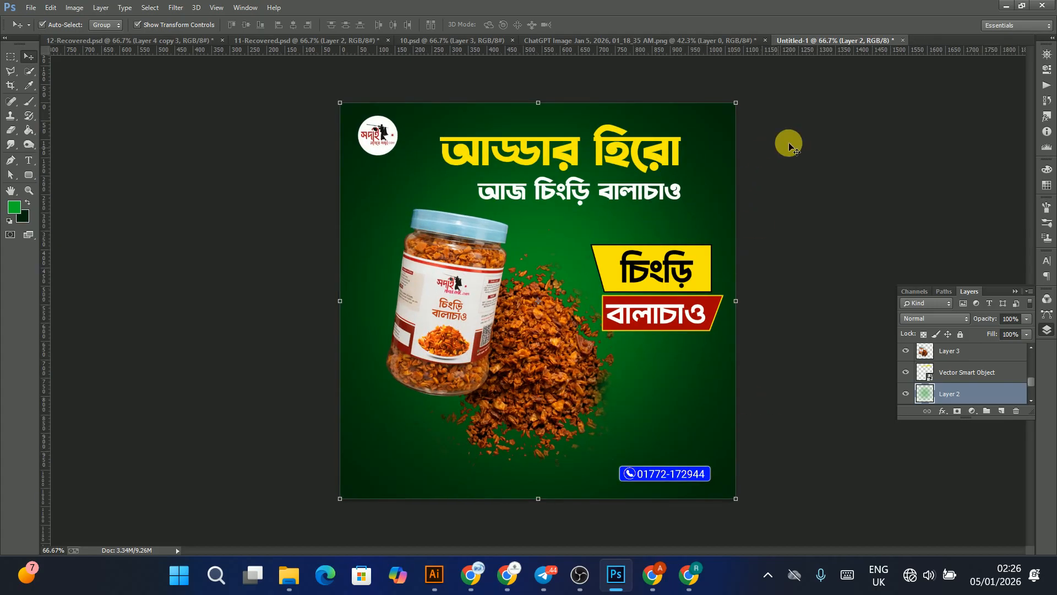
pyautogui.click(458, 460)
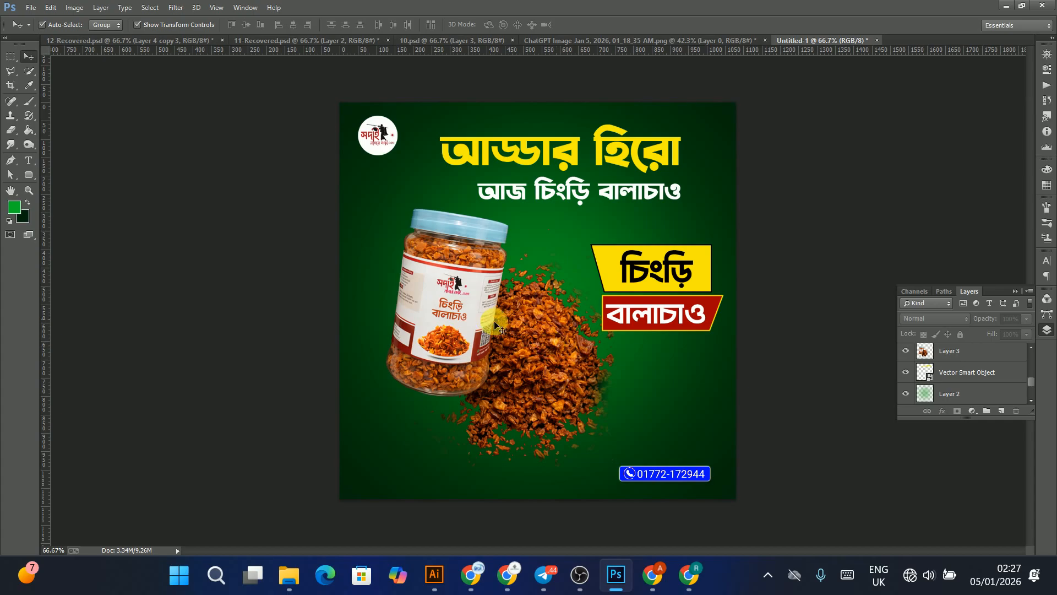
pyautogui.click(359, 475)
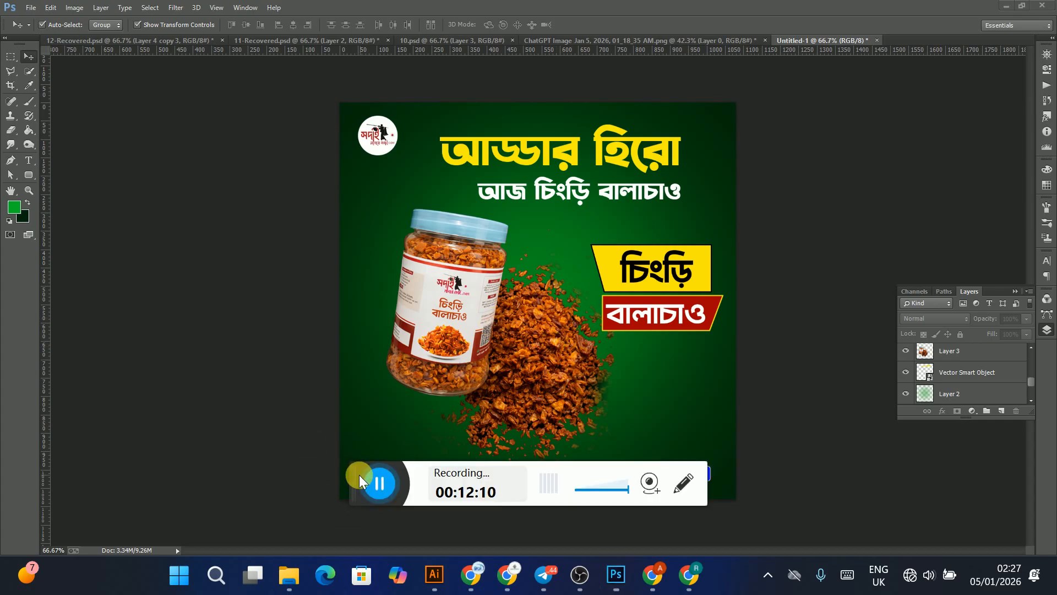
pyautogui.click(344, 486)
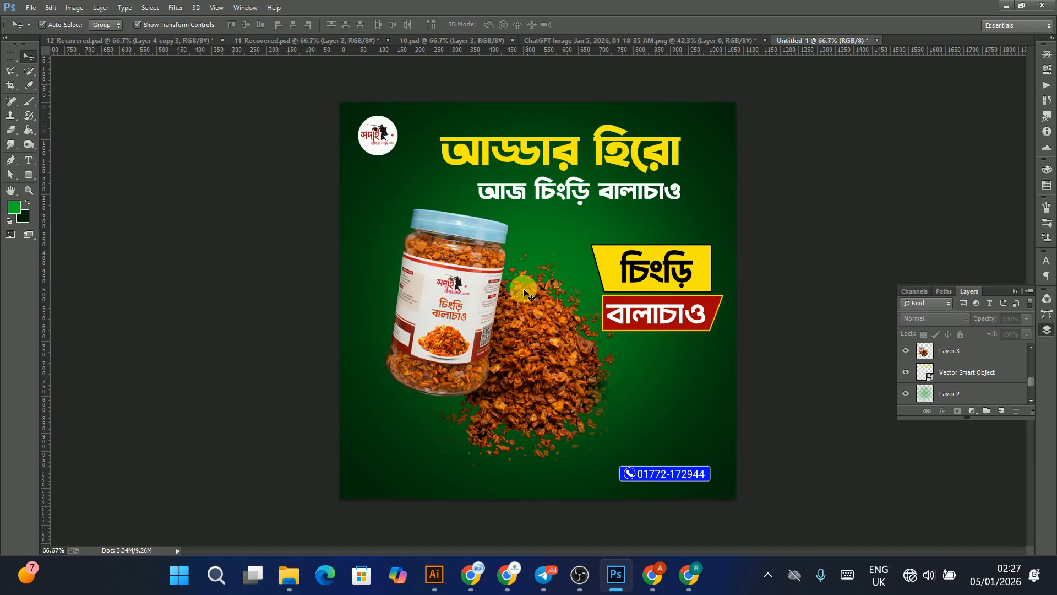
# Step: Save the document as 13.psd in the Desktop's Nature Power > Natural Power File > SOday lagbe soday folder with maximum compatibility
pyautogui.click(32, 11)
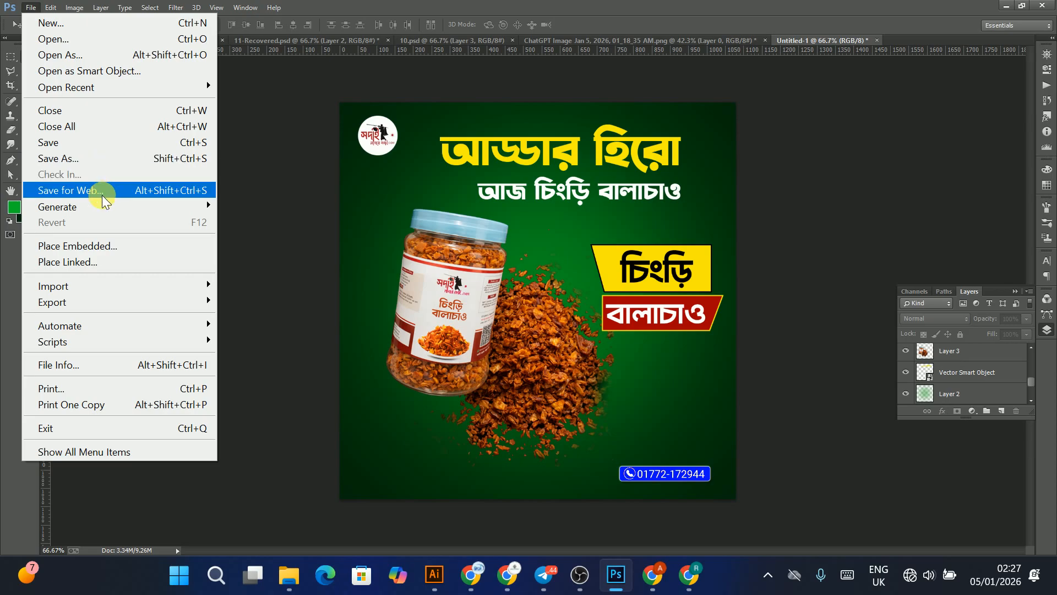
pyautogui.click(88, 160)
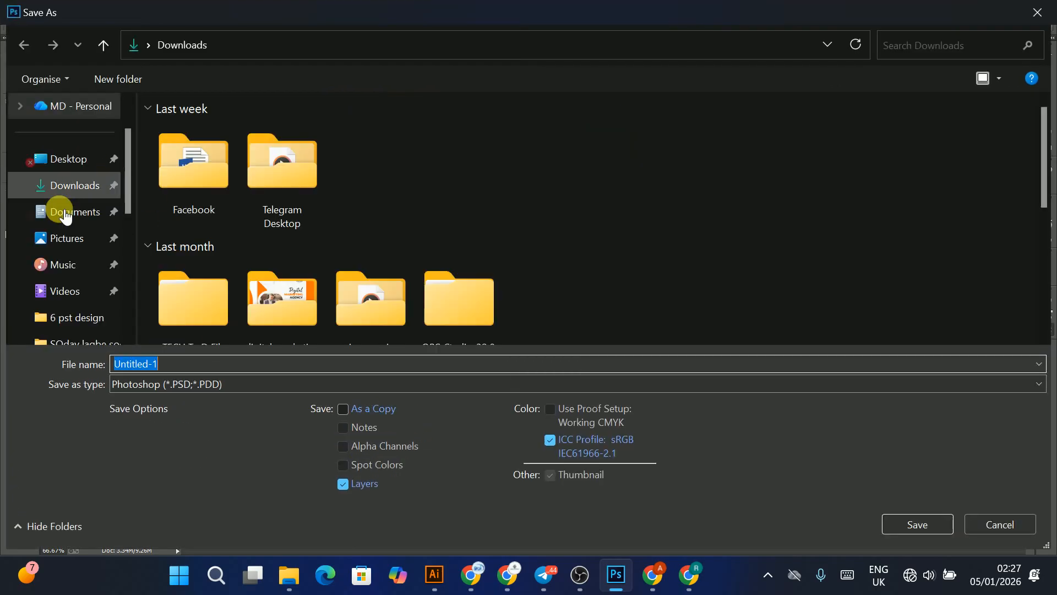
pyautogui.click(60, 158)
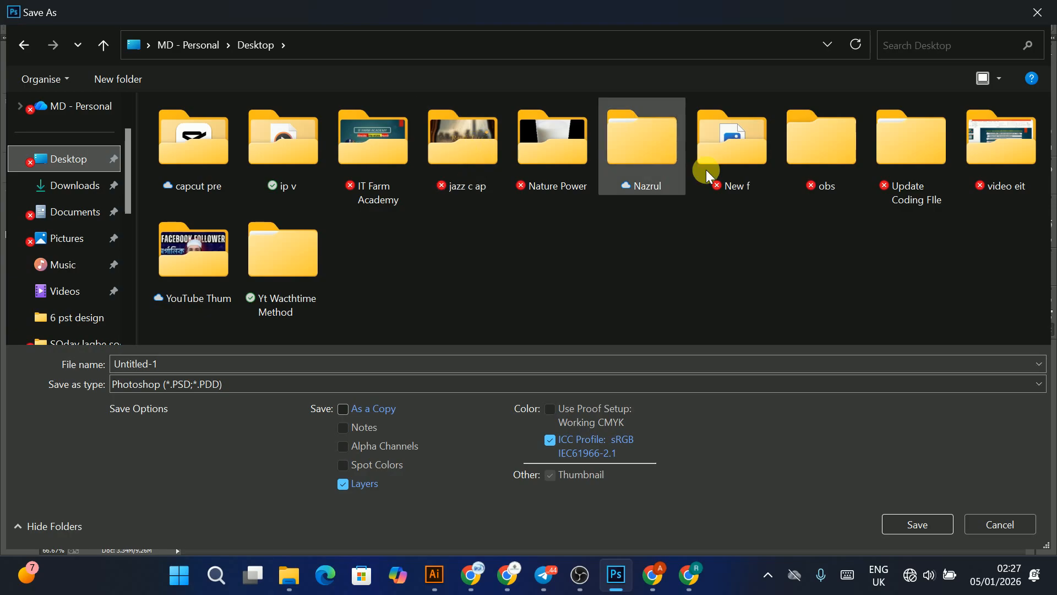
pyautogui.click(525, 152)
pyautogui.doubleClick(525, 152)
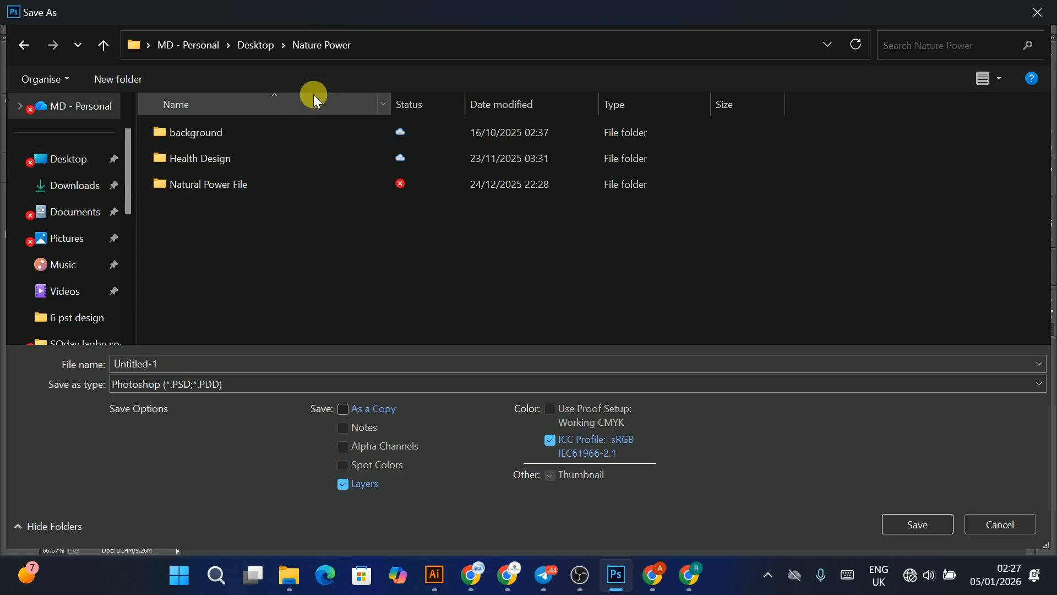
pyautogui.click(217, 180)
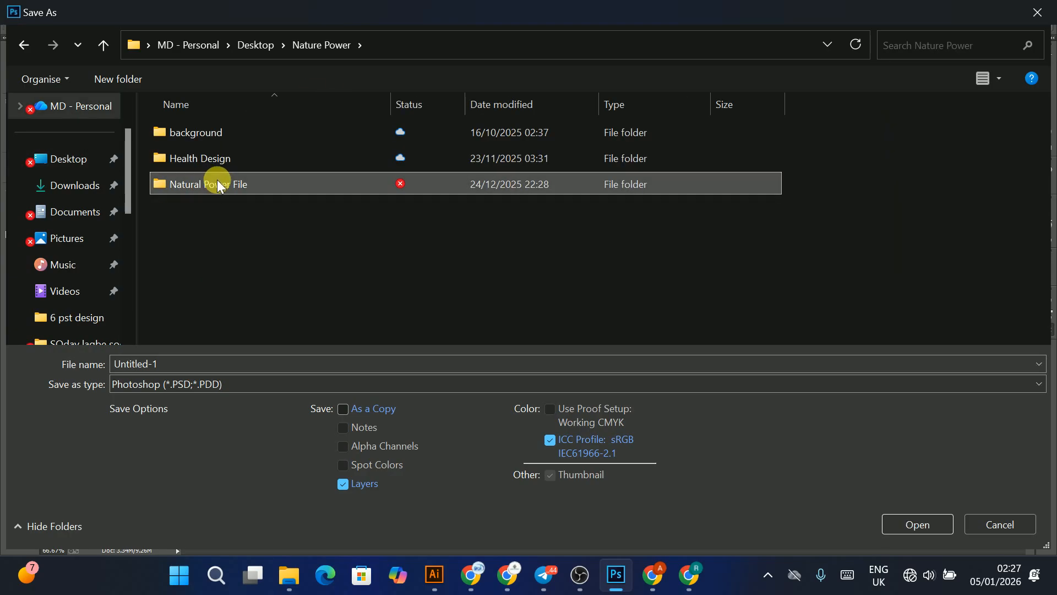
pyautogui.doubleClick(207, 189)
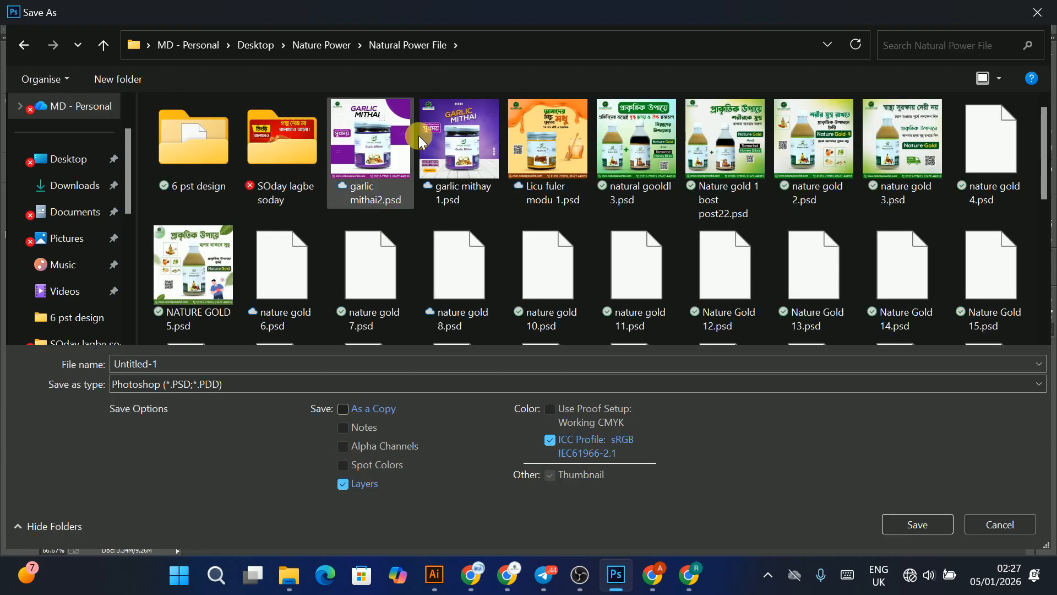
pyautogui.doubleClick(281, 151)
pyautogui.scroll(-1, 253, 231)
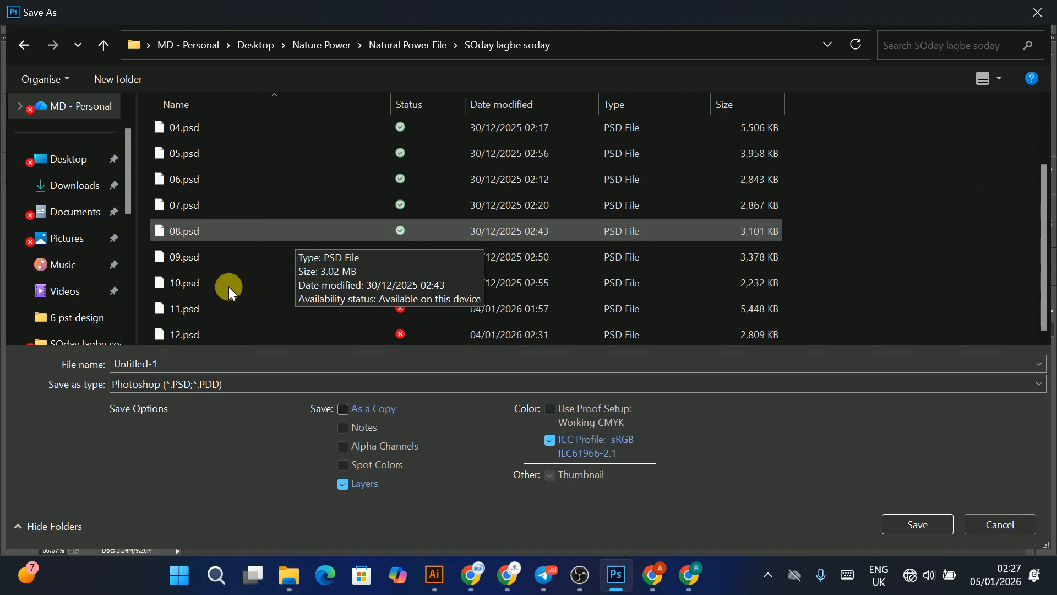
pyautogui.click(189, 368)
pyautogui.write('13')
pyautogui.press('Return')
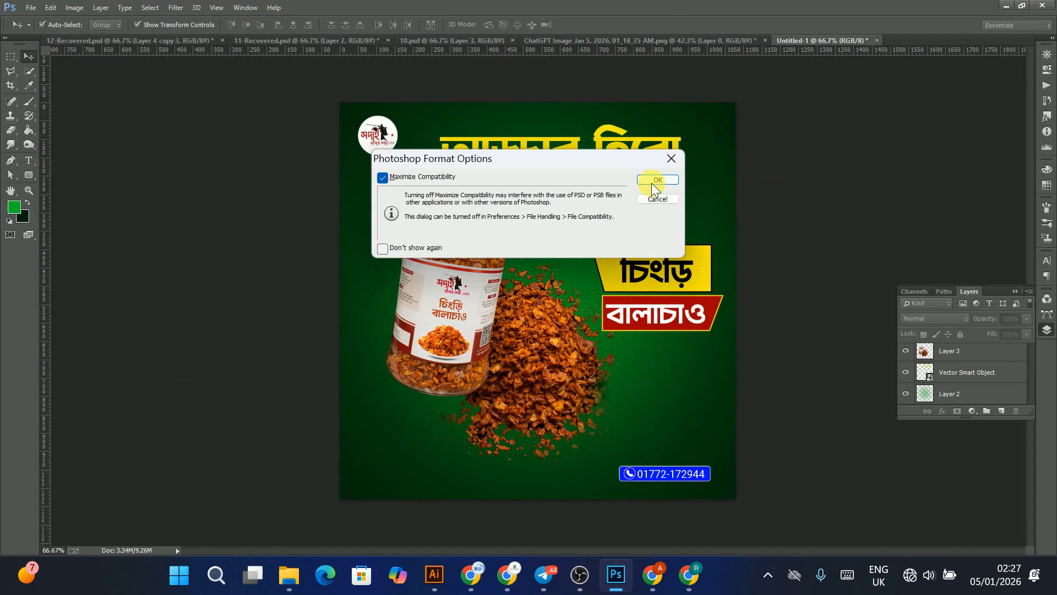
pyautogui.click(654, 181)
# Step: Export the design with Save for Web as a quality-100 JPEG named 13 into the same folder
pyautogui.click(31, 8)
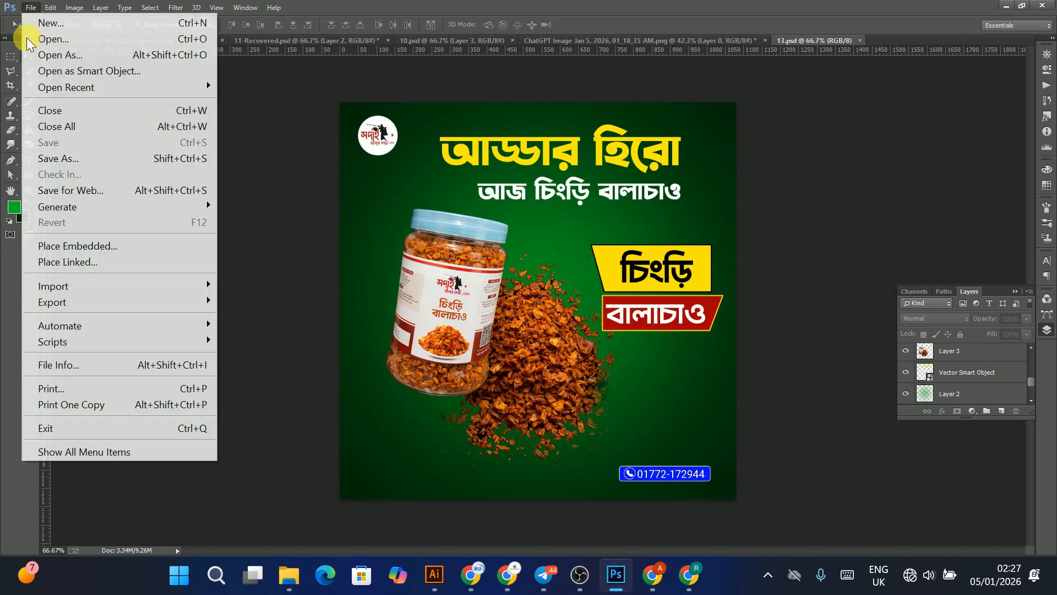
pyautogui.click(56, 190)
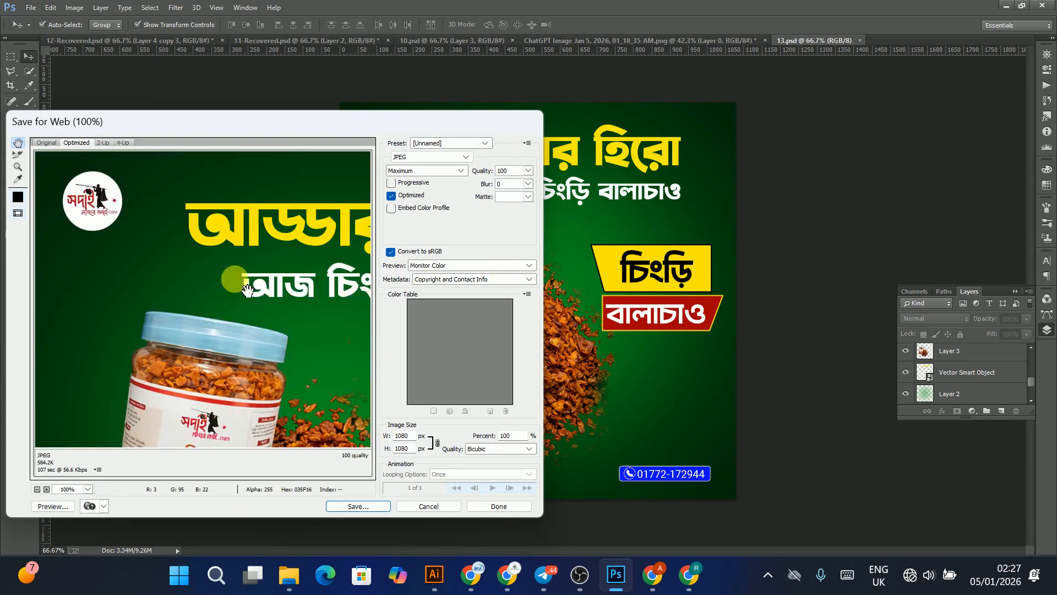
pyautogui.scroll(-1, 226, 290)
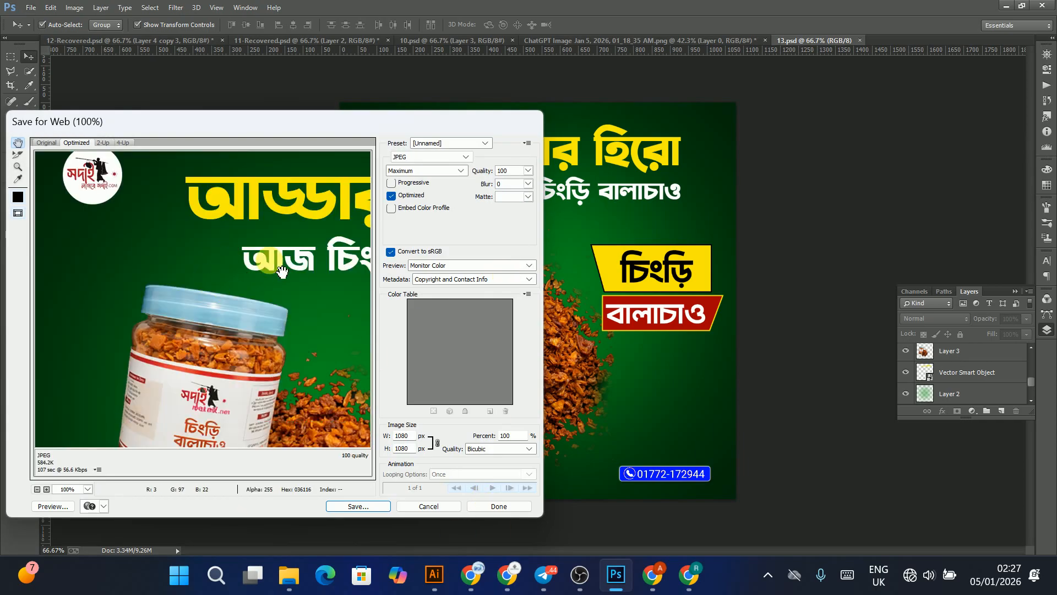
pyautogui.click(370, 511)
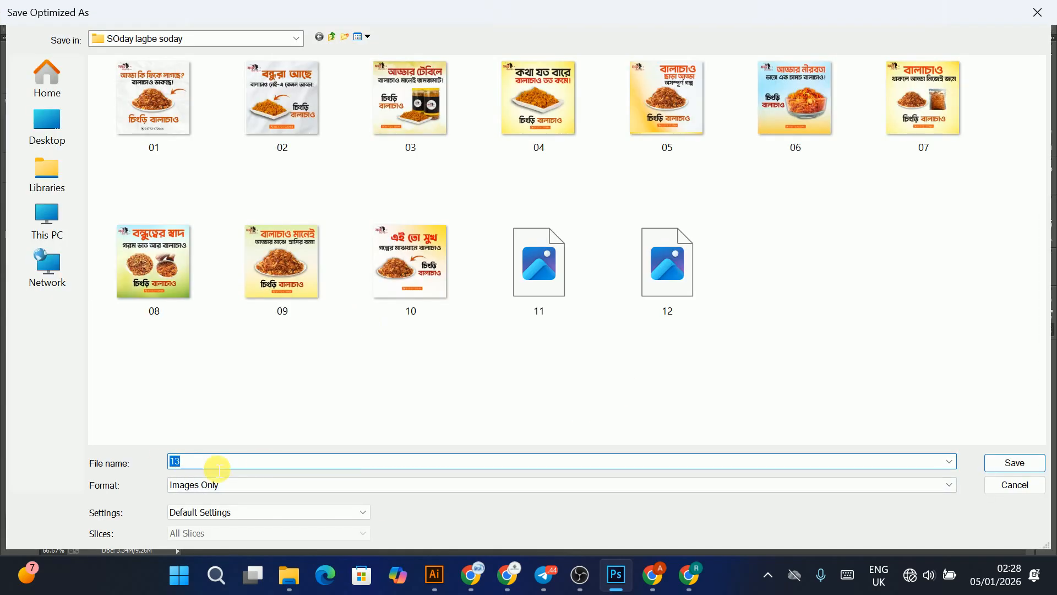
pyautogui.click(1012, 463)
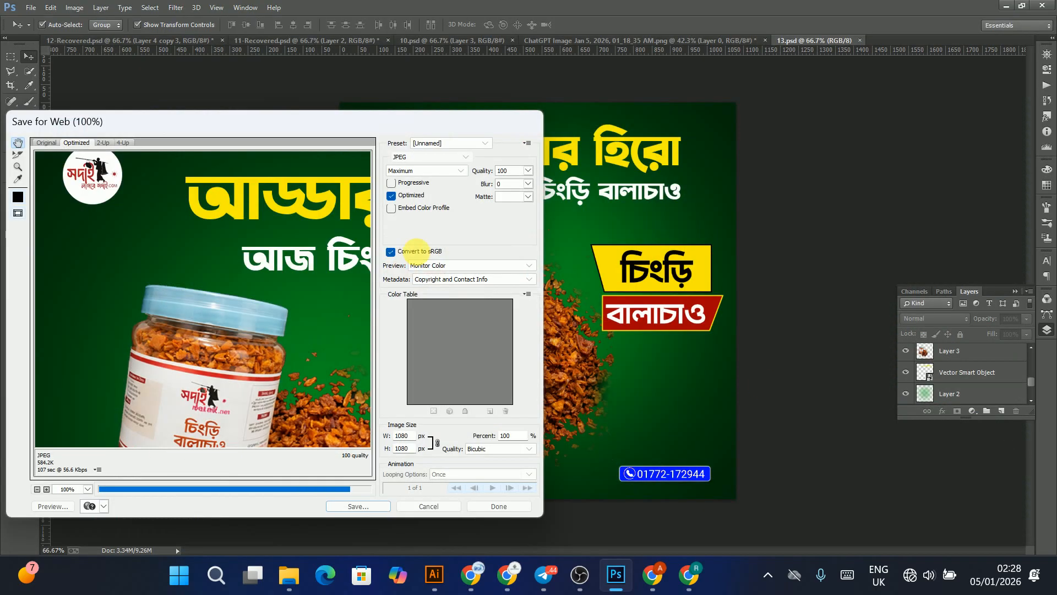